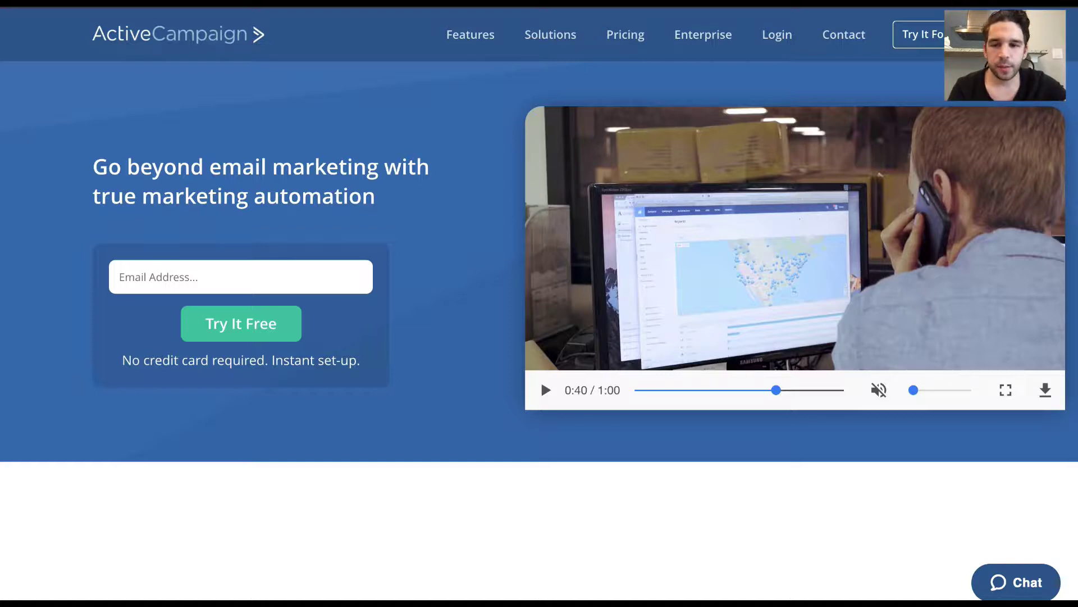
# Start a new campaign from the dashboard's Create New Campaign dropdown.
pyautogui.scroll(-4, 401, 480)
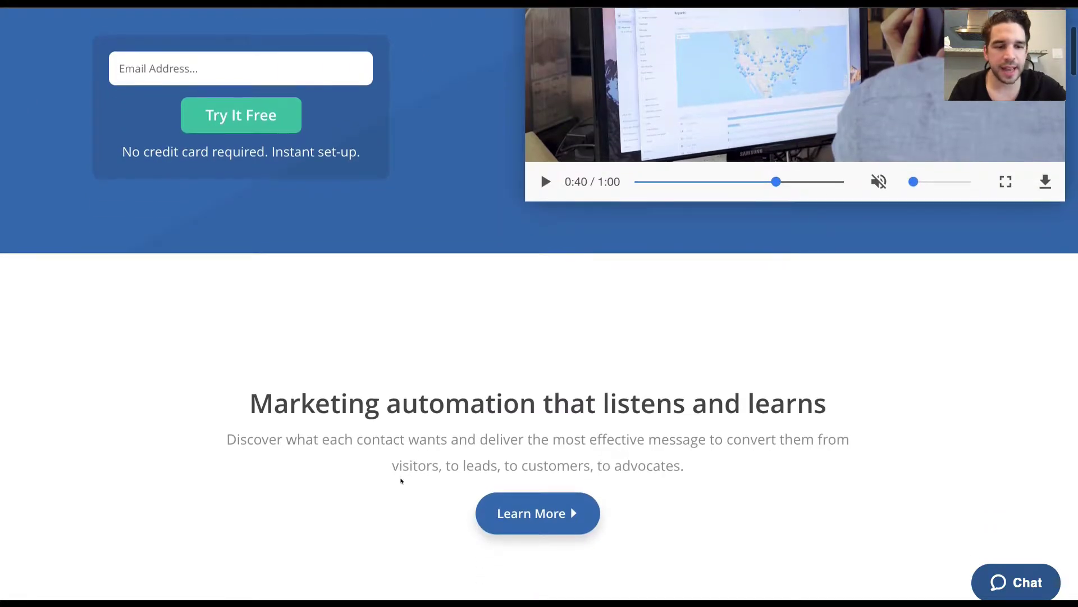
pyautogui.scroll(5, 401, 480)
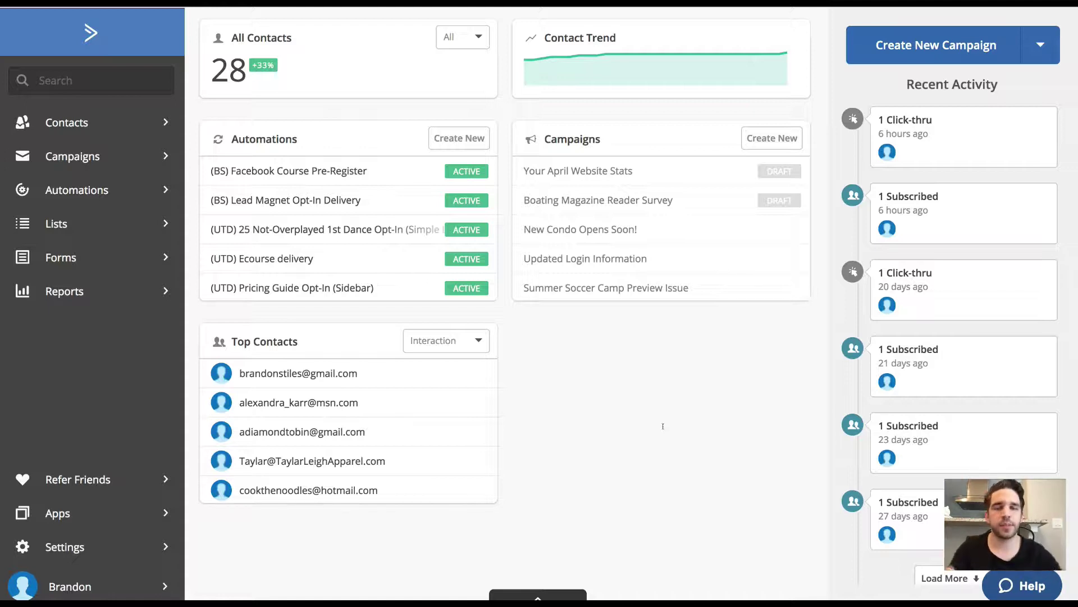
pyautogui.click(1036, 50)
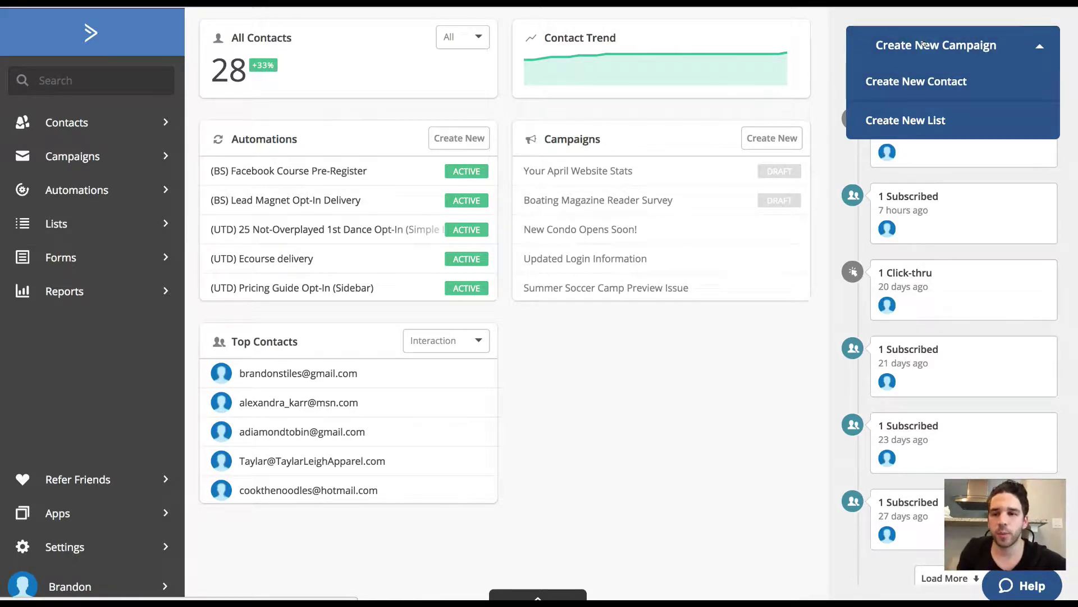
pyautogui.click(923, 42)
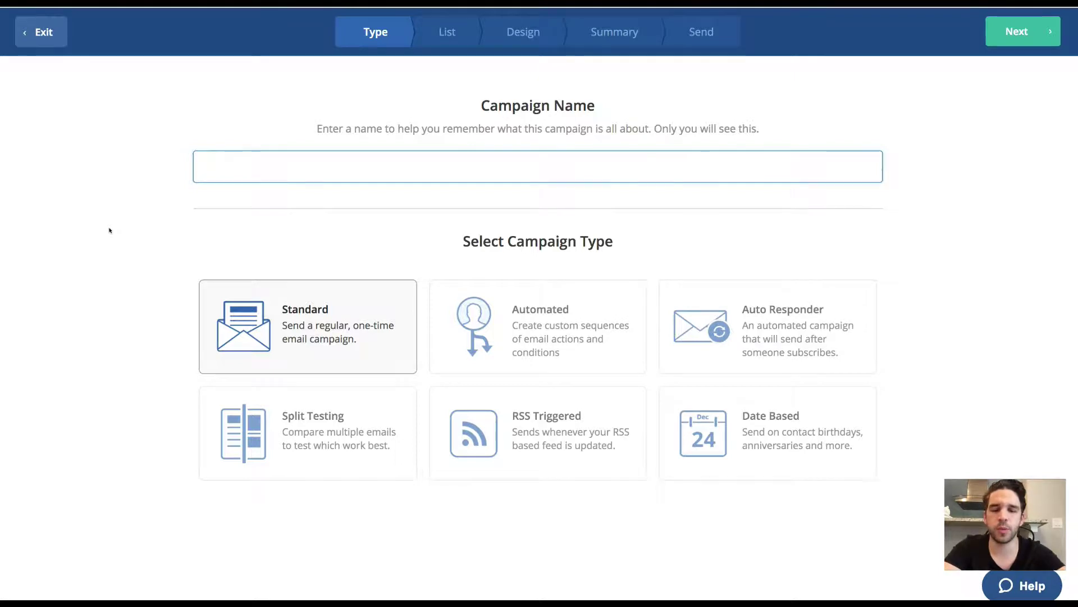
# Name the campaign 'Ticket Sales', choose the Standard type, and continue to the List step.
pyautogui.write('Ticket Sal')
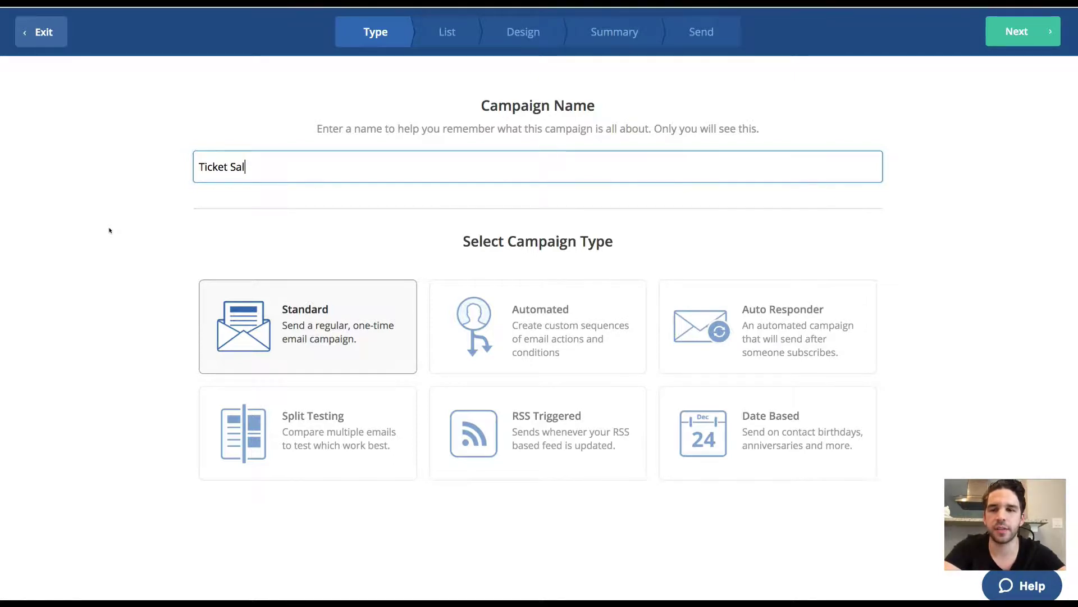
pyautogui.write('es')
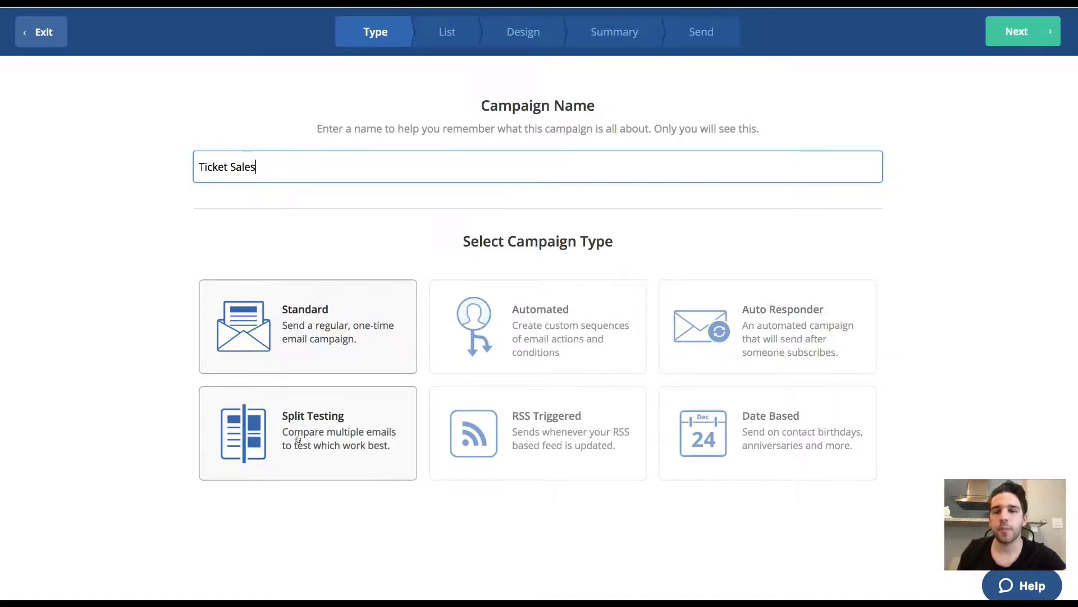
pyautogui.click(303, 315)
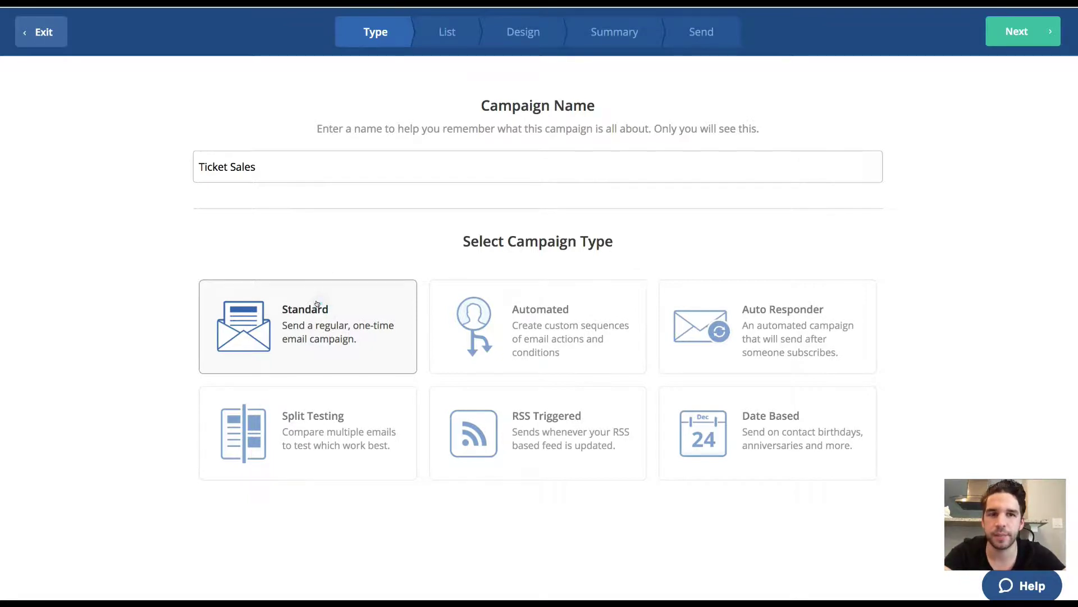
pyautogui.click(1031, 36)
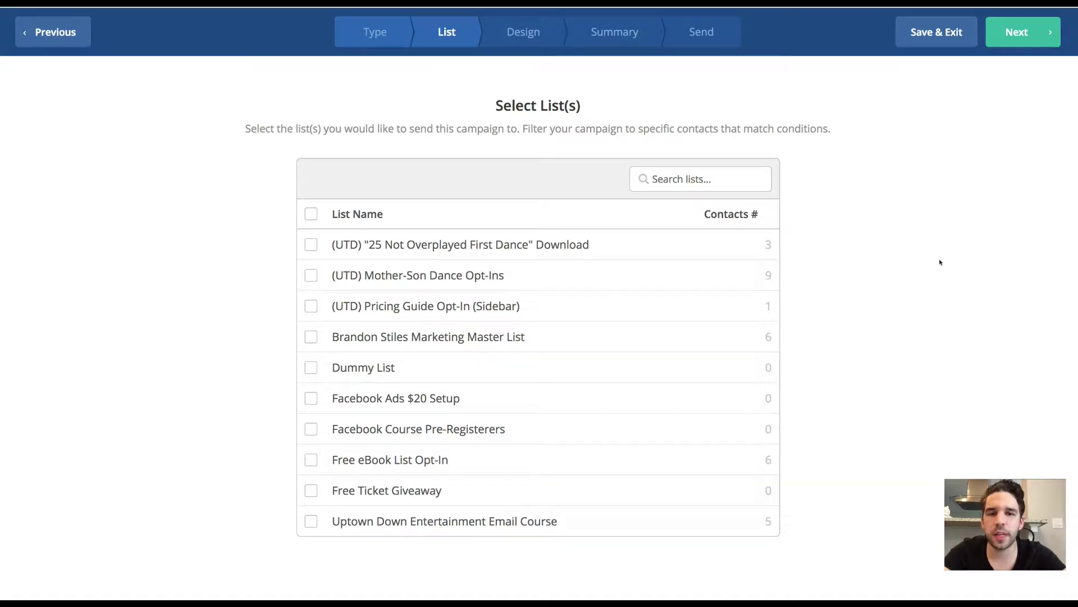
# Select the Free eBook List Opt-In list as recipients and proceed to Design.
pyautogui.scroll(-2, 710, 354)
pyautogui.scroll(3, 710, 354)
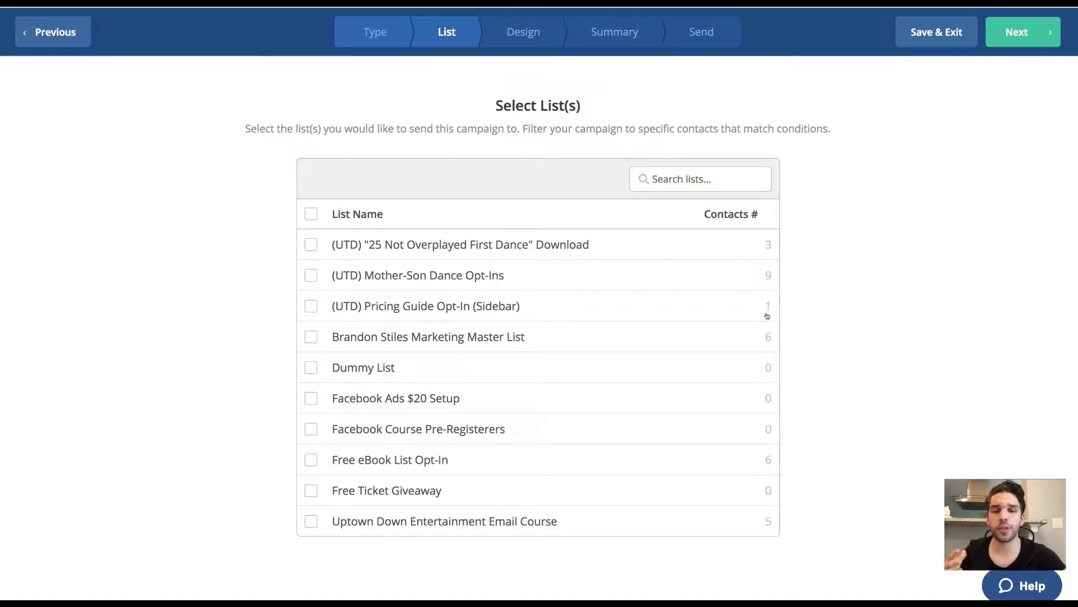
pyautogui.click(311, 458)
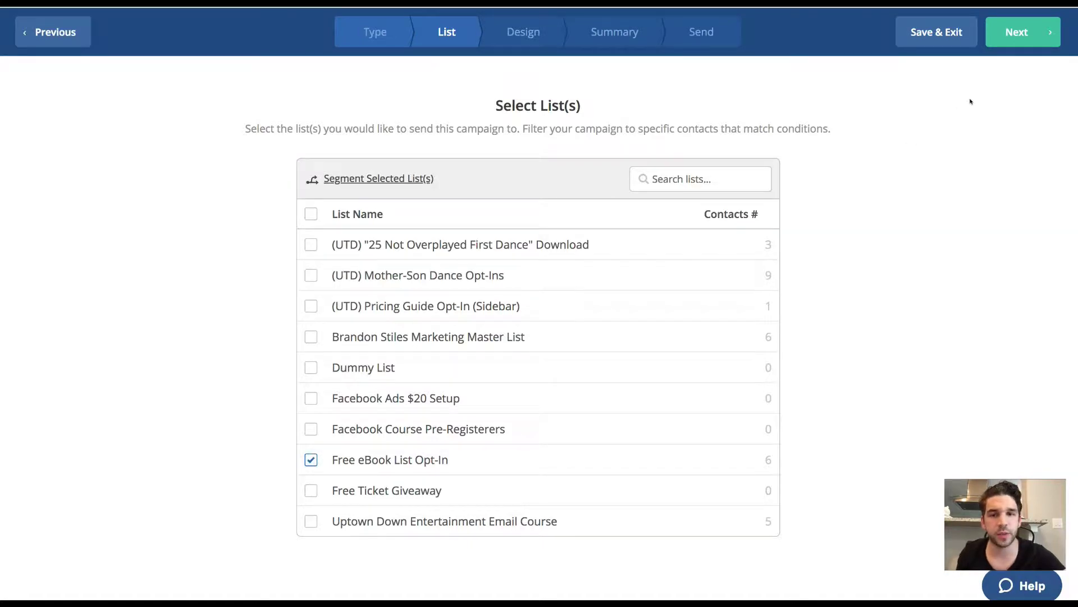
pyautogui.click(1019, 33)
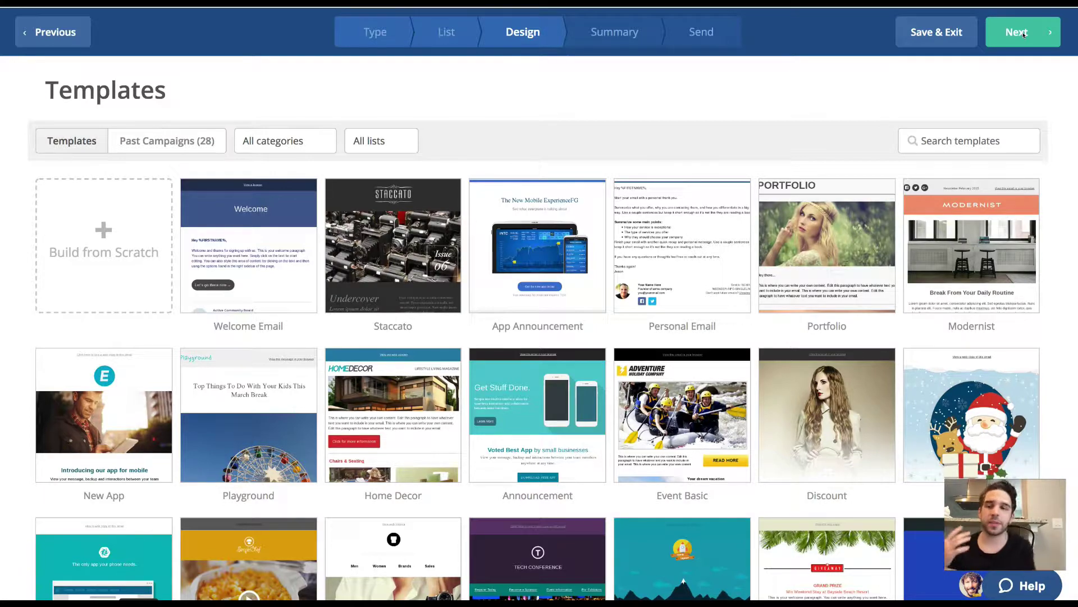
# Browse the stock templates, then switch to the Past Campaigns designs.
pyautogui.moveTo(429, 247)
pyautogui.scroll(-5, 429, 247)
pyautogui.scroll(2, 431, 247)
pyautogui.scroll(3, 431, 247)
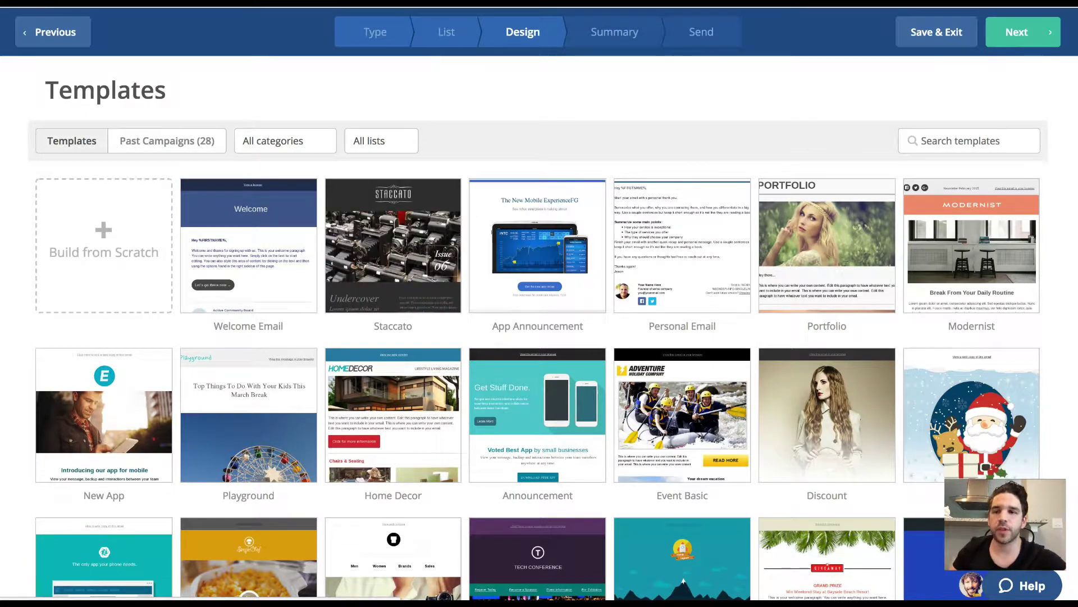
pyautogui.click(174, 139)
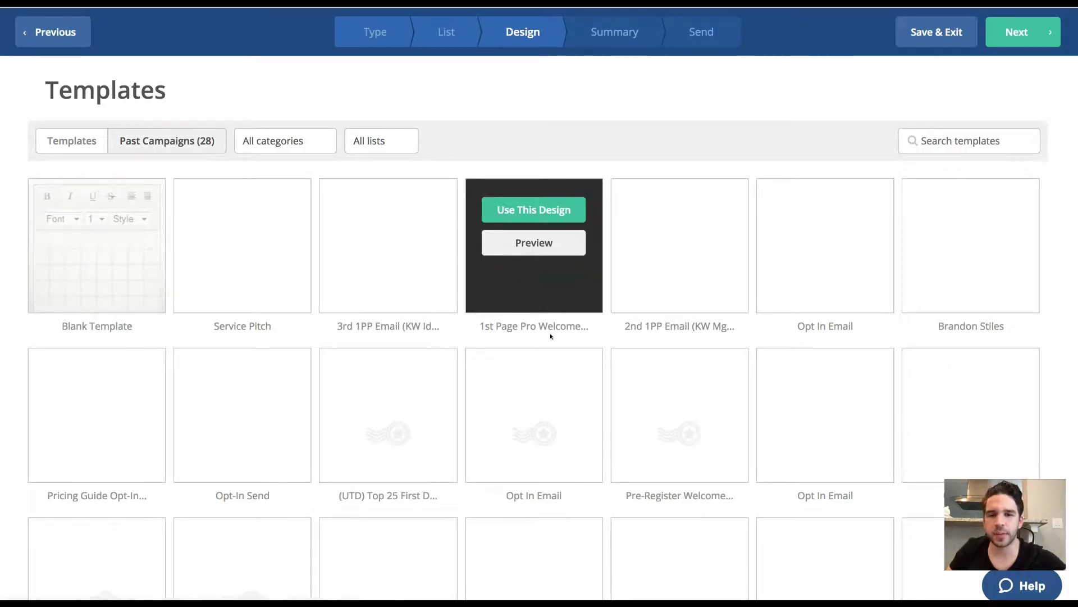
# Return to the stock Templates gallery and scroll through its designs.
pyautogui.scroll(-4, 637, 308)
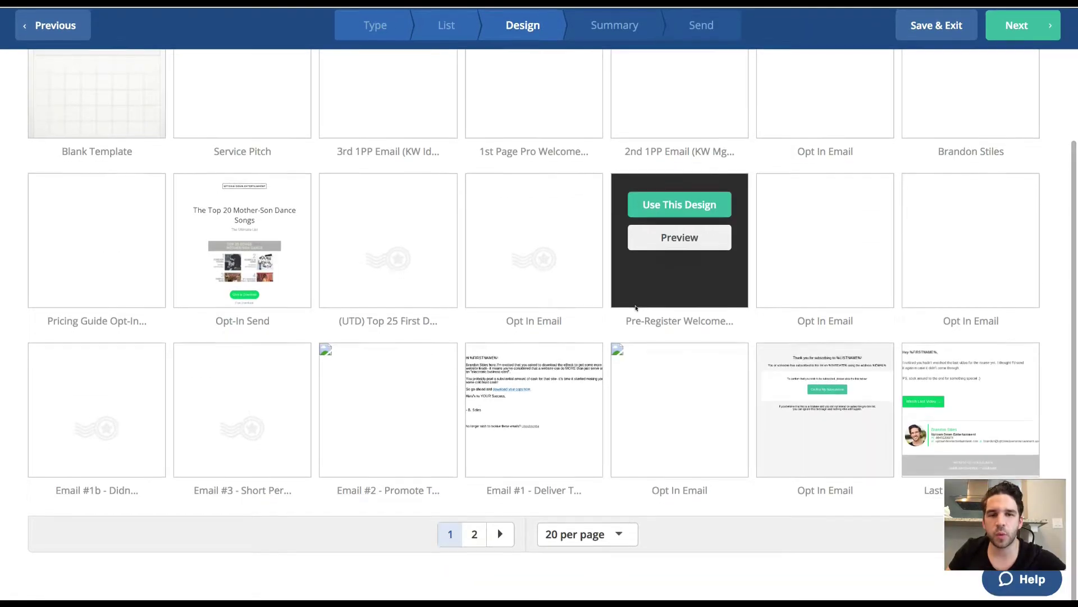
pyautogui.scroll(3, 637, 308)
pyautogui.scroll(2, 637, 308)
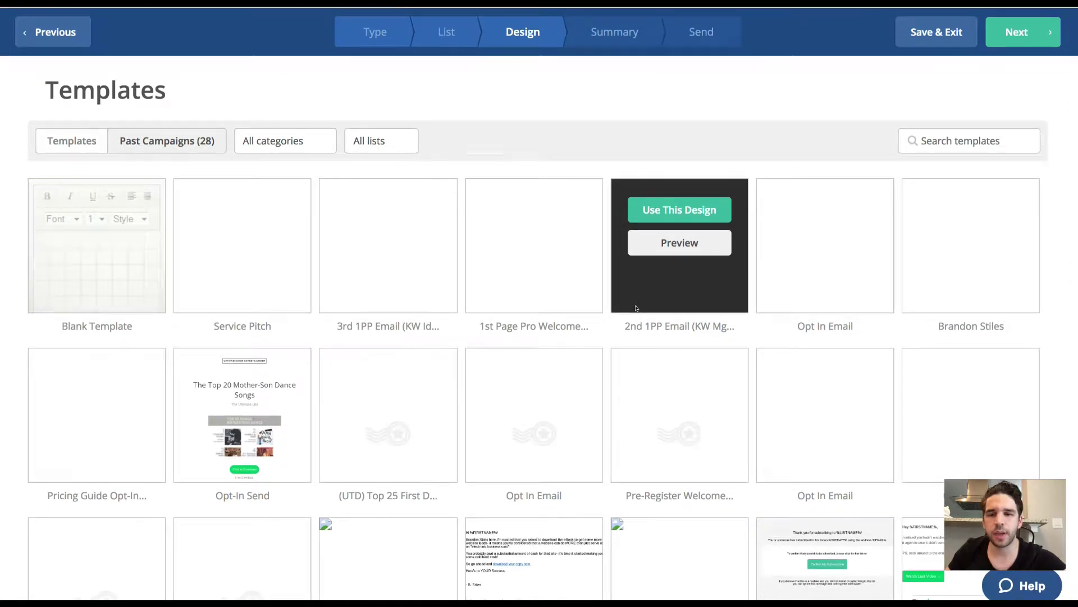
pyautogui.click(47, 138)
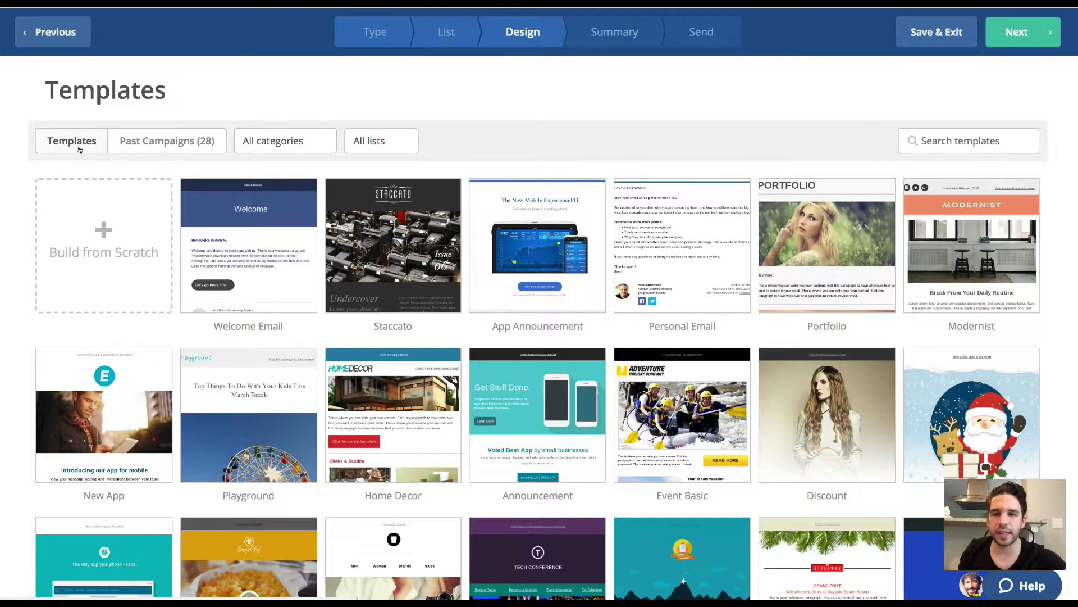
pyautogui.moveTo(287, 286)
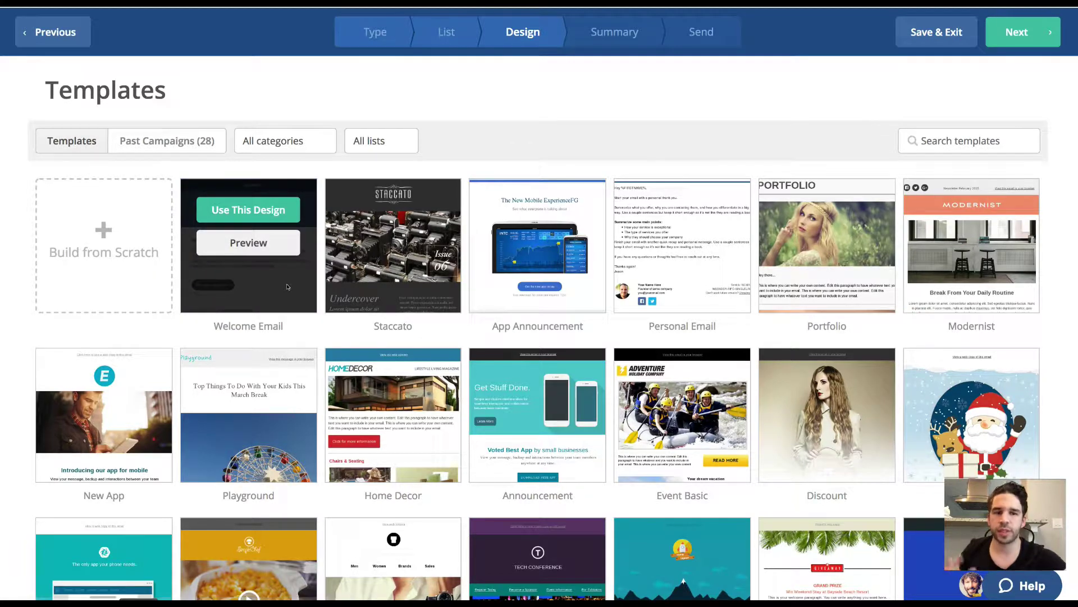
pyautogui.scroll(-3, 287, 286)
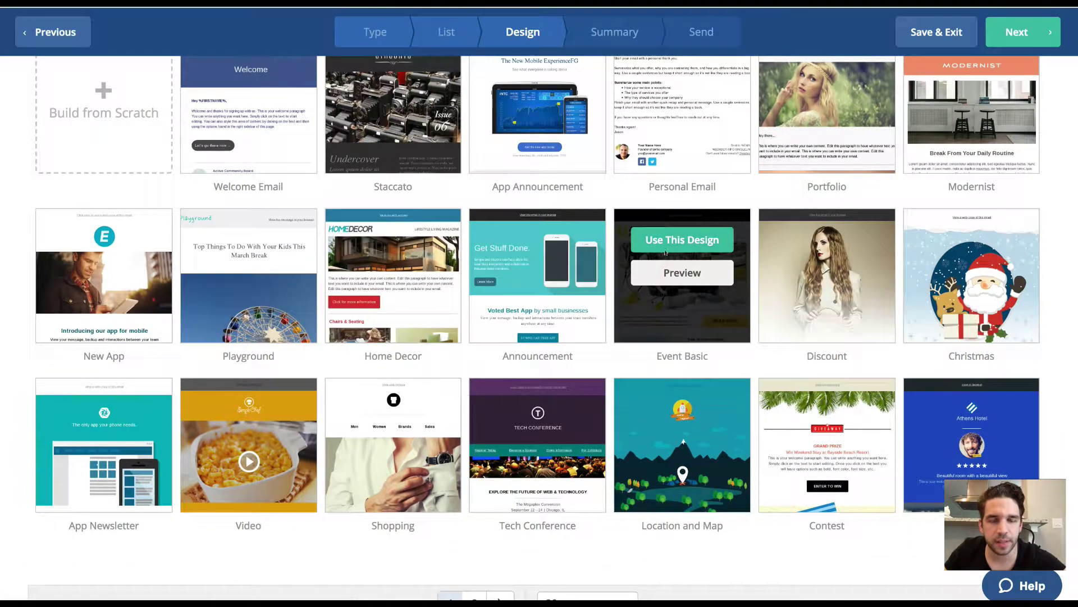
# Start from the Event Basic template and trim the From name to the first name.
pyautogui.click(664, 247)
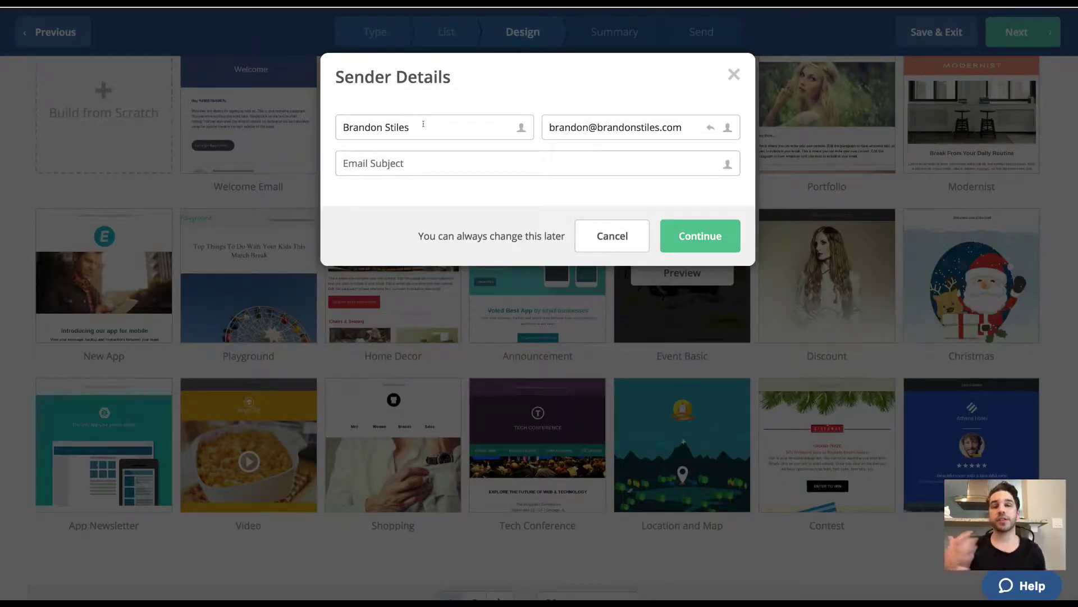
pyautogui.doubleClick(423, 124)
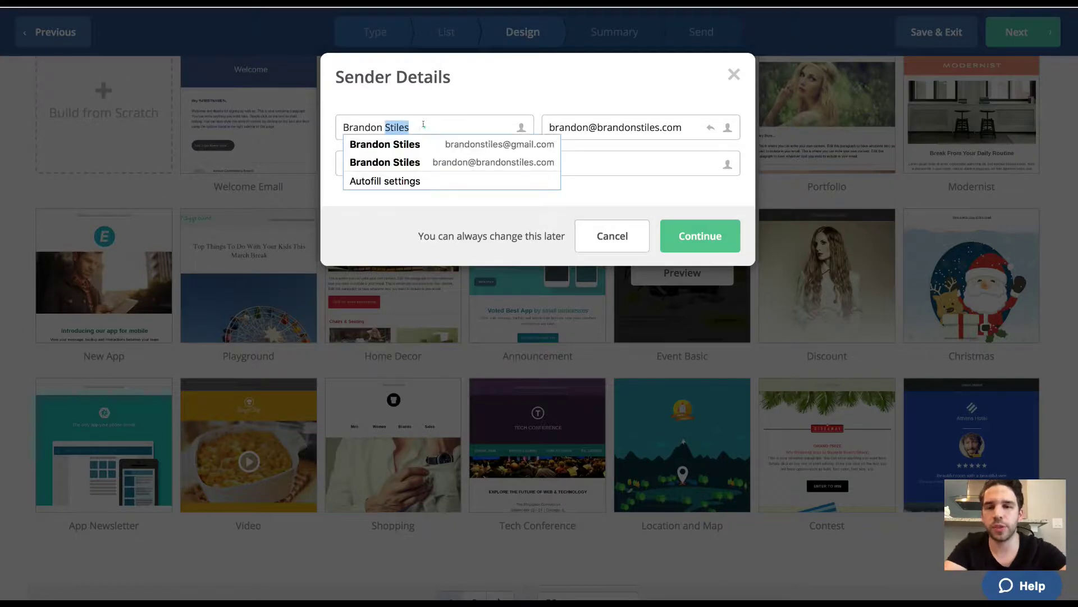
pyautogui.press('BackSpace')
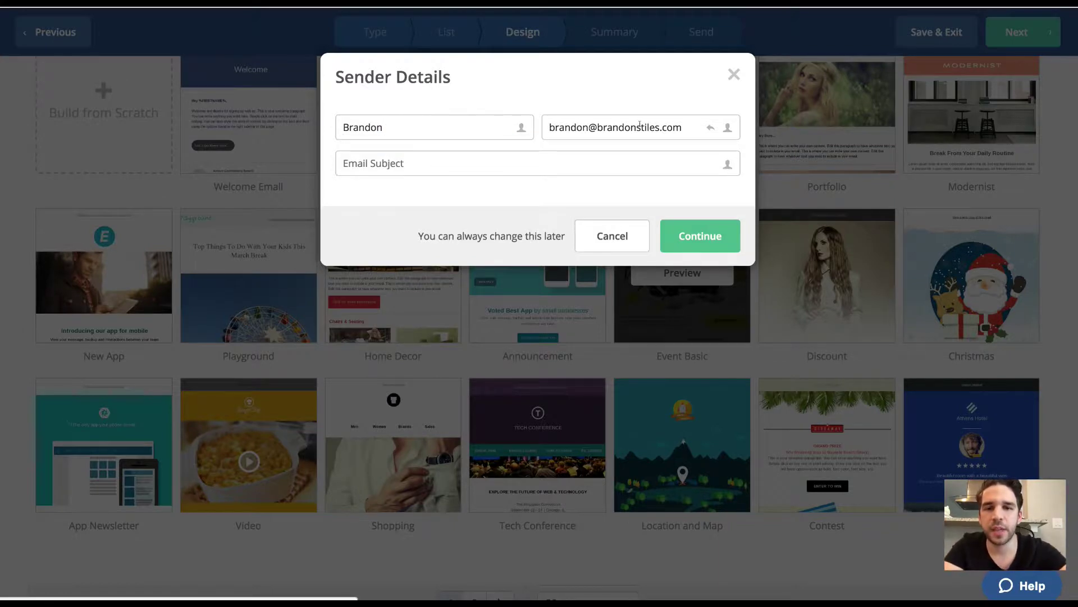
# Replace the From email address and enter subject 'One Night Only Event: This Saturday. Details Inside.'.
pyautogui.tripleClick(640, 127)
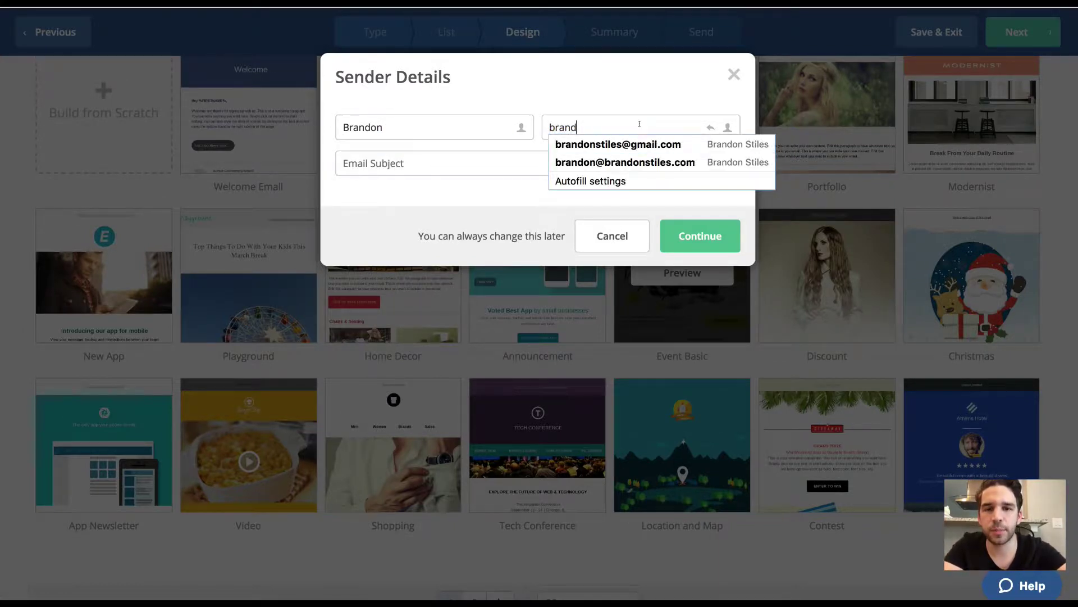
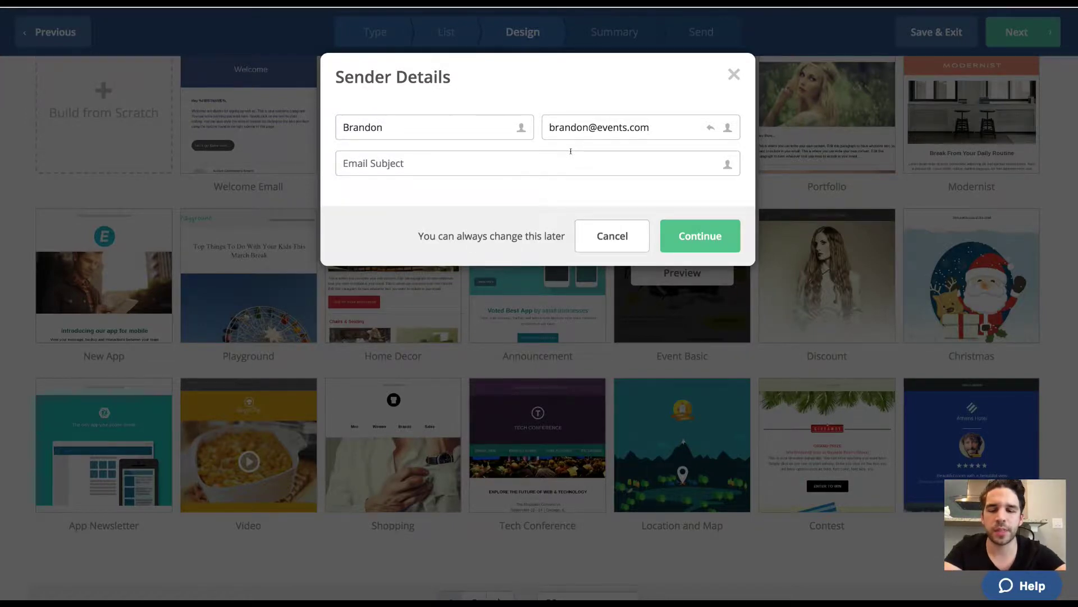
pyautogui.write('One ')
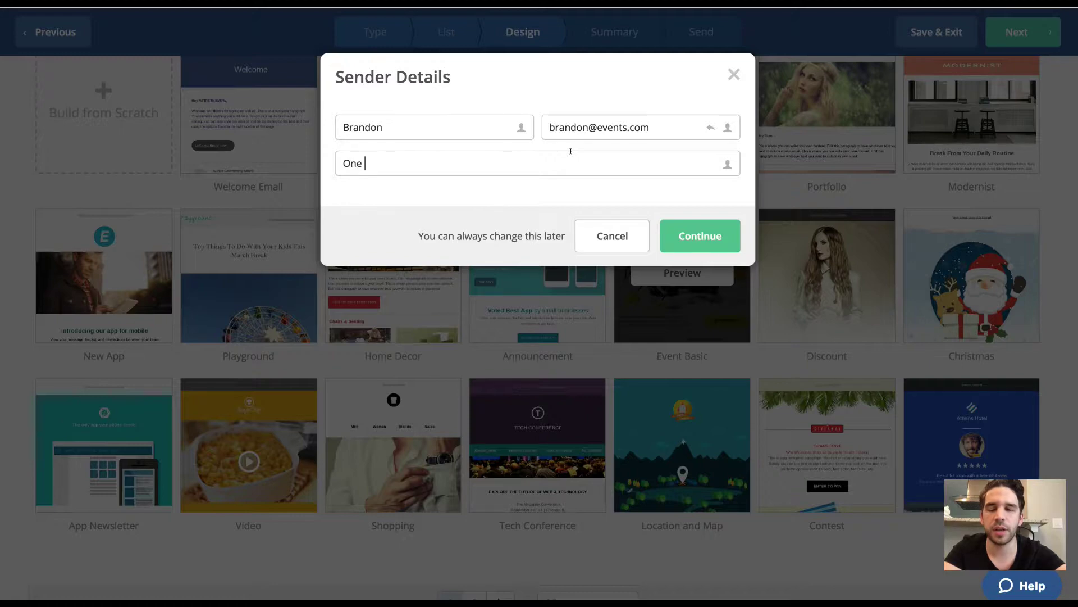
pyautogui.write('Night Only E')
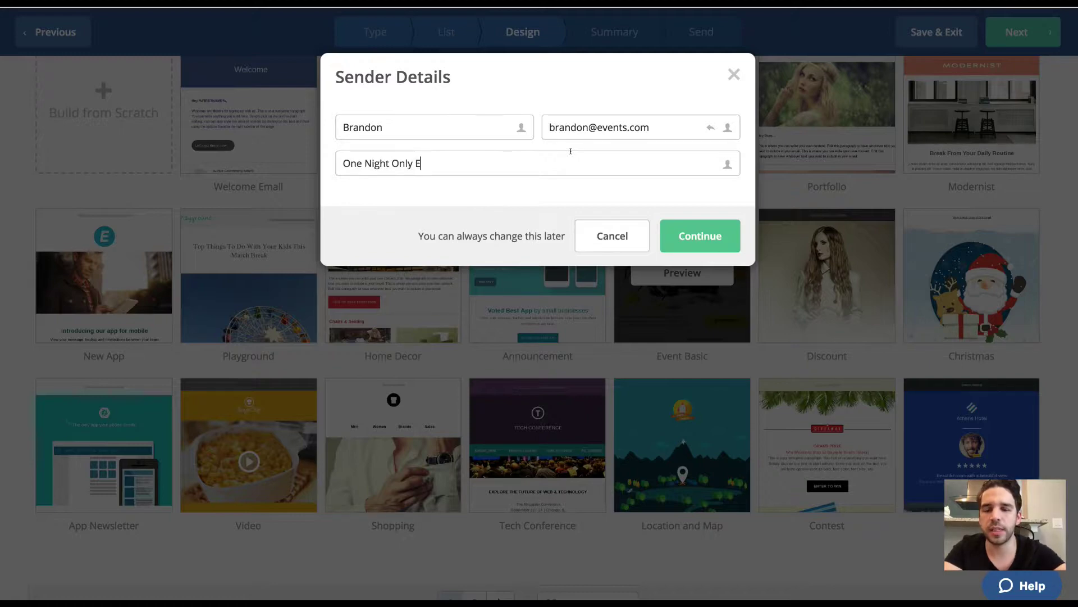
pyautogui.write('vent: This Satu')
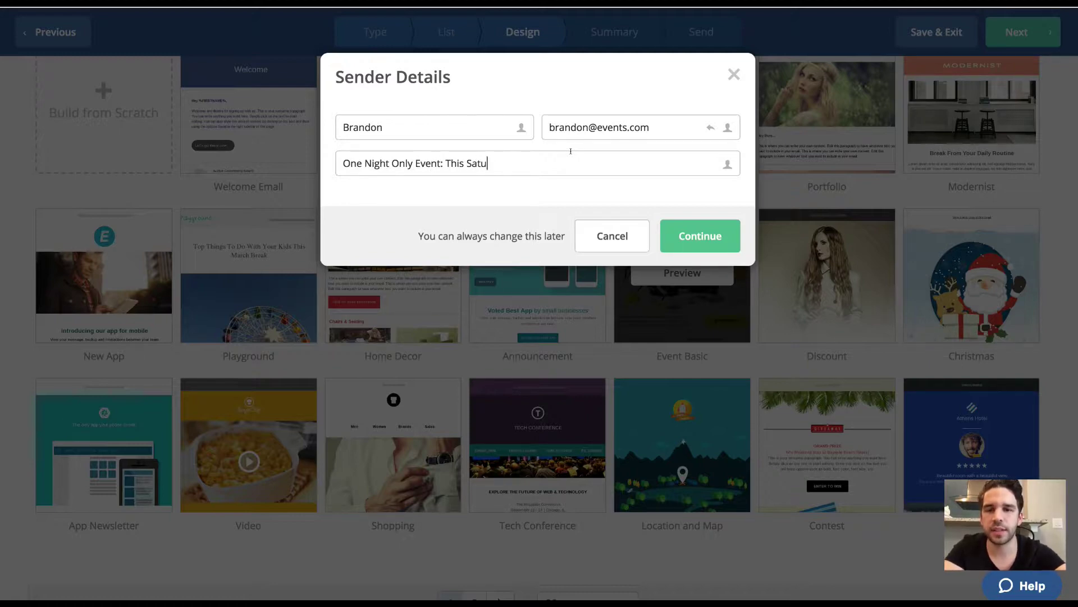
pyautogui.write('rday. Details Inside.')
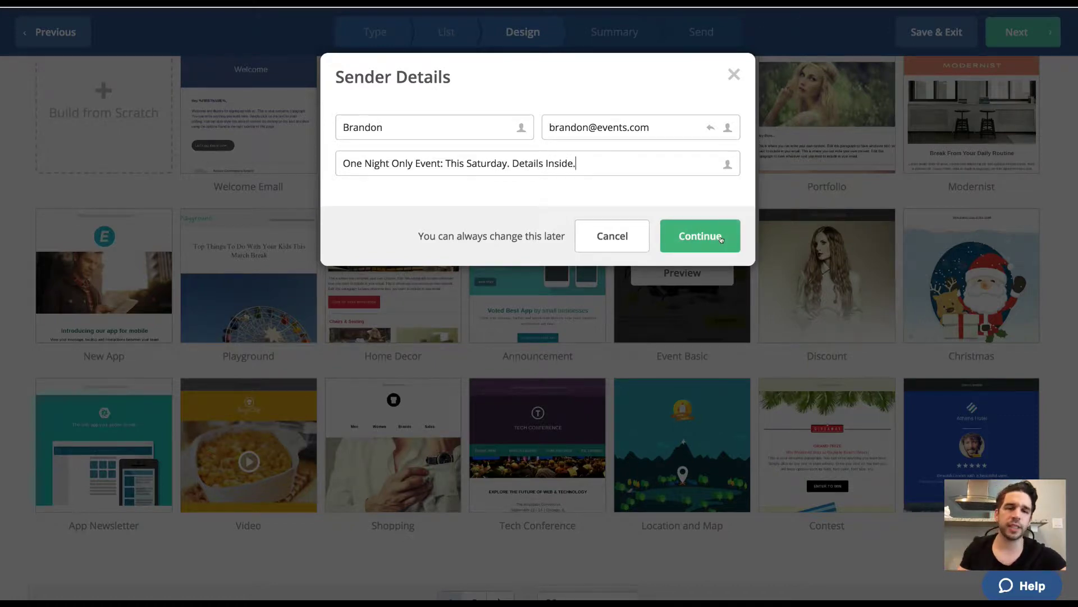
# Confirm the sender details and subject to enter the email designer.
pyautogui.click(725, 240)
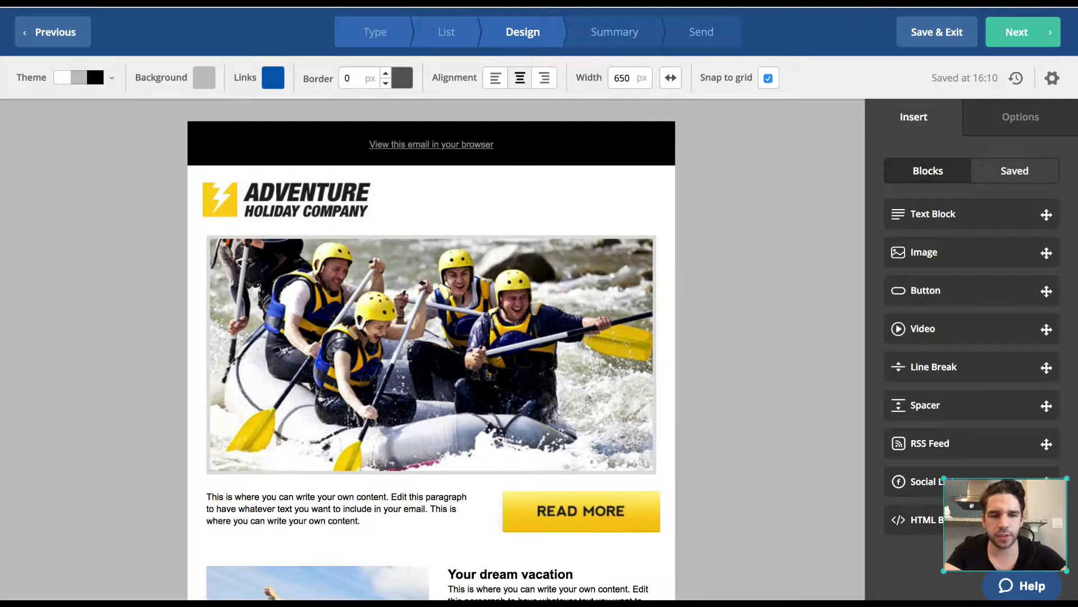
pyautogui.moveTo(971, 504); pyautogui.dragTo(26, 490)
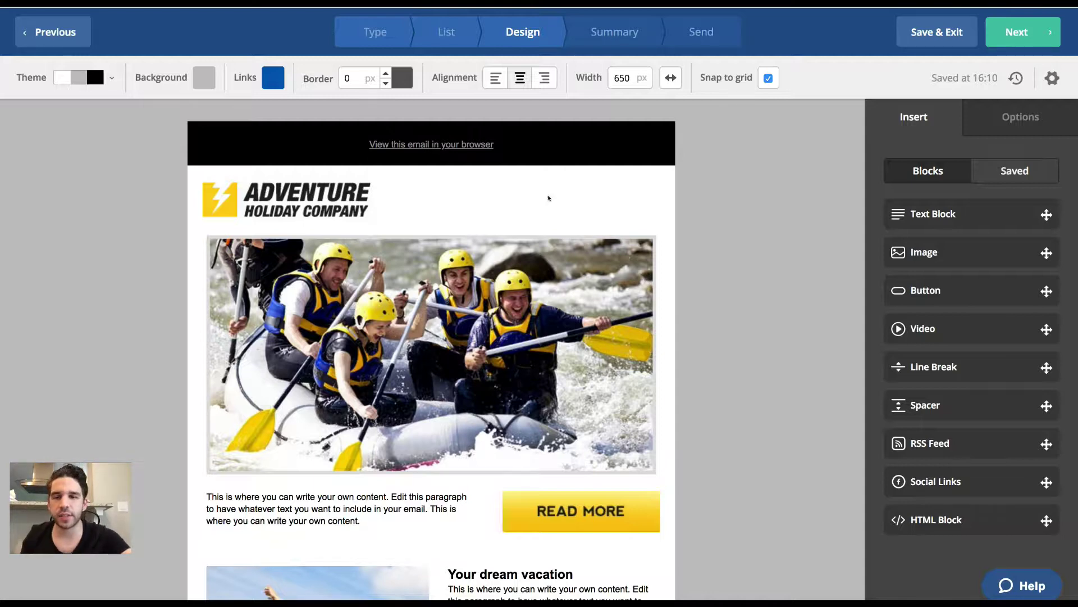
pyautogui.moveTo(624, 146)
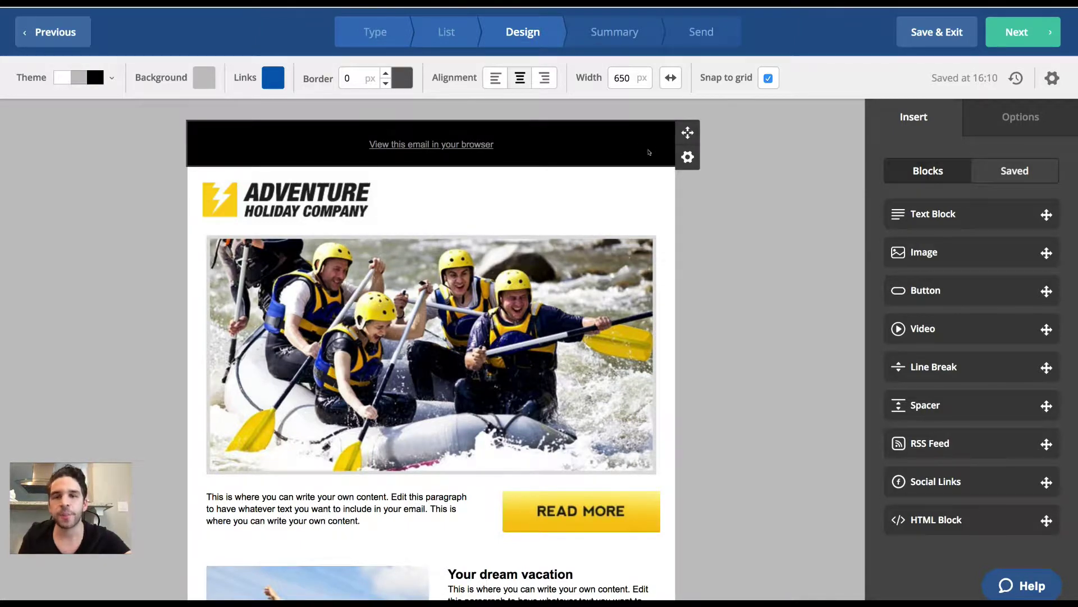
pyautogui.moveTo(647, 197)
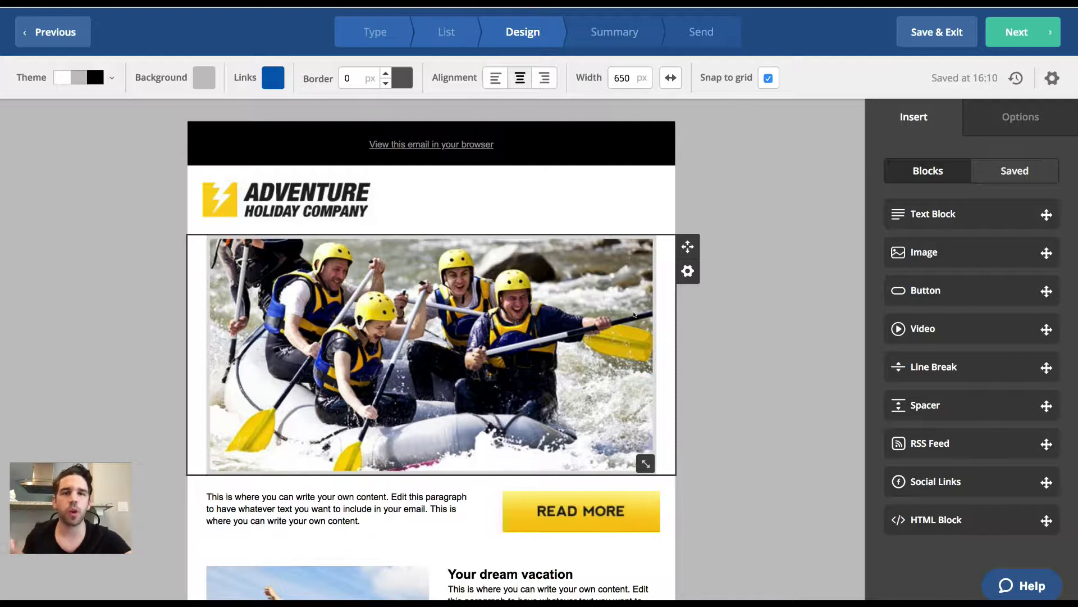
pyautogui.scroll(-3, 635, 388)
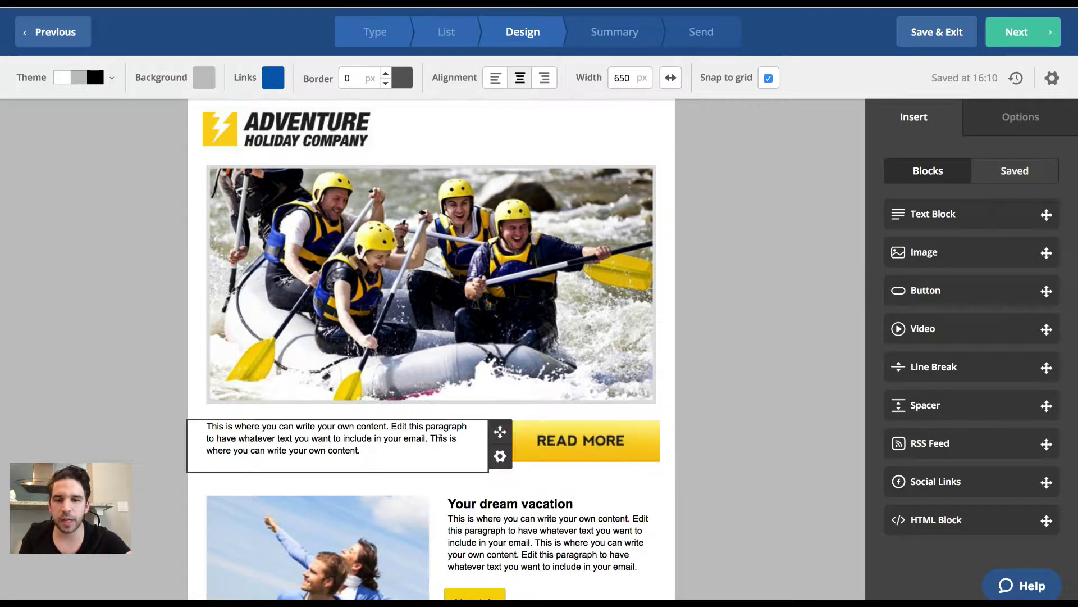
pyautogui.scroll(-5, 529, 539)
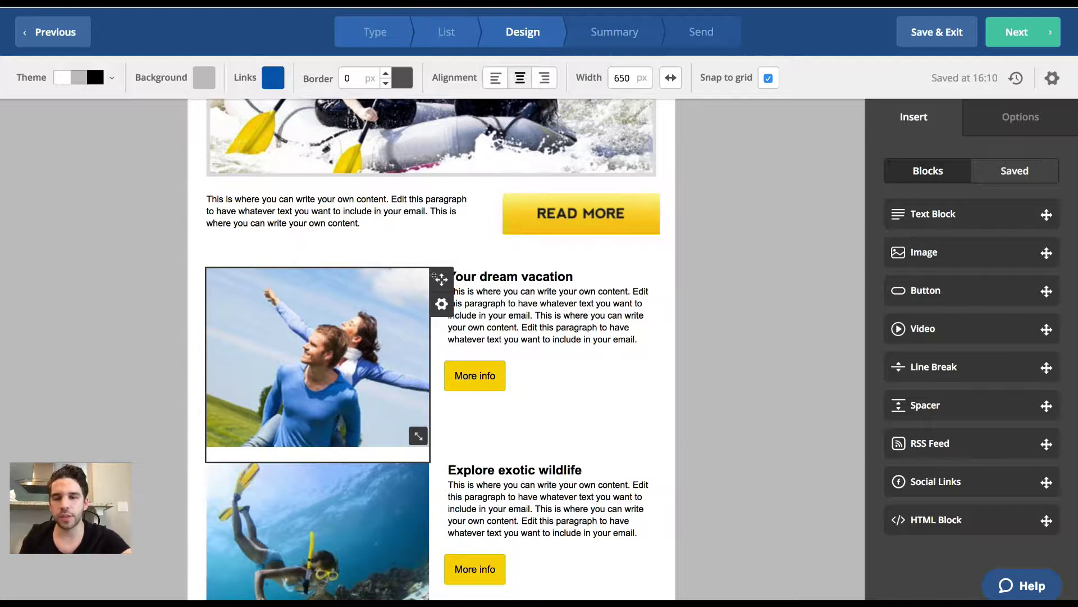
# Drag the Your dream vacation photo to the right, above its heading and text.
pyautogui.moveTo(441, 279); pyautogui.dragTo(618, 275)
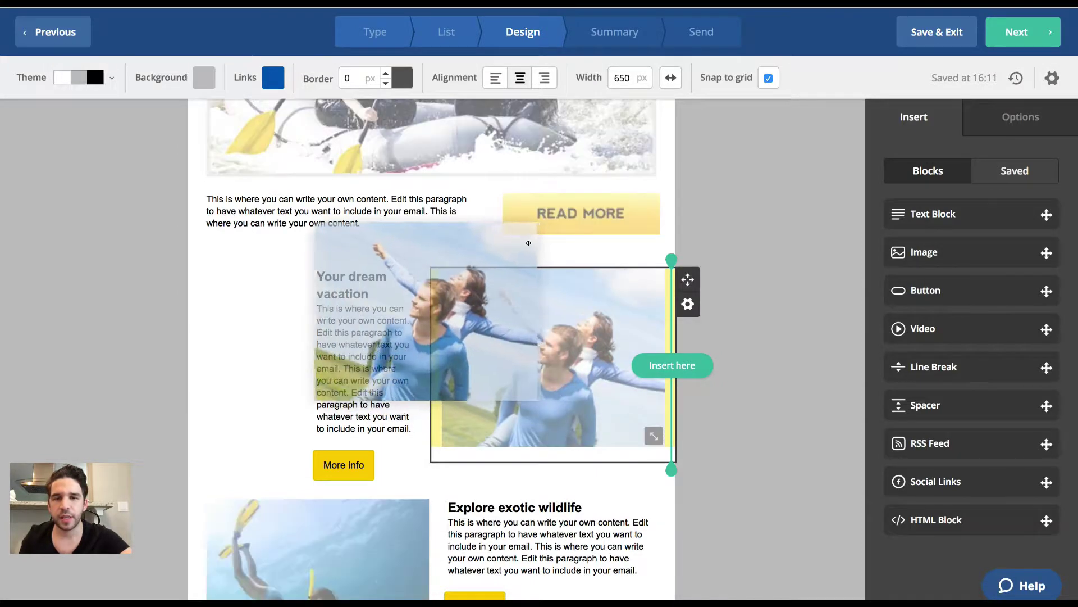
pyautogui.moveTo(687, 280); pyautogui.dragTo(573, 247)
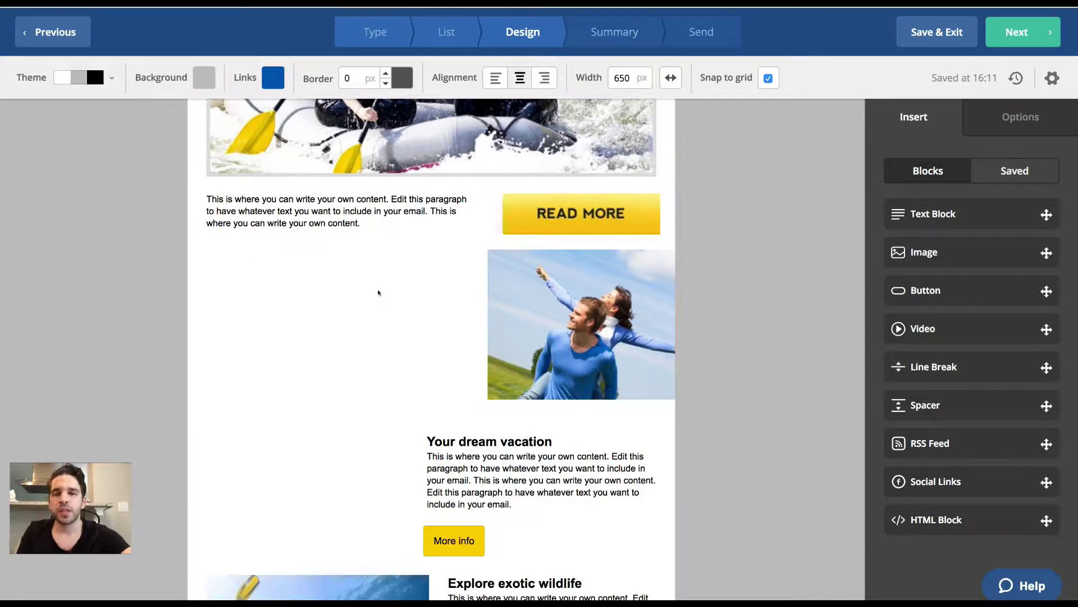
pyautogui.scroll(5, 379, 292)
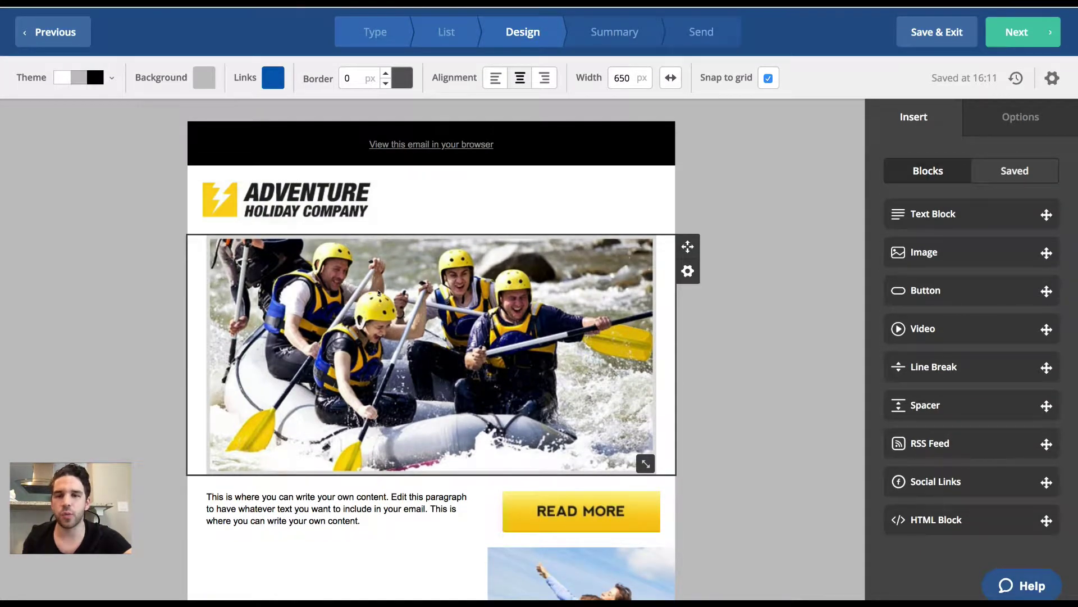
pyautogui.scroll(-12, 378, 292)
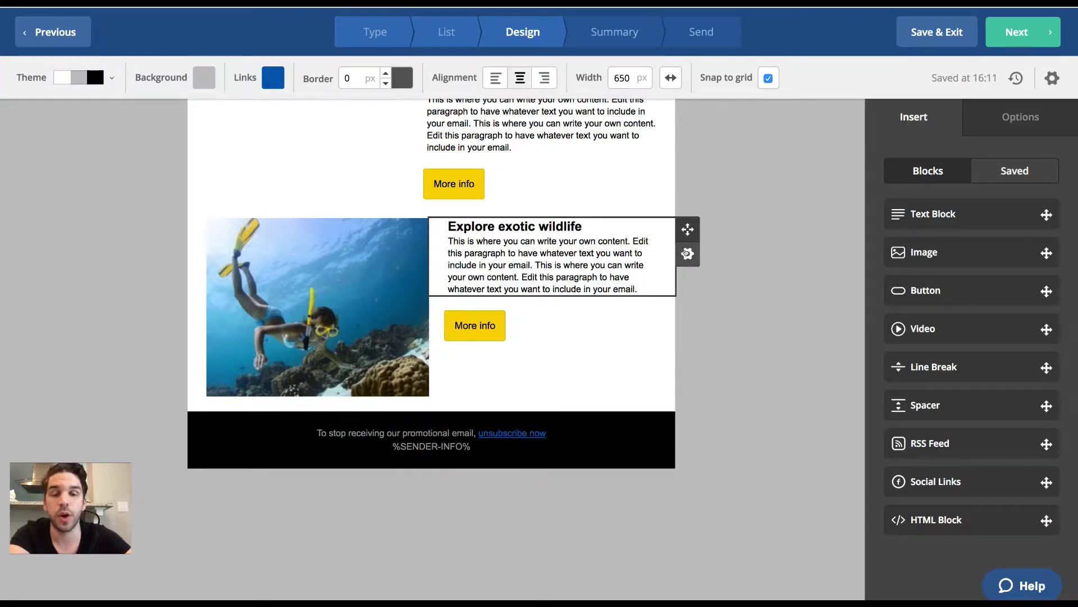
# Delete the Explore exotic wildlife text block.
pyautogui.click(685, 253)
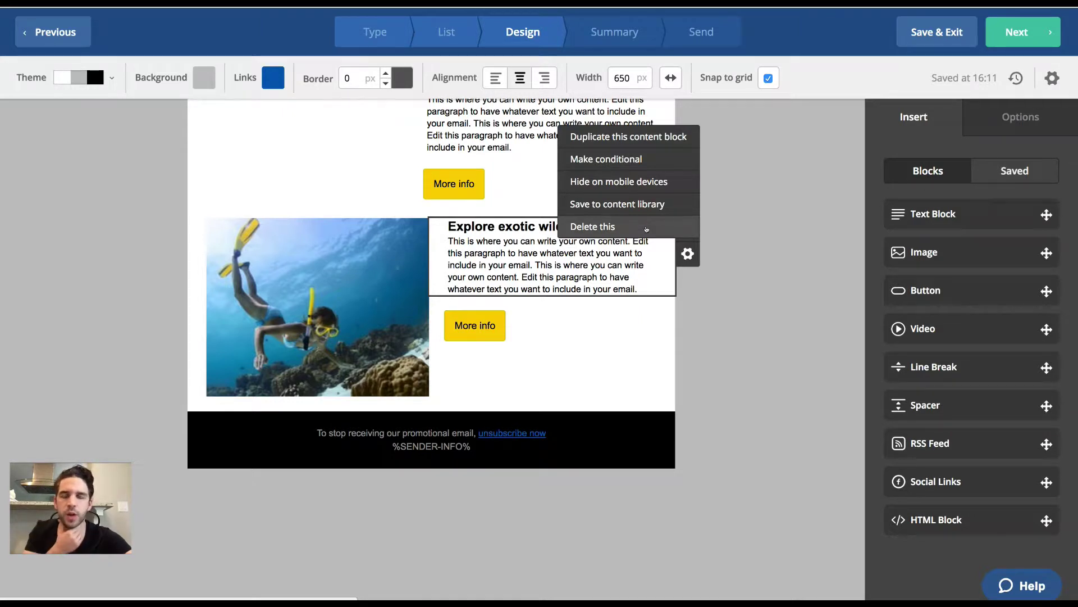
pyautogui.click(646, 228)
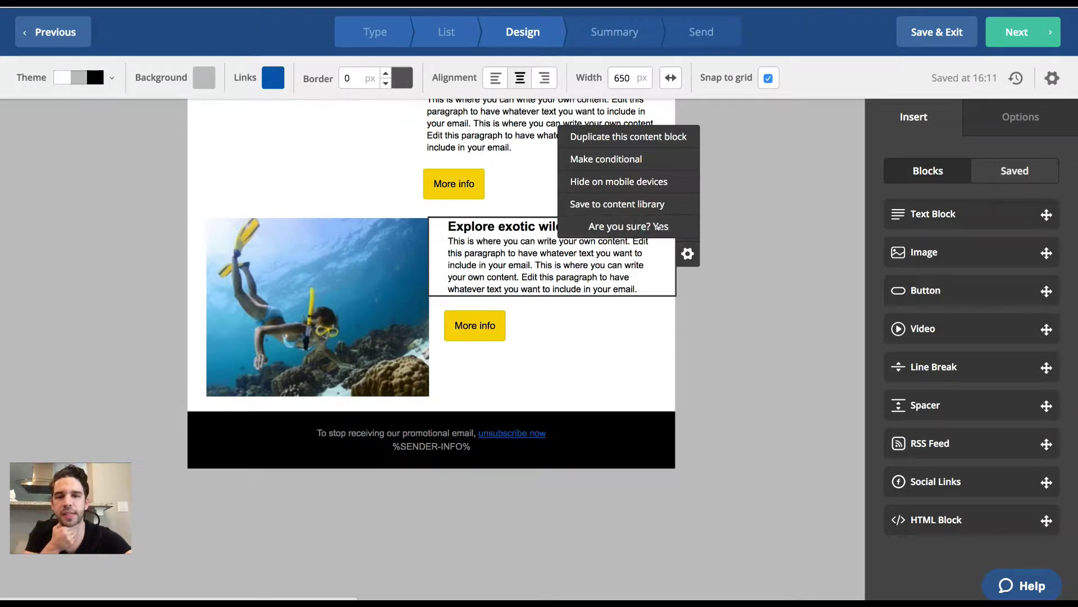
pyautogui.click(658, 227)
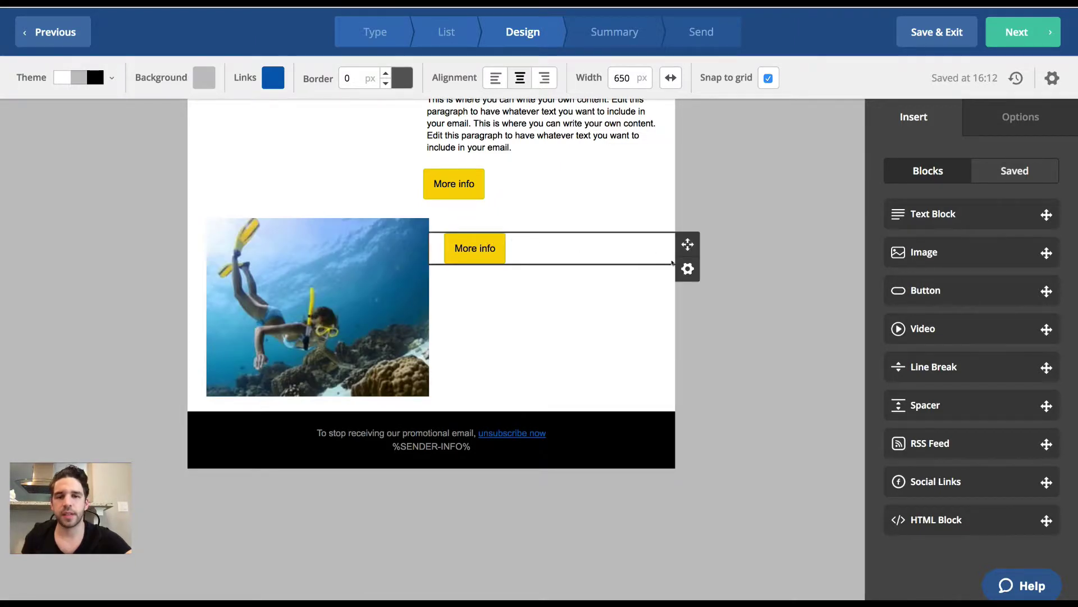
# Delete the underwater wildlife photo block.
pyautogui.click(688, 268)
pyautogui.click(650, 242)
pyautogui.click(441, 254)
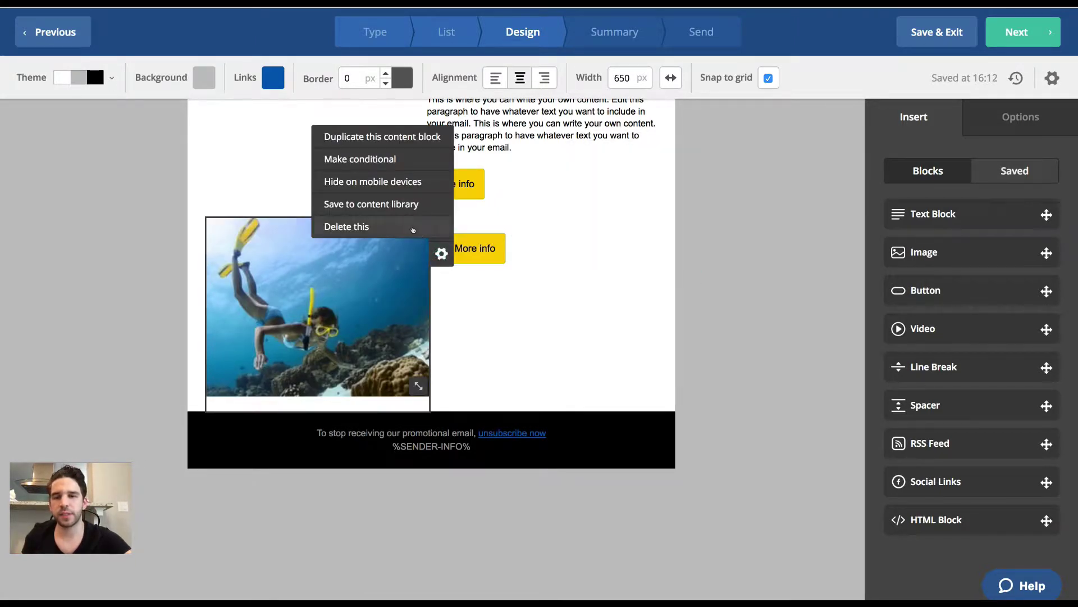
pyautogui.click(413, 229)
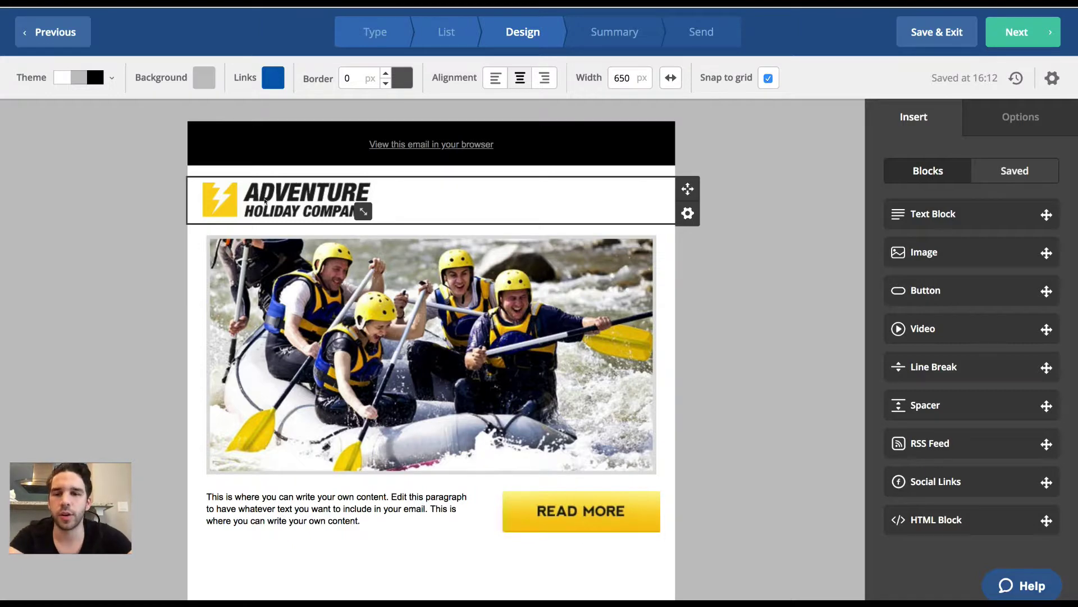
# Select the Adventure Holiday Company logo and try resizing and alignment options on it.
pyautogui.click(265, 201)
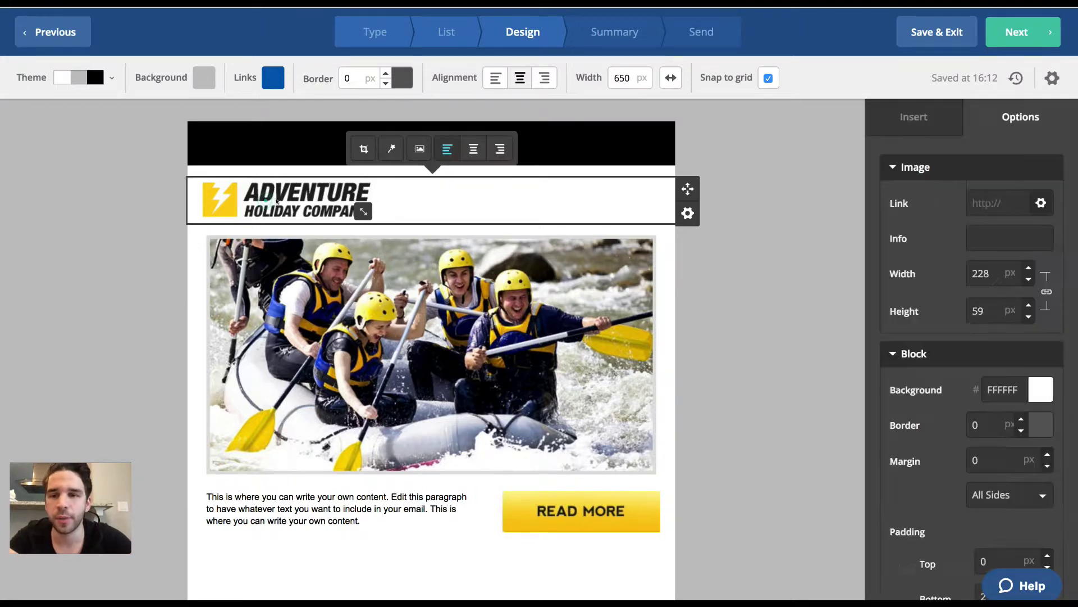
pyautogui.moveTo(362, 211); pyautogui.dragTo(171, 188)
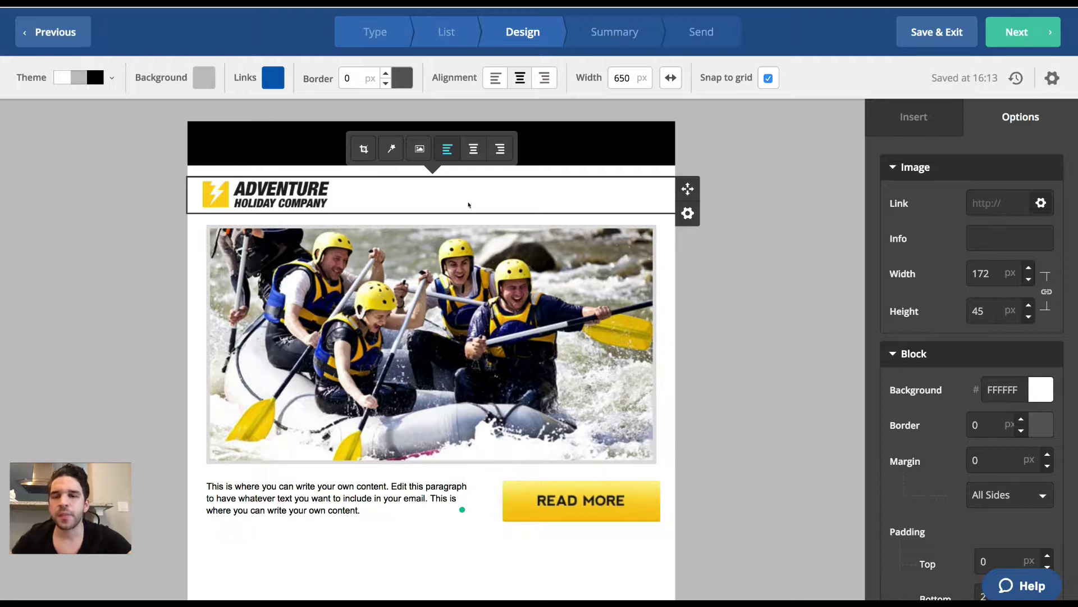
pyautogui.click(505, 337)
pyautogui.click(335, 193)
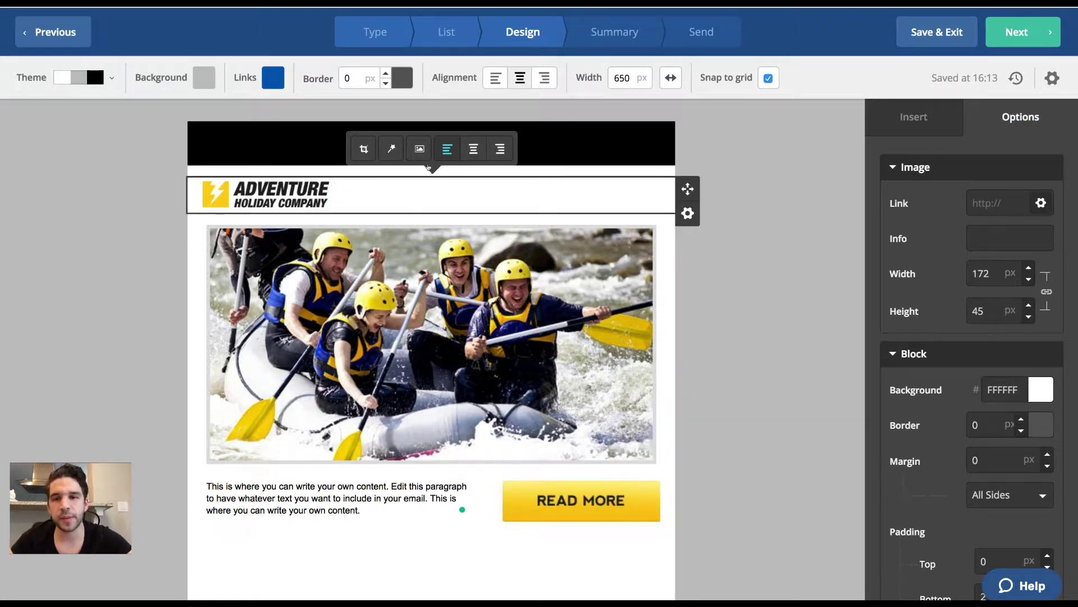
pyautogui.click(466, 145)
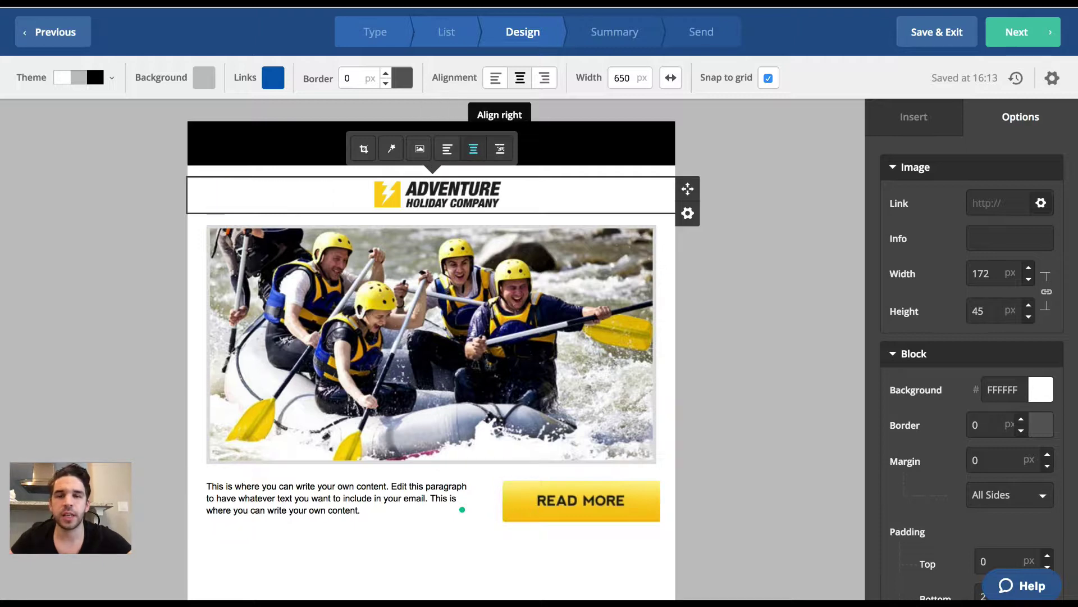
pyautogui.click(501, 148)
pyautogui.click(441, 144)
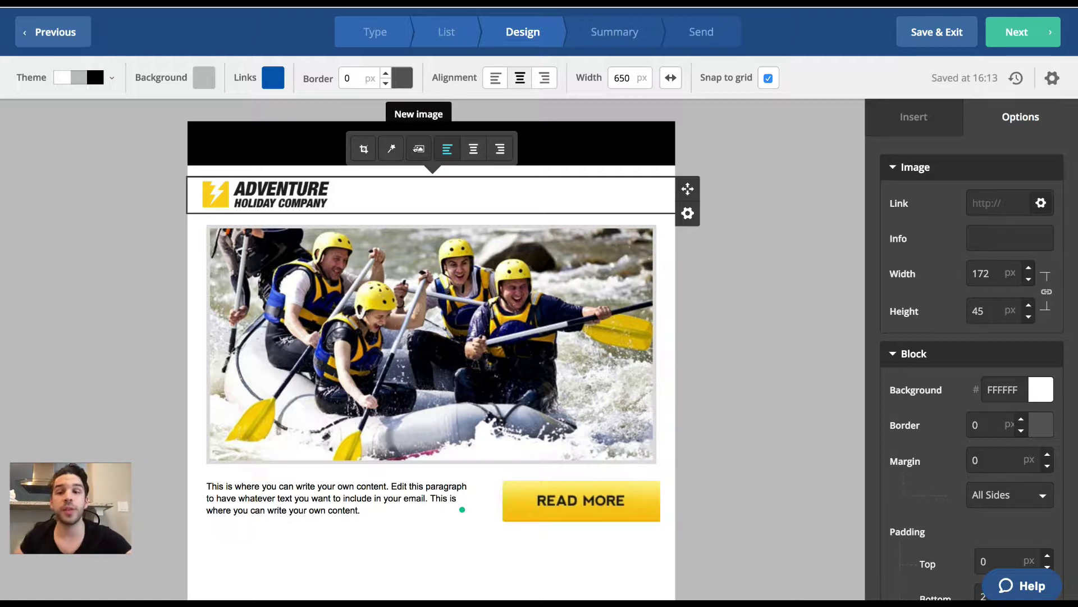
# Swap the logo for utd_logo_black, shrink it to 183×26 px and centre it.
pyautogui.click(417, 149)
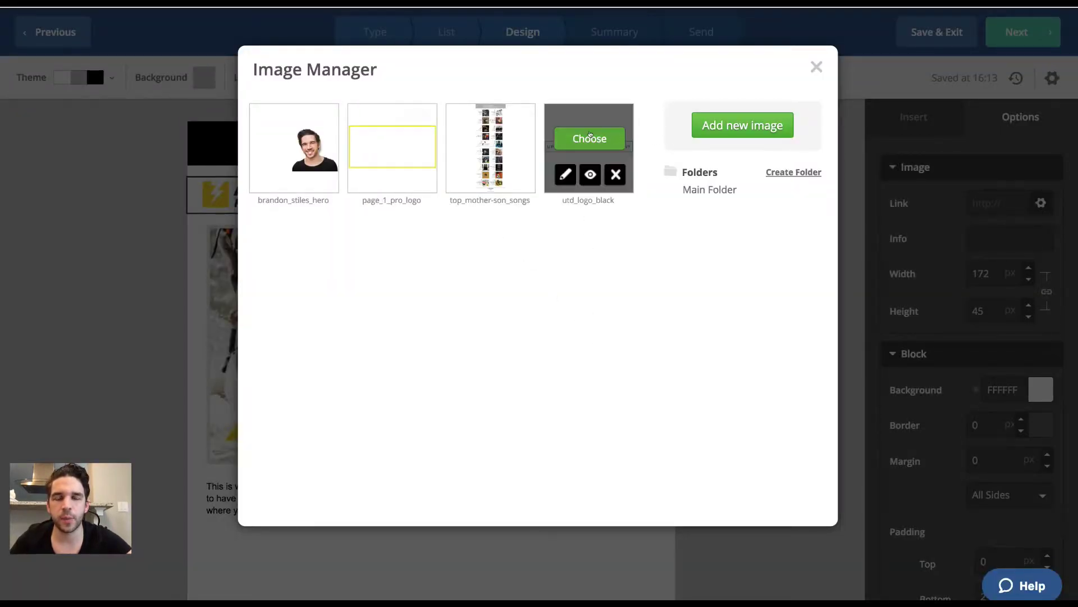
pyautogui.click(592, 136)
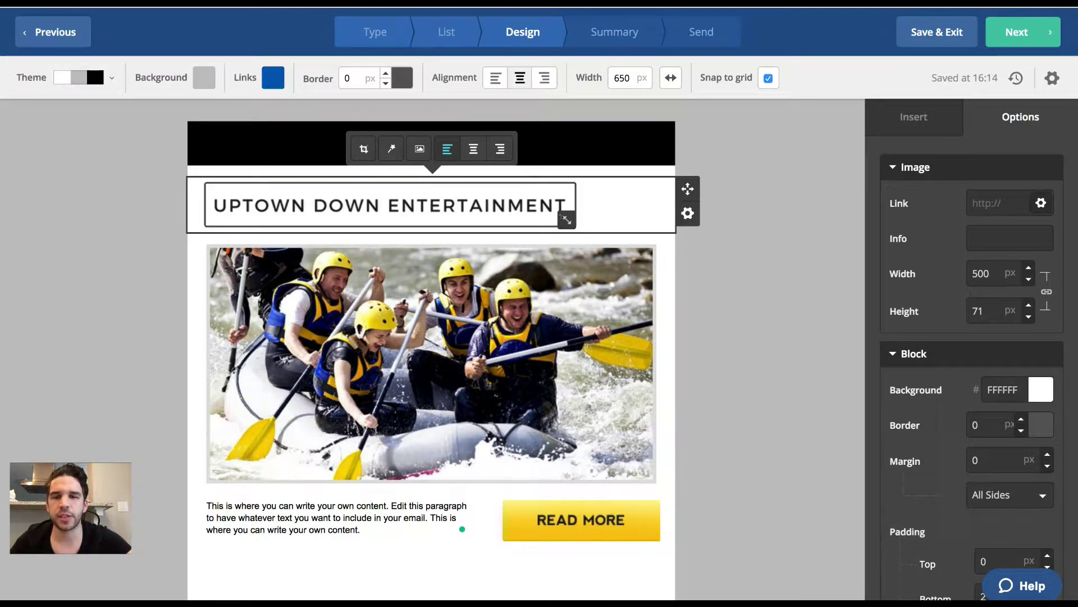
pyautogui.moveTo(563, 218); pyautogui.dragTo(439, 183)
pyautogui.click(473, 149)
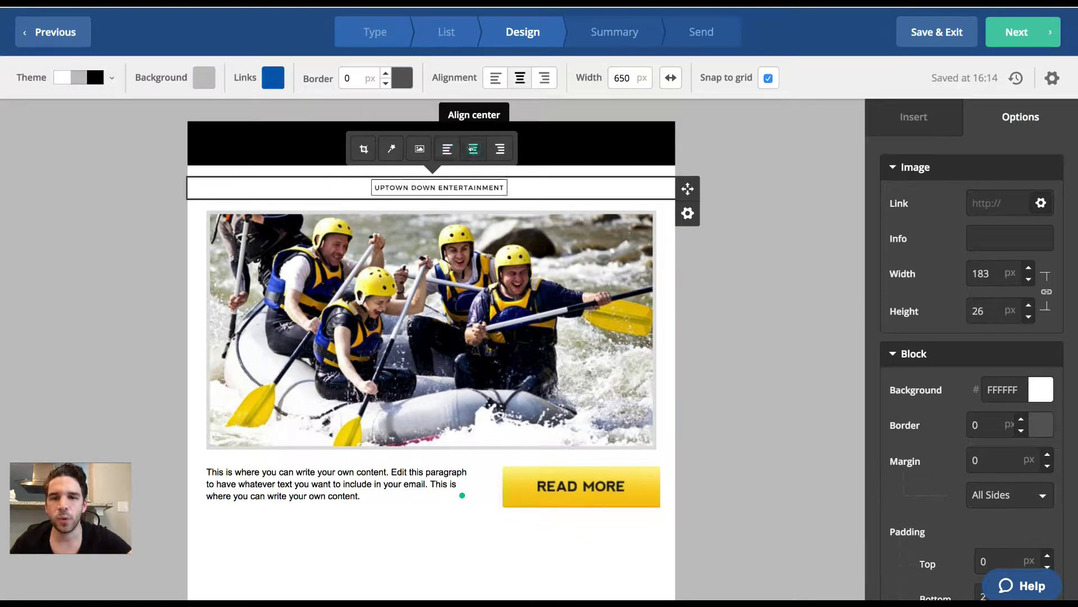
pyautogui.click(769, 197)
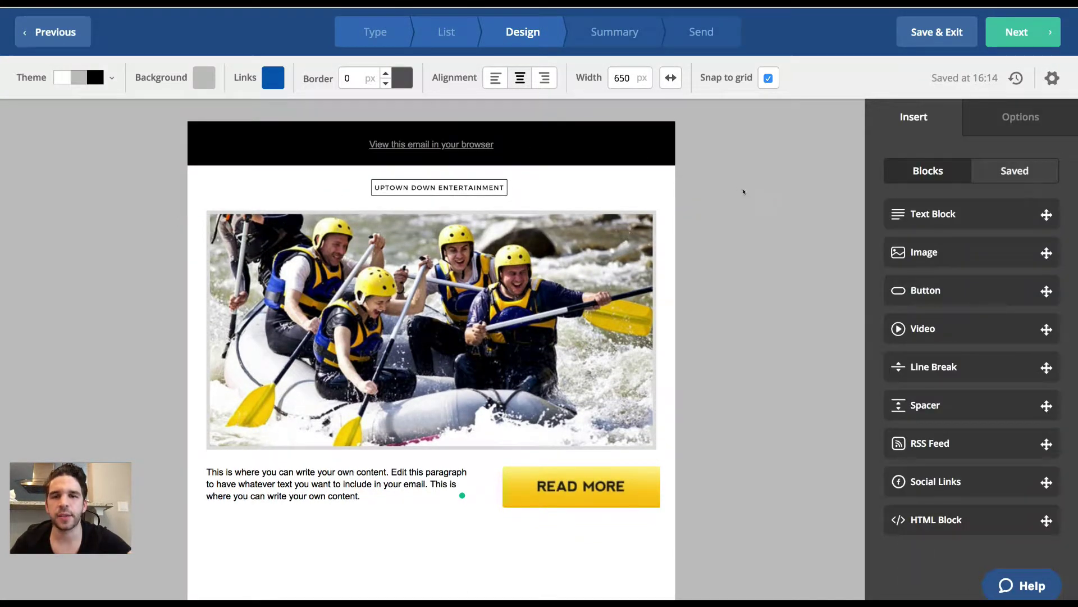
# Delete the black 'View this email in your browser' bar at the top of the email.
pyautogui.click(687, 157)
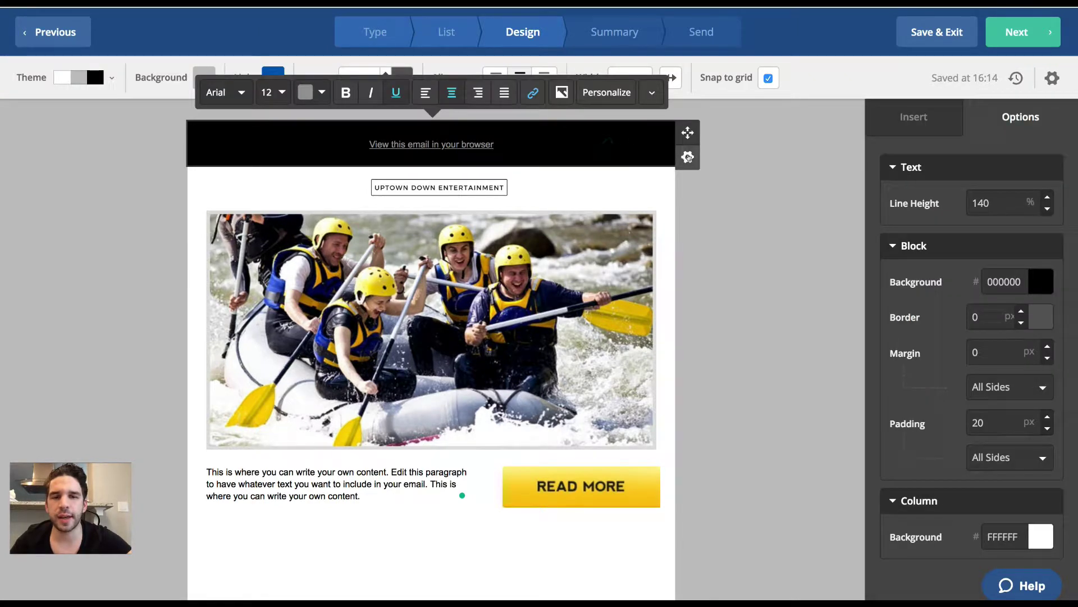
pyautogui.click(688, 157)
pyautogui.click(624, 273)
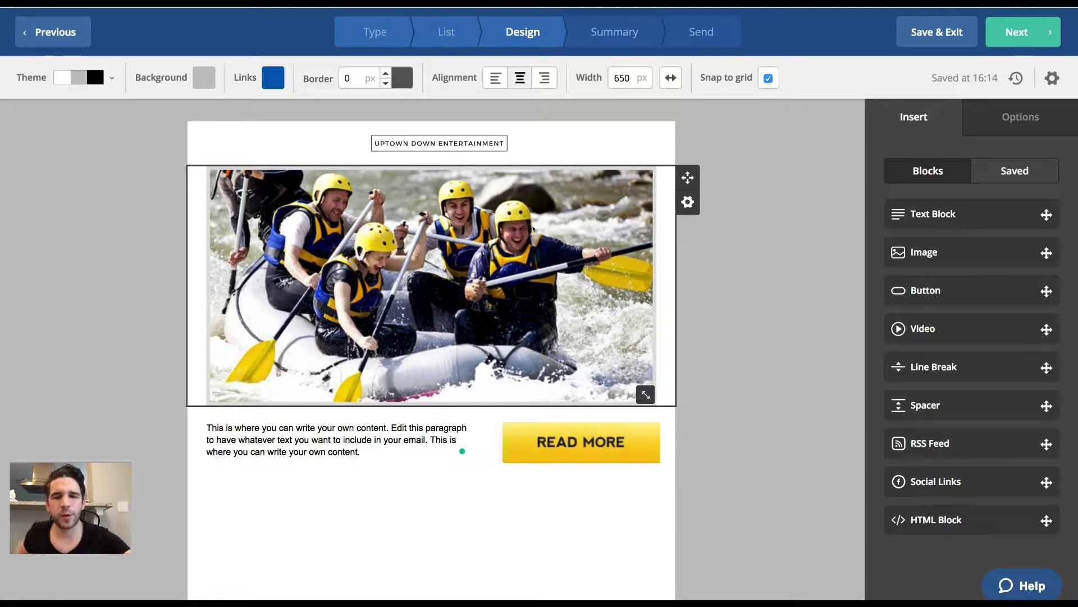
# Open the rafting photo's image library and begin uploading a new image from the Desktop.
pyautogui.click(532, 229)
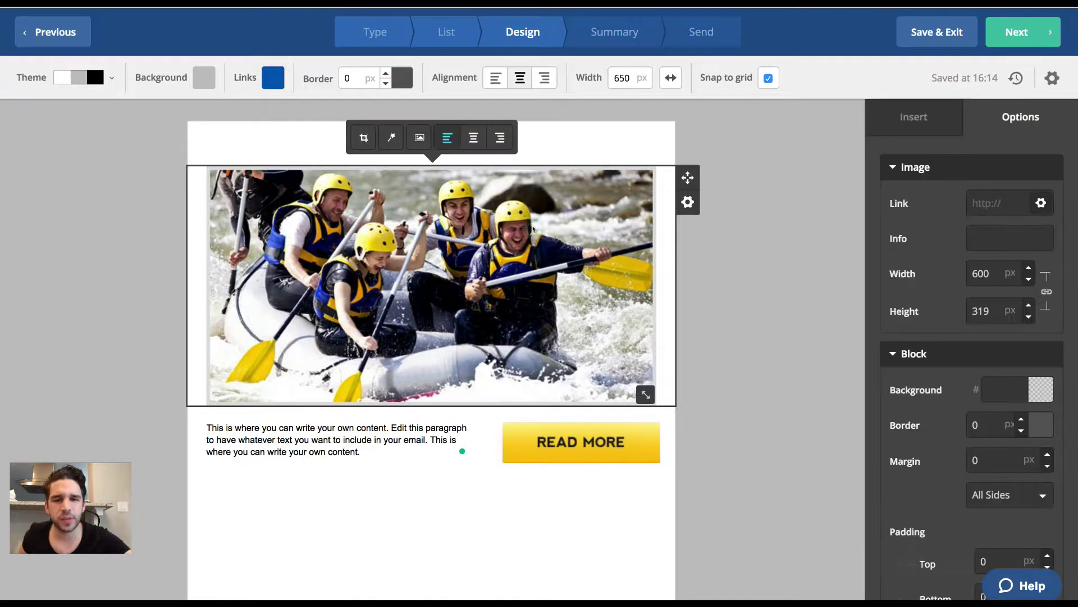
pyautogui.click(418, 138)
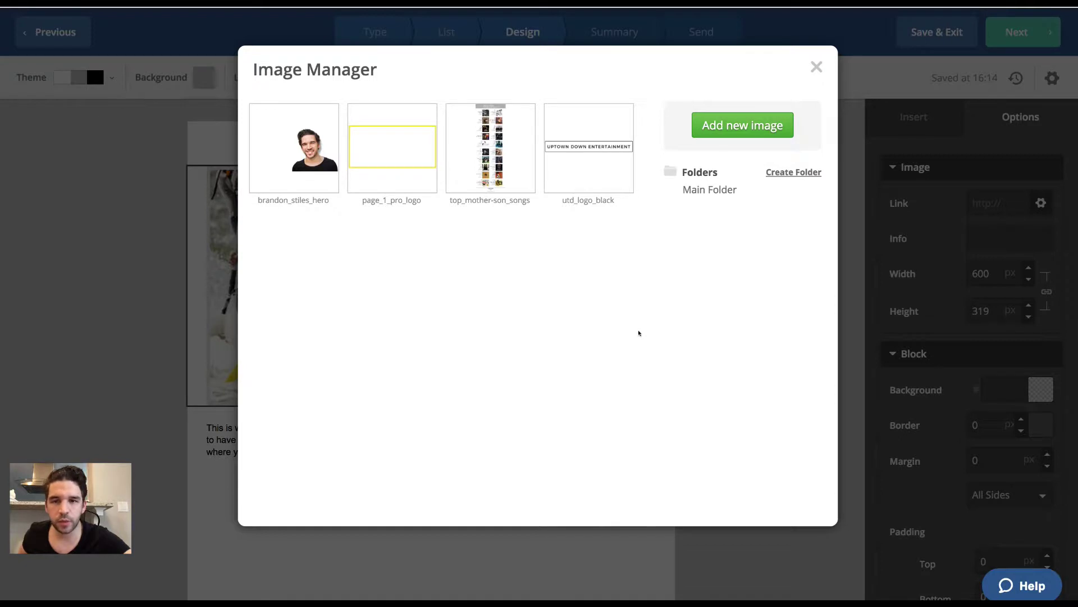
pyautogui.click(753, 126)
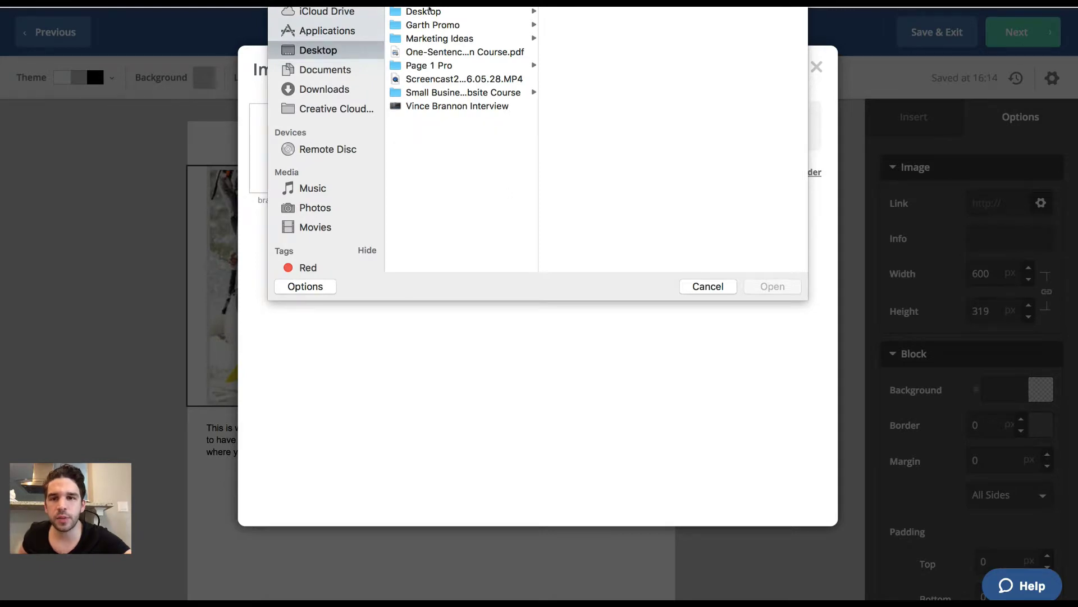
pyautogui.click(466, 11)
pyautogui.scroll(-5, 615, 130)
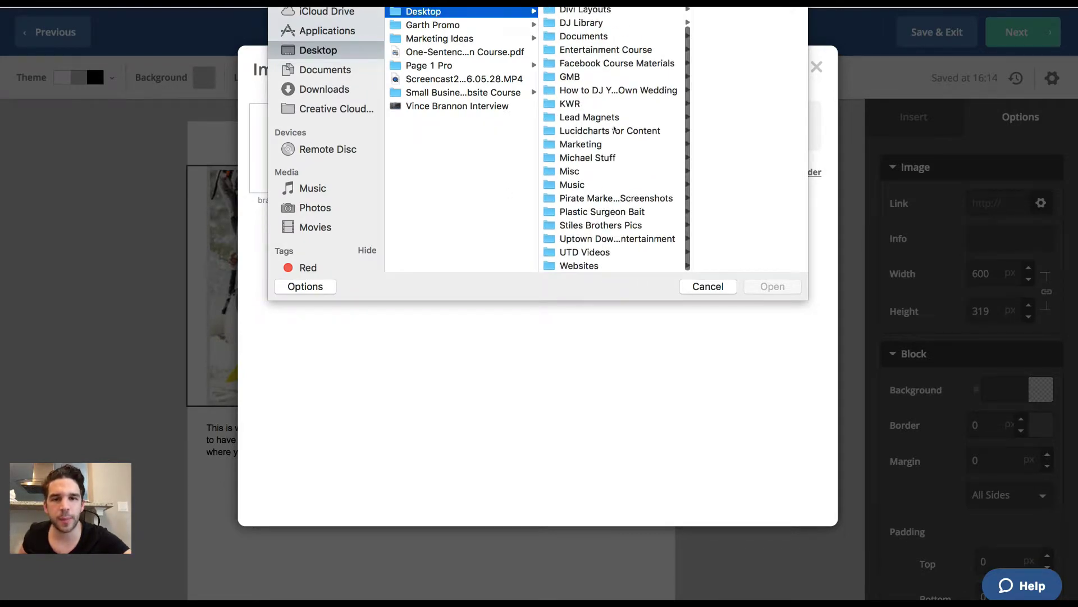
# Upload the wedding party dance photo from Uptown Down Entertainment > wedding photos and insert it.
pyautogui.click(612, 238)
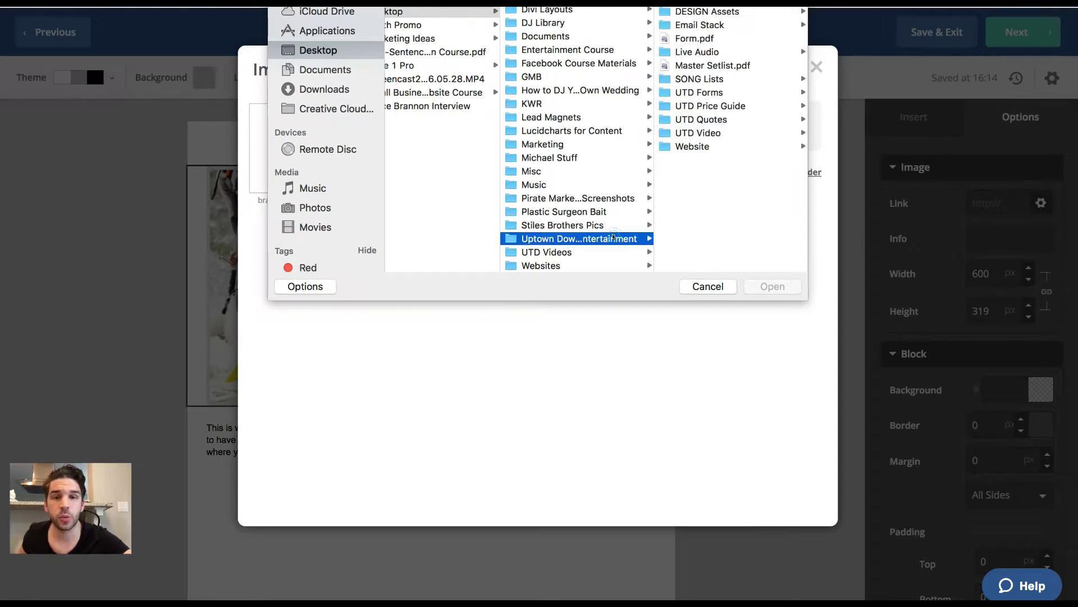
pyautogui.press('Right')
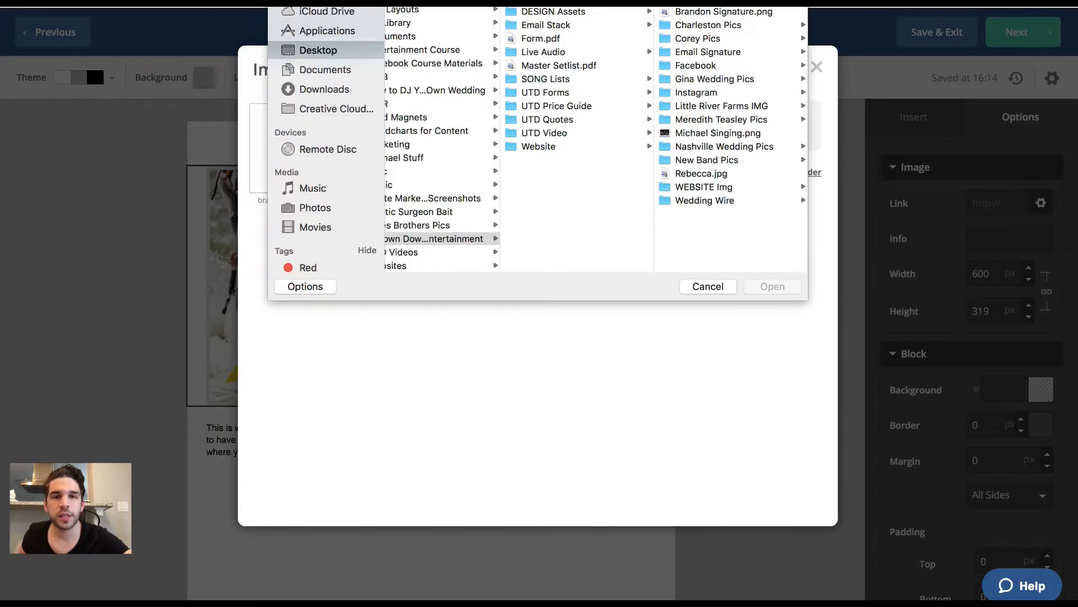
pyautogui.press('Down')
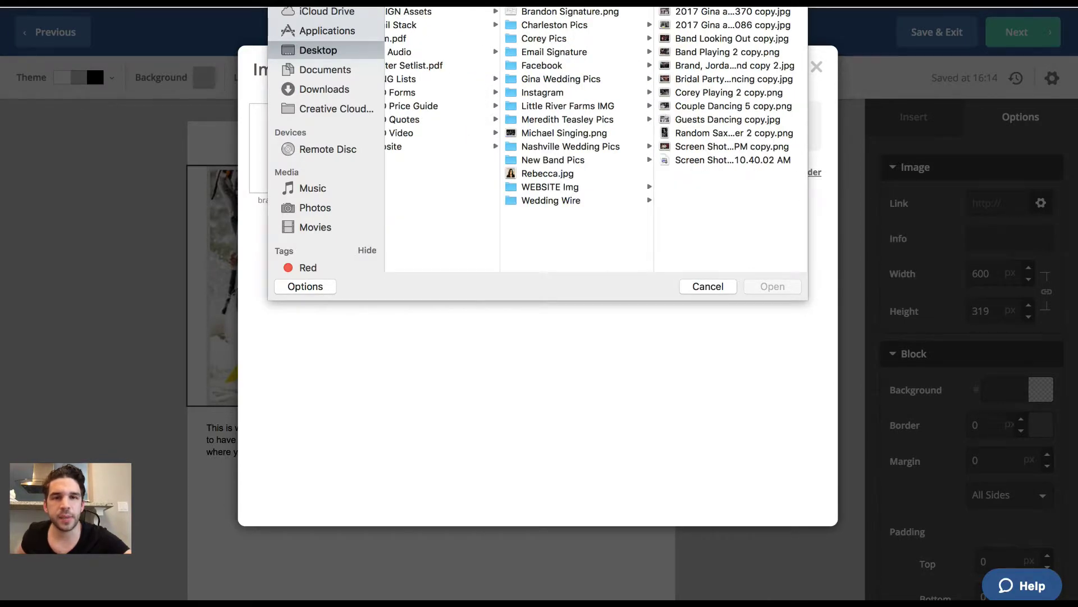
pyautogui.press('Right')
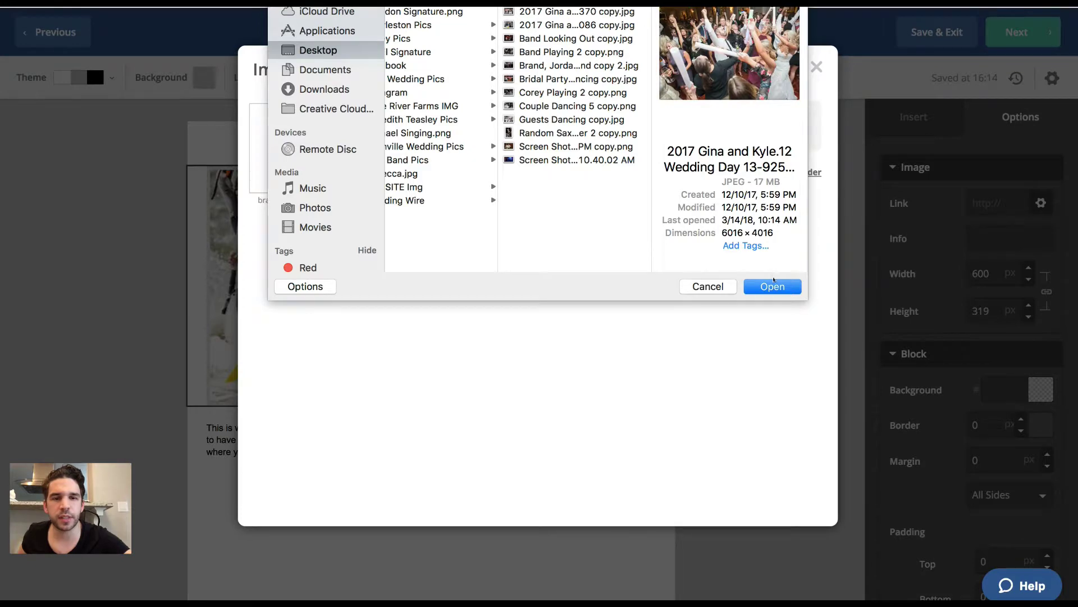
pyautogui.click(773, 285)
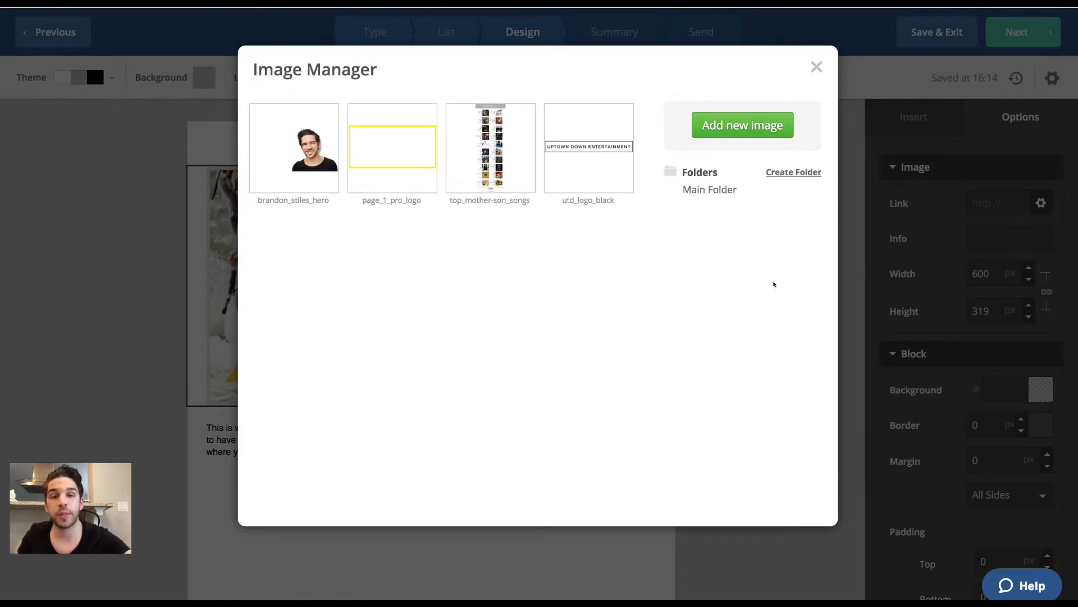
pyautogui.moveTo(295, 139)
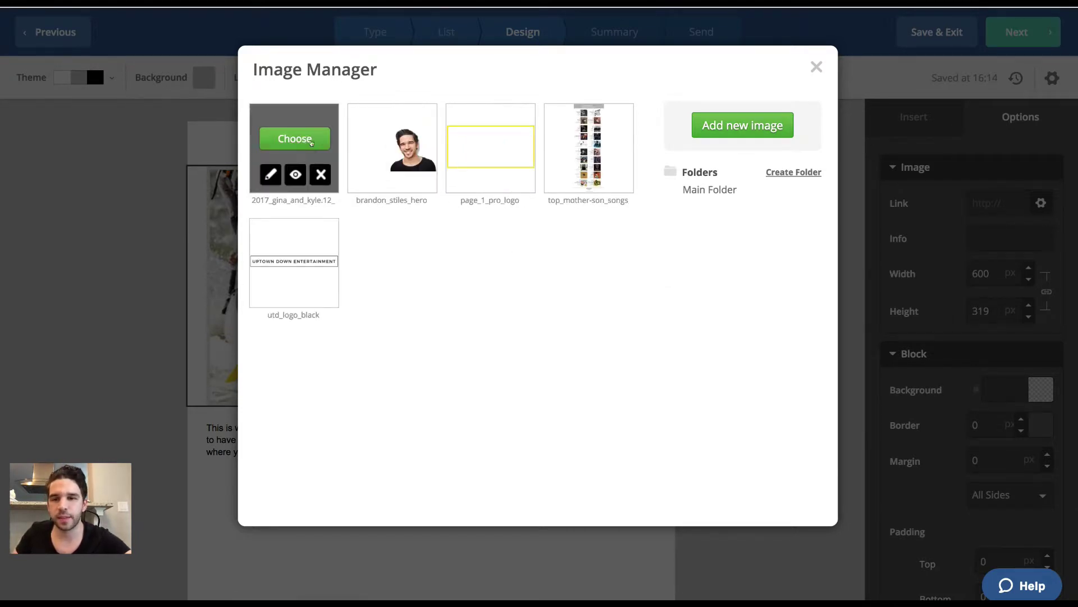
pyautogui.click(296, 139)
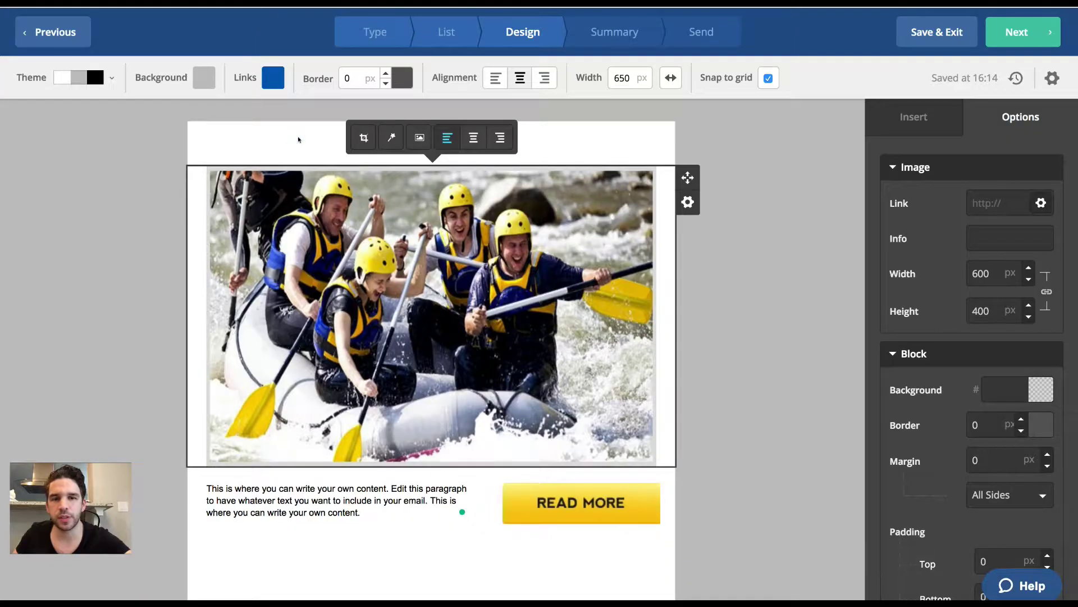
pyautogui.click(805, 342)
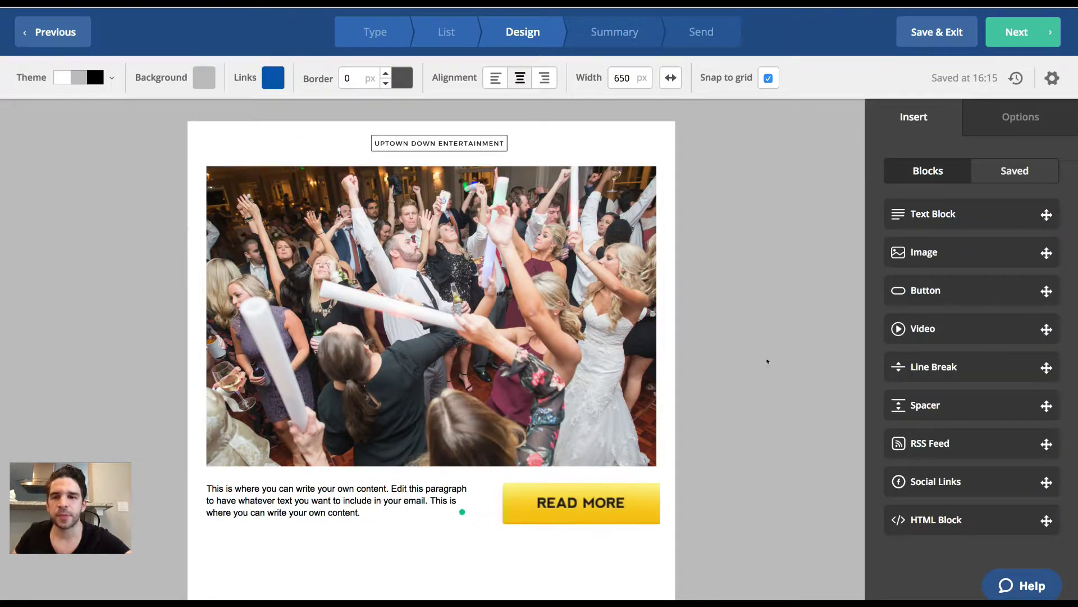
# Resize the party photo by dragging its corner, then reselect it.
pyautogui.click(644, 443)
pyautogui.moveTo(646, 455); pyautogui.dragTo(774, 513)
pyautogui.click(733, 214)
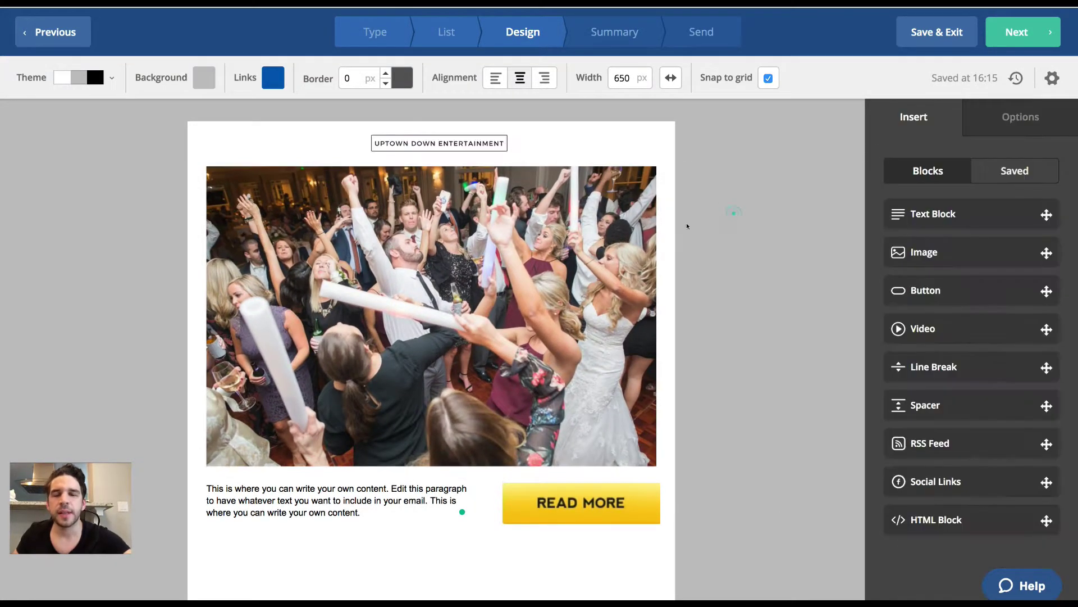
pyautogui.click(454, 265)
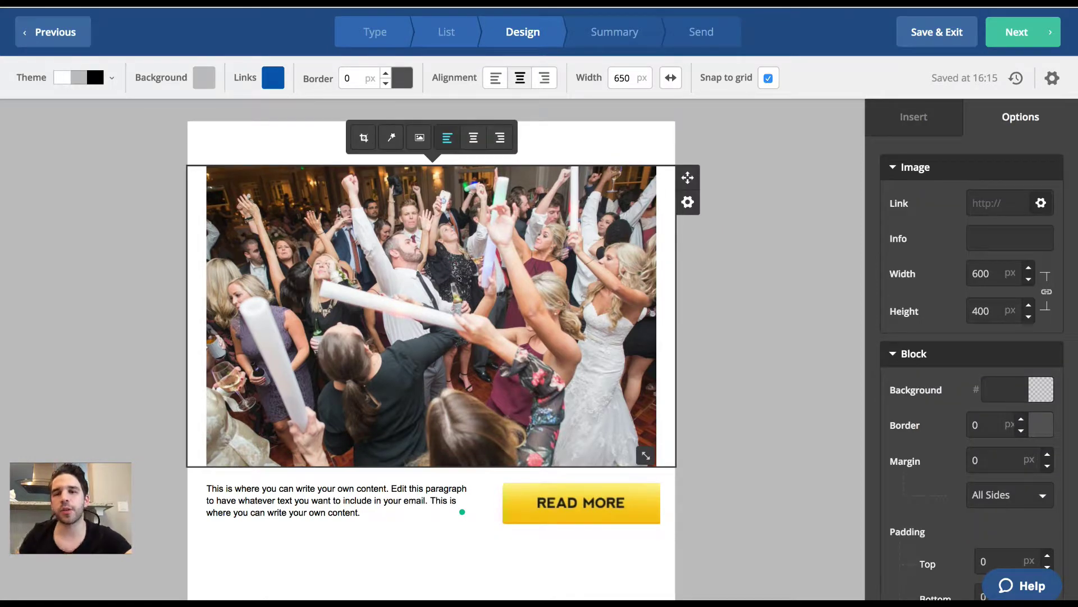
pyautogui.click(428, 488)
pyautogui.click(471, 324)
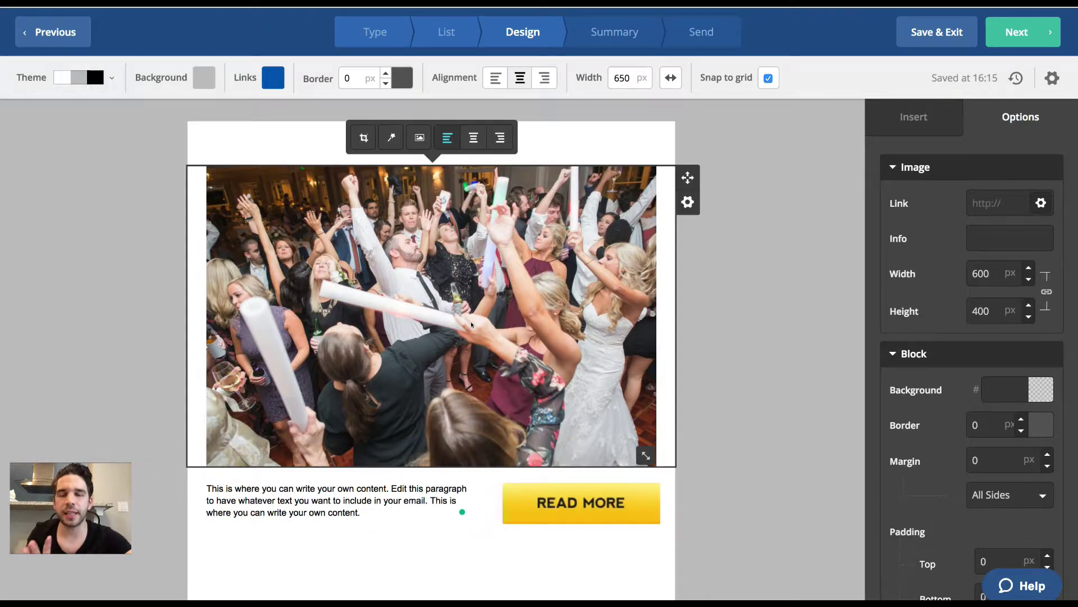
# Drop a Button block below the party photo, then a Social Links block.
pyautogui.click(930, 124)
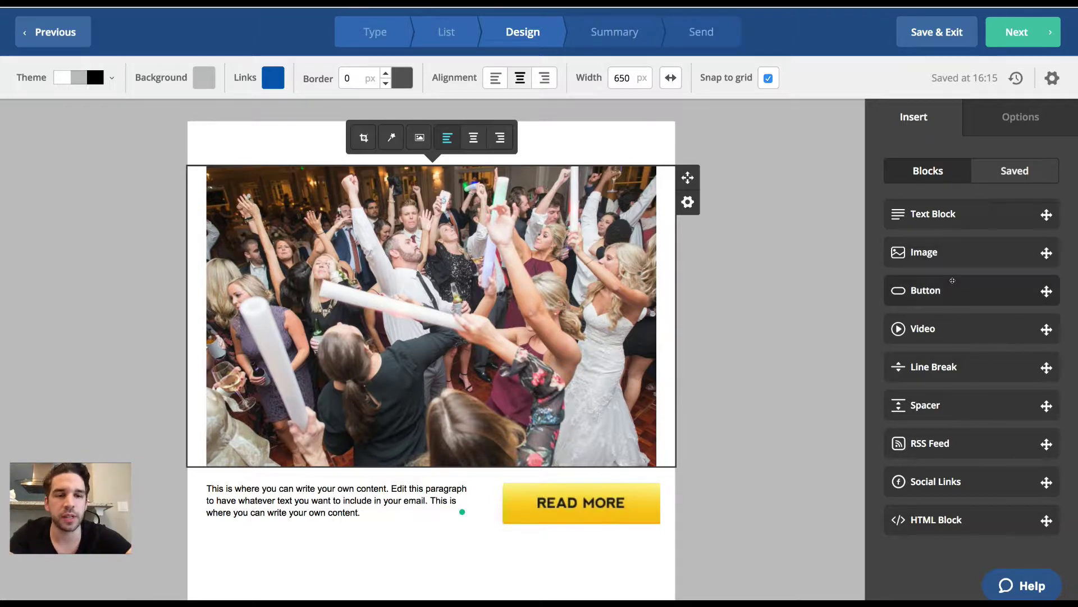
pyautogui.moveTo(953, 281); pyautogui.dragTo(427, 469)
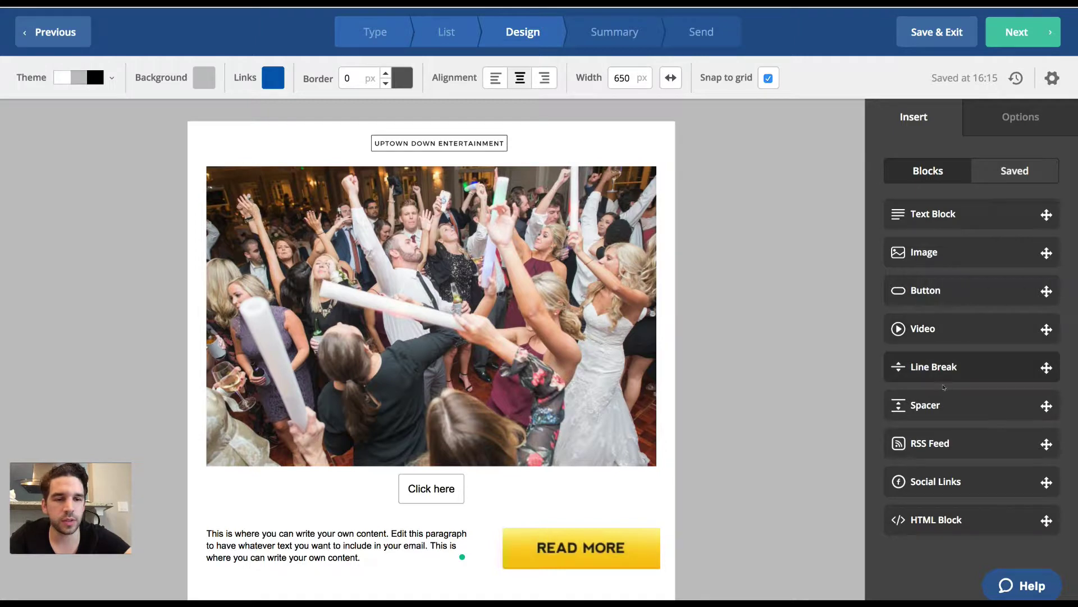
pyautogui.moveTo(935, 469); pyautogui.dragTo(424, 469)
pyautogui.scroll(-5, 520, 376)
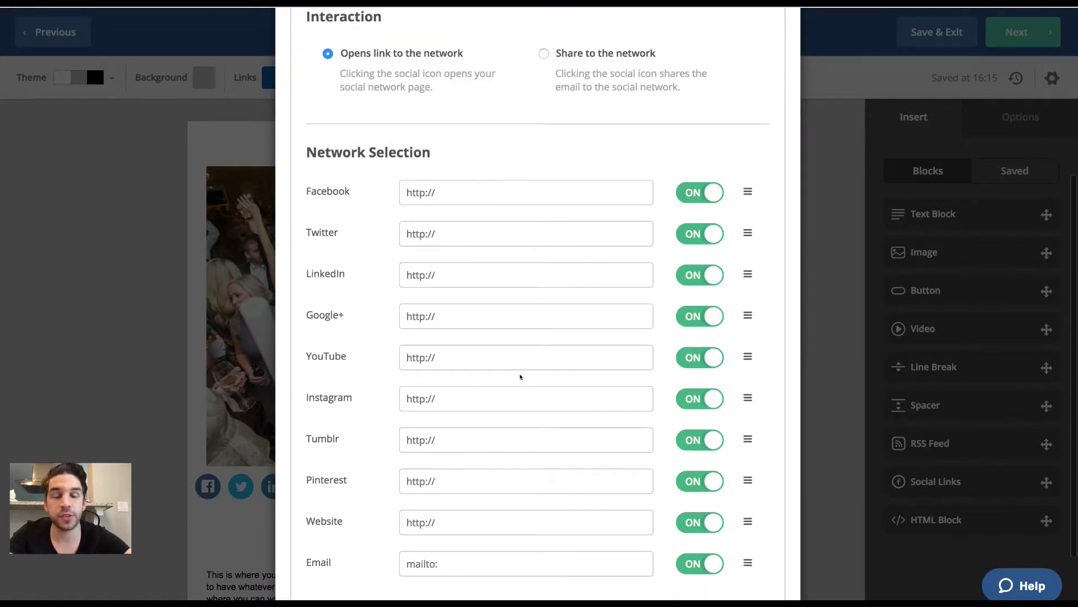
pyautogui.scroll(5, 520, 376)
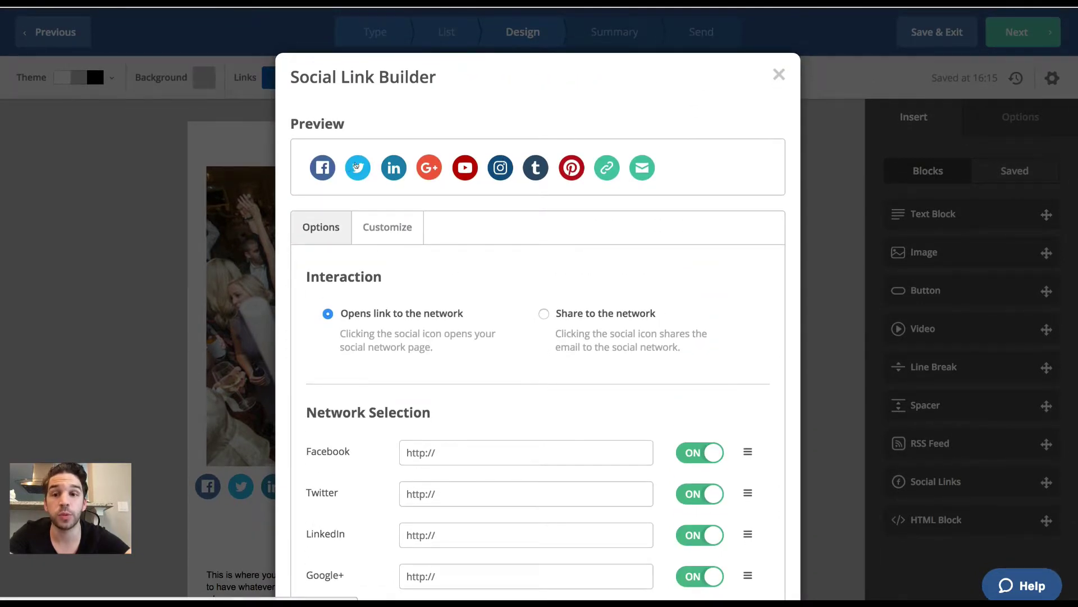
# Delete the Social Links block, keeping only the Click here button.
pyautogui.click(777, 75)
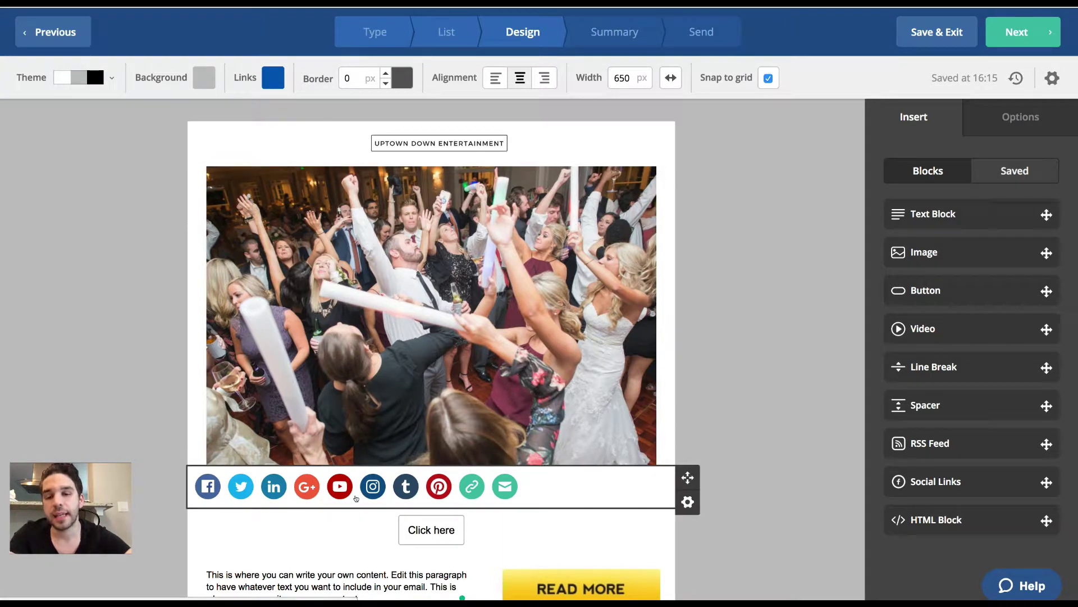
pyautogui.click(686, 502)
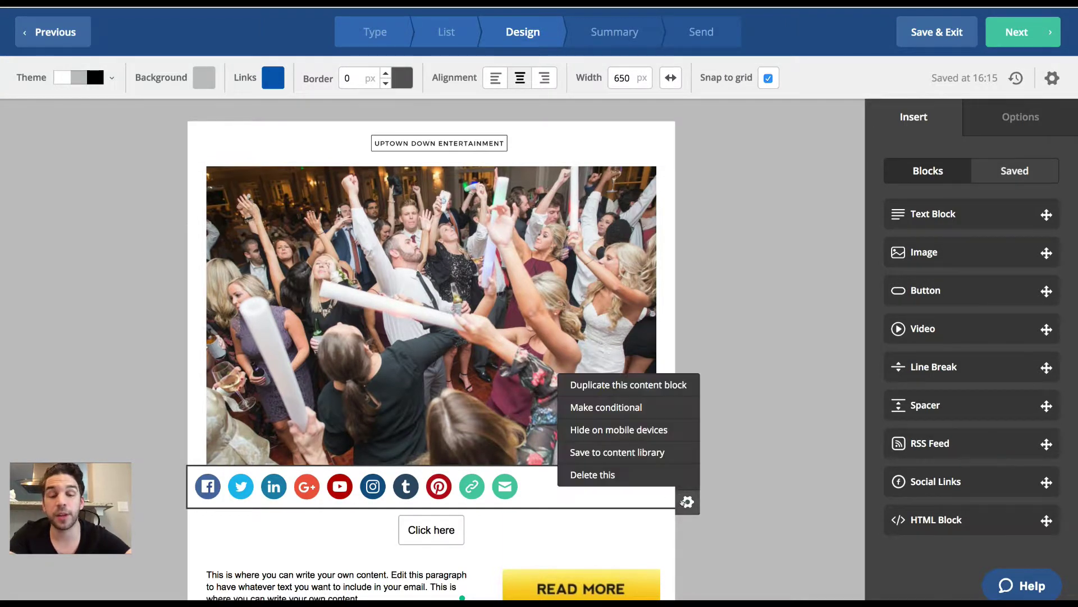
pyautogui.click(668, 477)
pyautogui.click(663, 475)
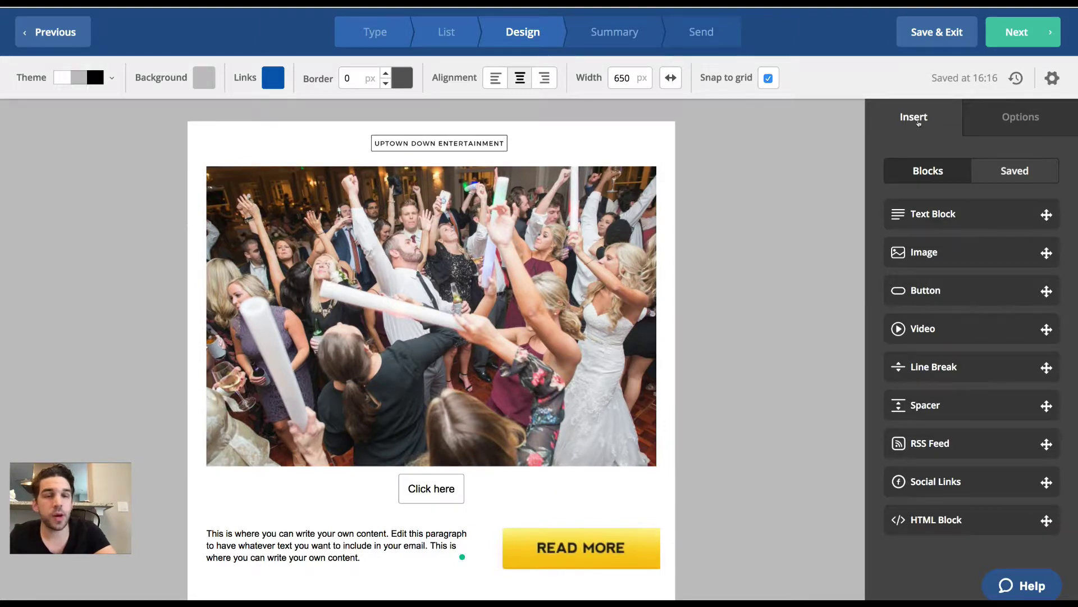
# Adjust the party photo's width in its settings and restore it to 600 by 400 px.
pyautogui.click(1005, 120)
pyautogui.click(518, 289)
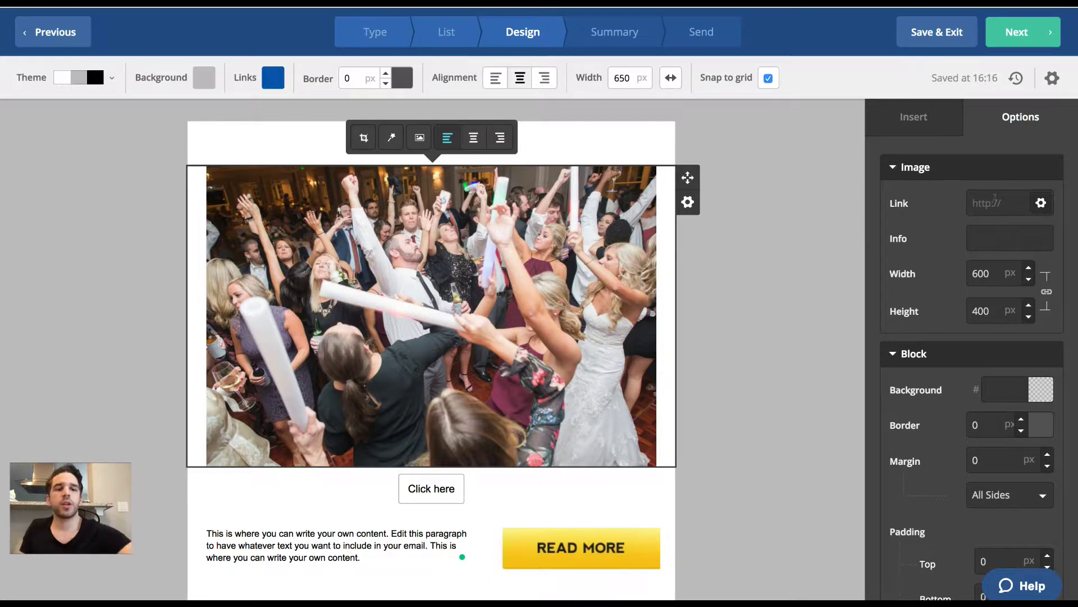
pyautogui.click(1027, 278)
pyautogui.click(1027, 278)
pyautogui.click(1026, 279)
pyautogui.click(1027, 267)
pyautogui.click(1027, 267)
pyautogui.click(1027, 267)
pyautogui.moveTo(643, 453); pyautogui.dragTo(703, 482)
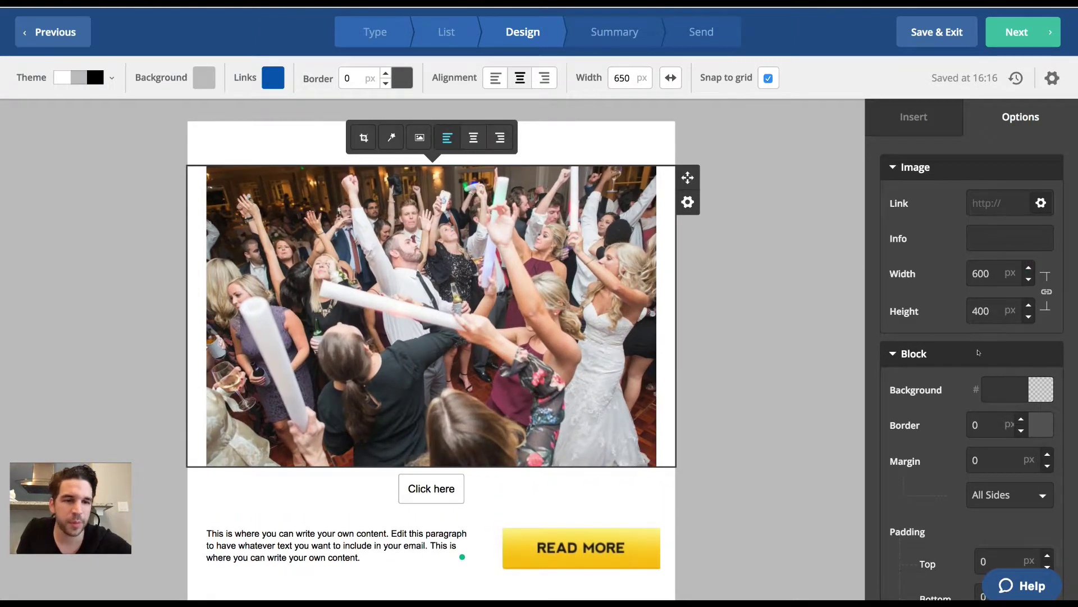
# Try red, pink and green block backgrounds, then leave the photo block transparent.
pyautogui.scroll(-5, 985, 349)
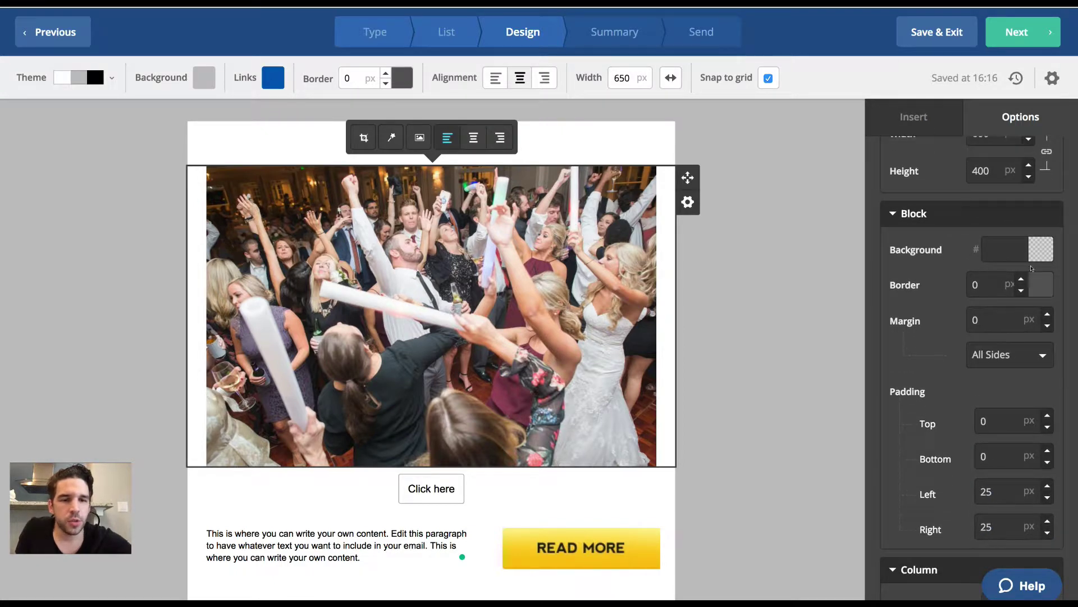
pyautogui.click(1041, 248)
pyautogui.click(1009, 330)
pyautogui.moveTo(1009, 330)
pyautogui.mouseDown()
pyautogui.moveTo(1032, 273)
pyautogui.moveTo(980, 306)
pyautogui.moveTo(941, 294)
pyautogui.moveTo(1000, 336)
pyautogui.mouseUp()
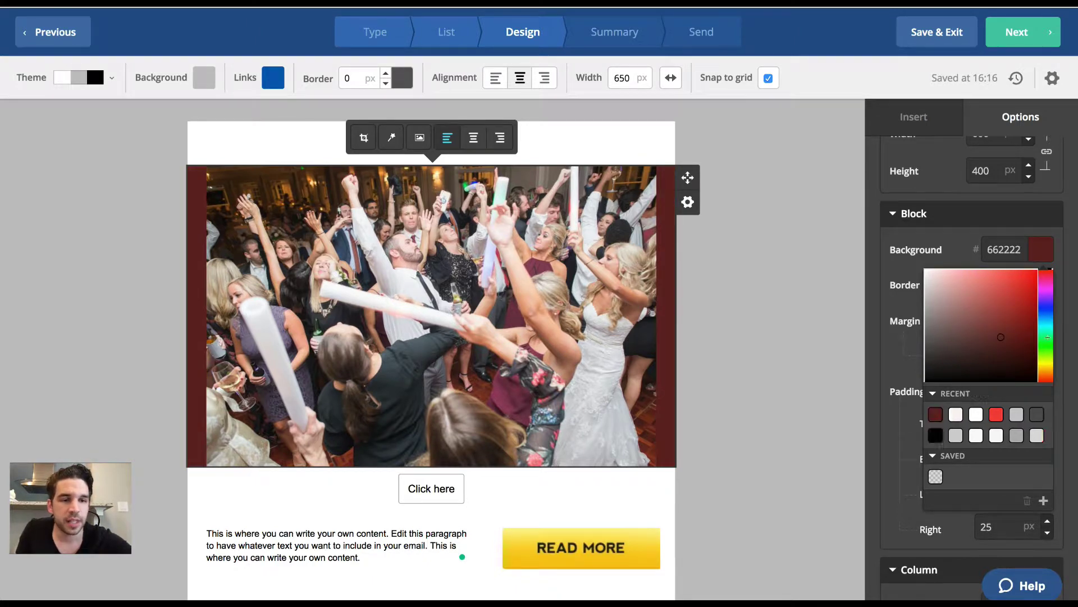
pyautogui.click(1046, 339)
pyautogui.moveTo(987, 301); pyautogui.dragTo(985, 277)
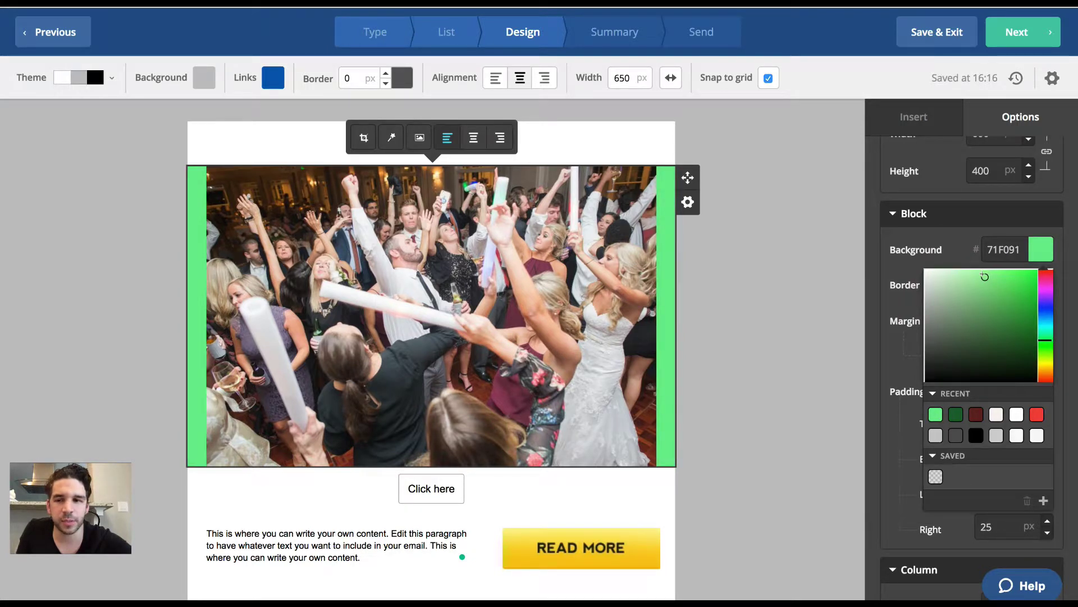
pyautogui.click(935, 477)
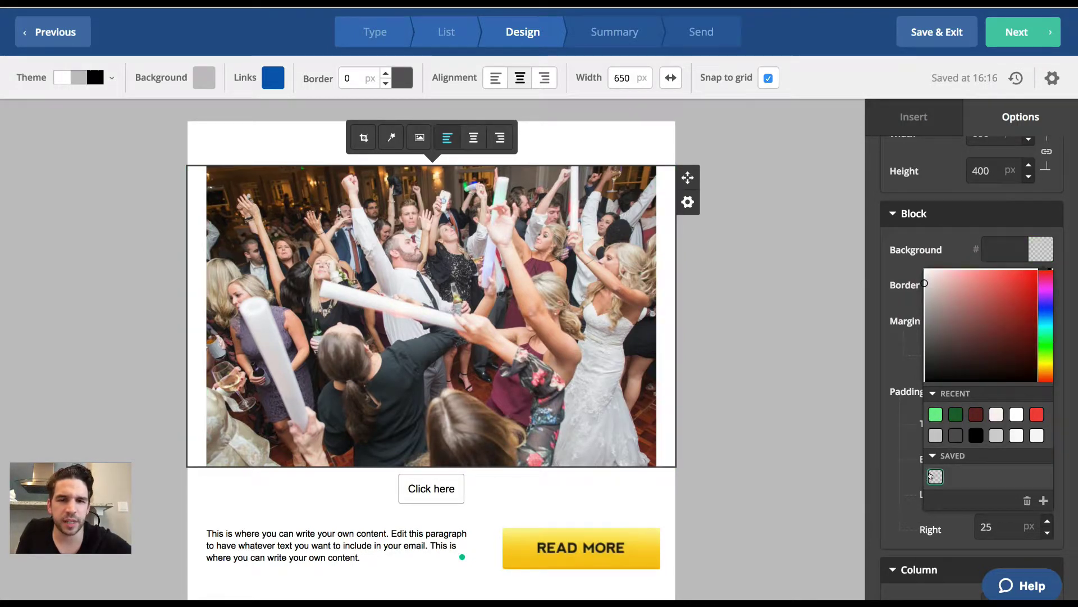
pyautogui.click(888, 419)
# Keep the left padding at 25 and stretch the photo to the full email width.
pyautogui.scroll(-2, 887, 419)
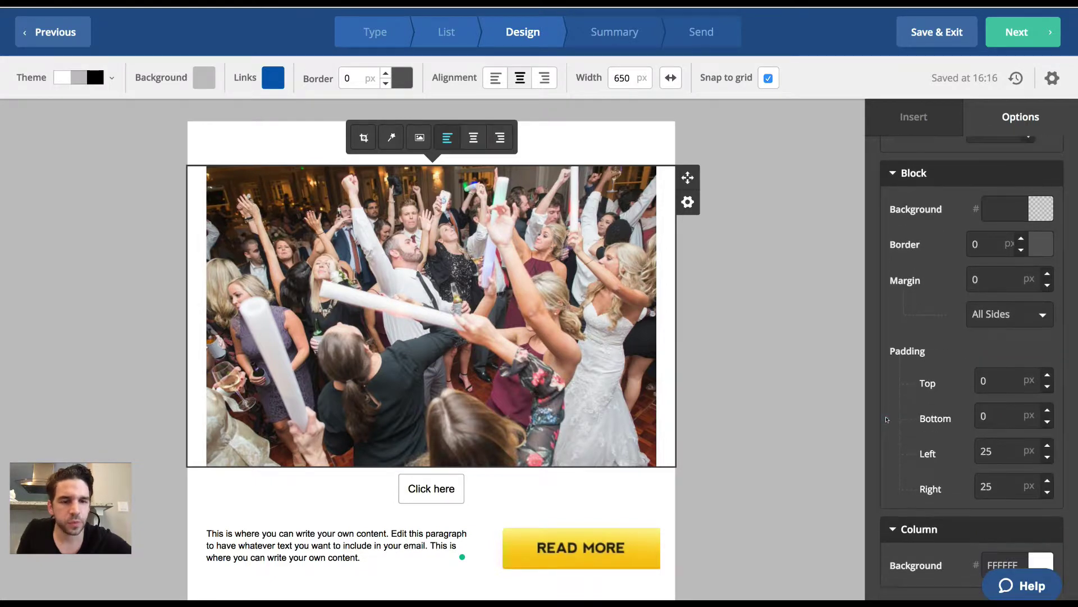
pyautogui.click(984, 449)
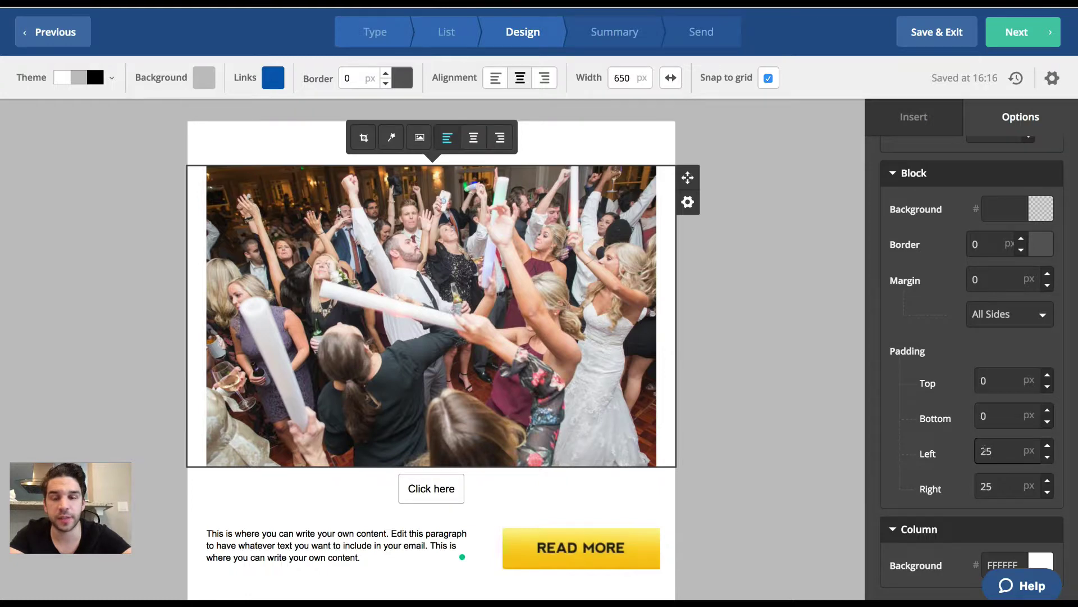
pyautogui.write('0')
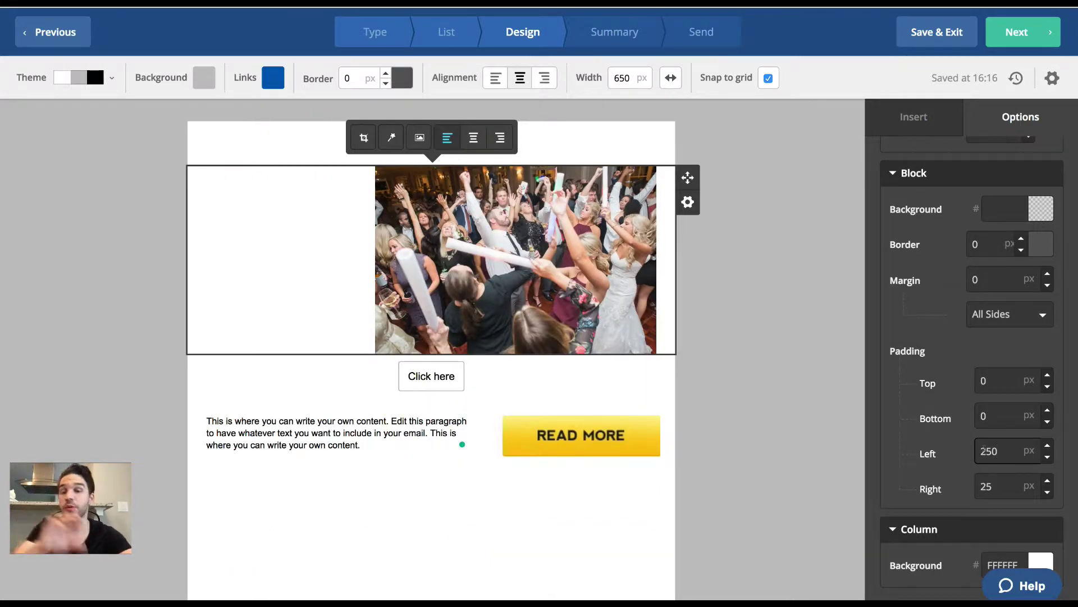
pyautogui.press('BackSpace')
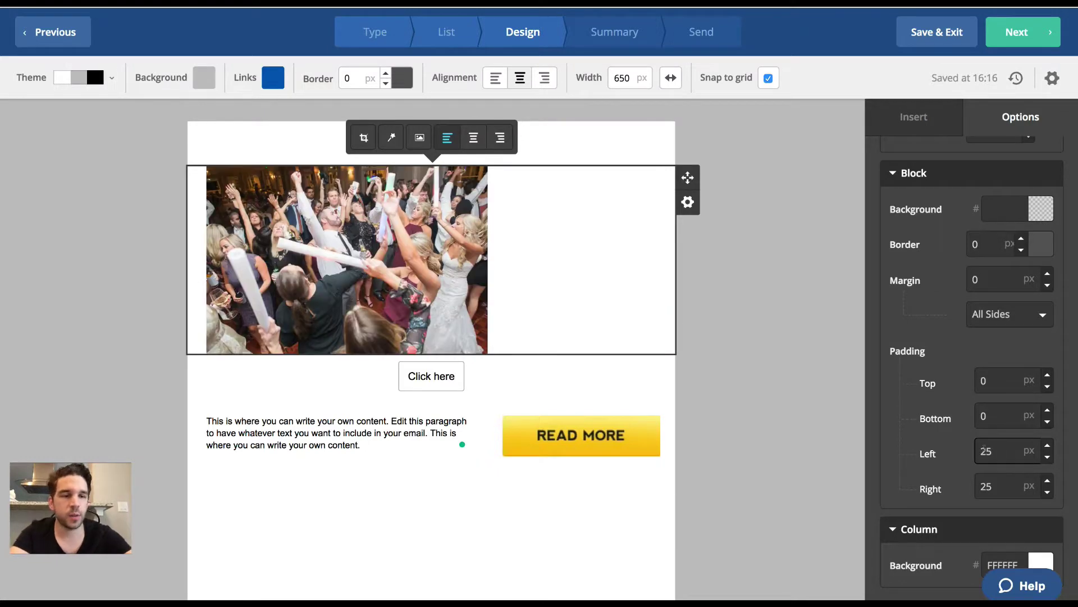
pyautogui.scroll(-2, 1014, 438)
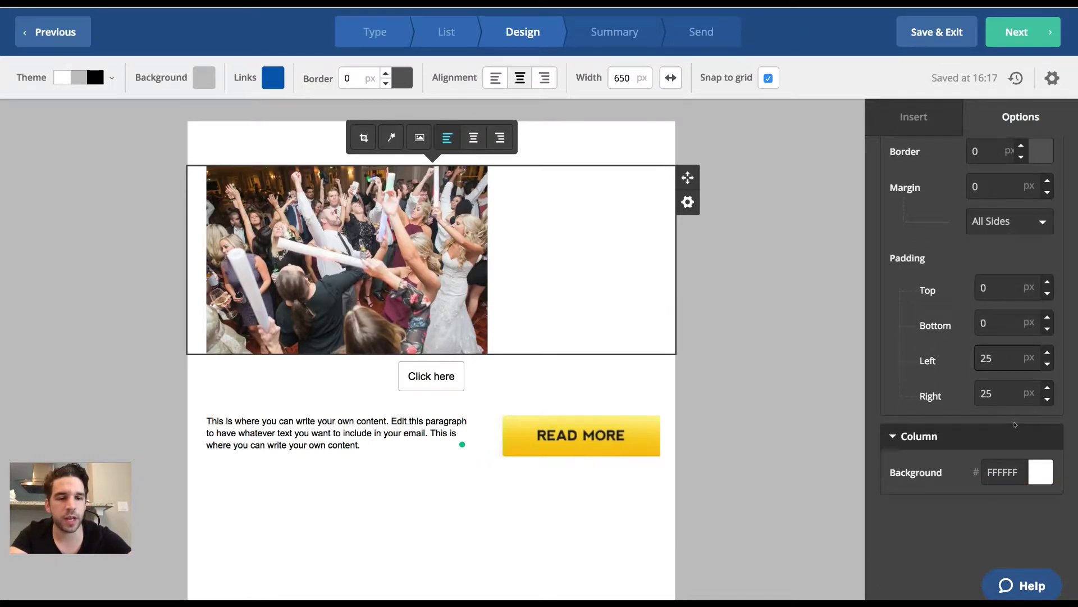
pyautogui.scroll(4, 1015, 425)
pyautogui.scroll(1, 1015, 425)
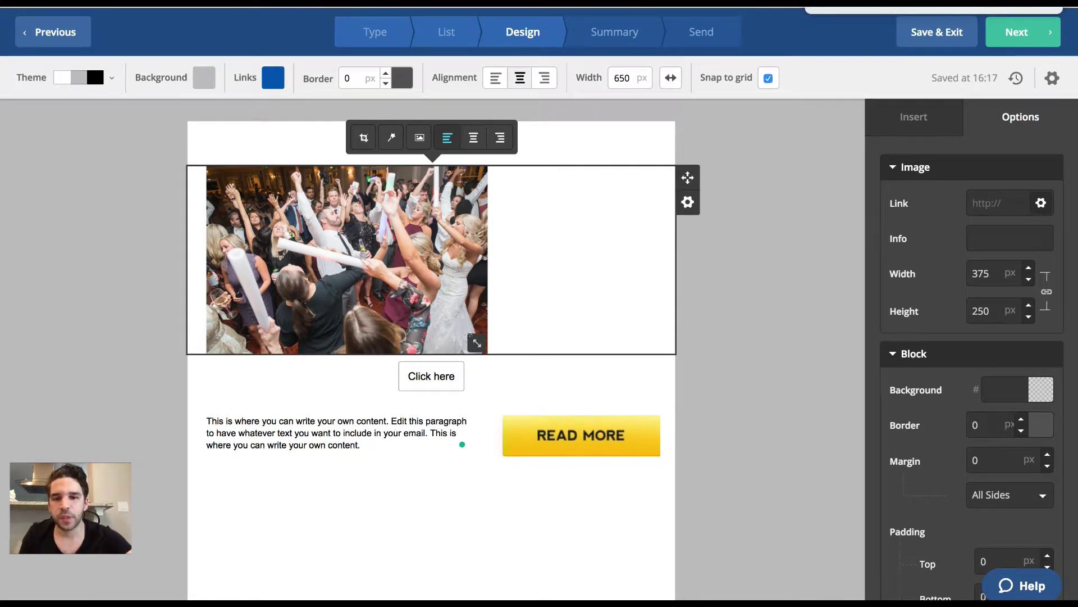
pyautogui.moveTo(475, 339); pyautogui.dragTo(716, 480)
pyautogui.scroll(-3, 716, 479)
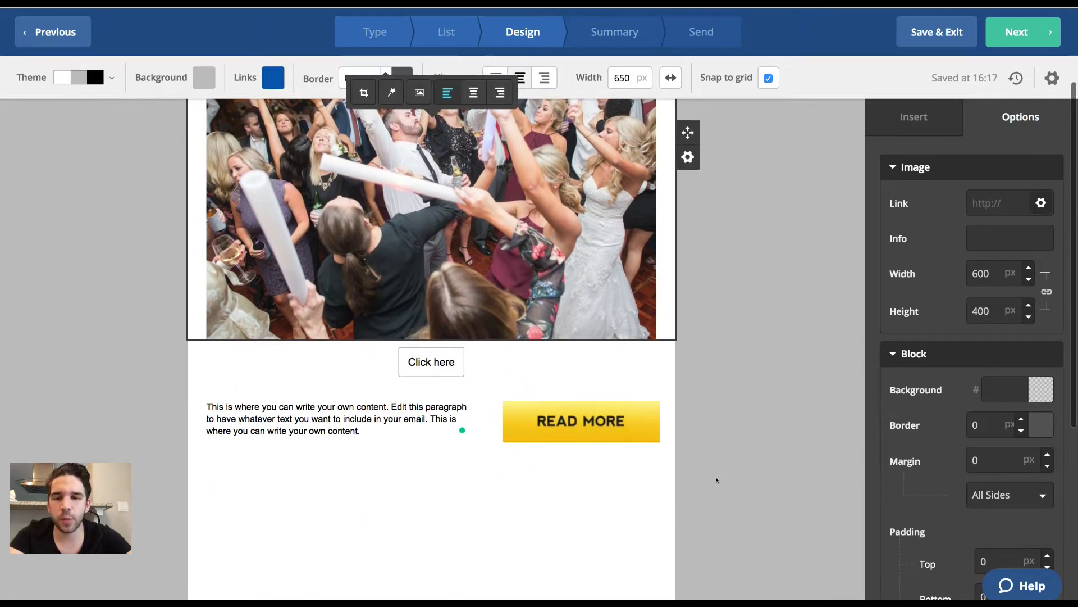
# Drag the sample paragraph under the photo and delete the READ MORE image block.
pyautogui.click(295, 418)
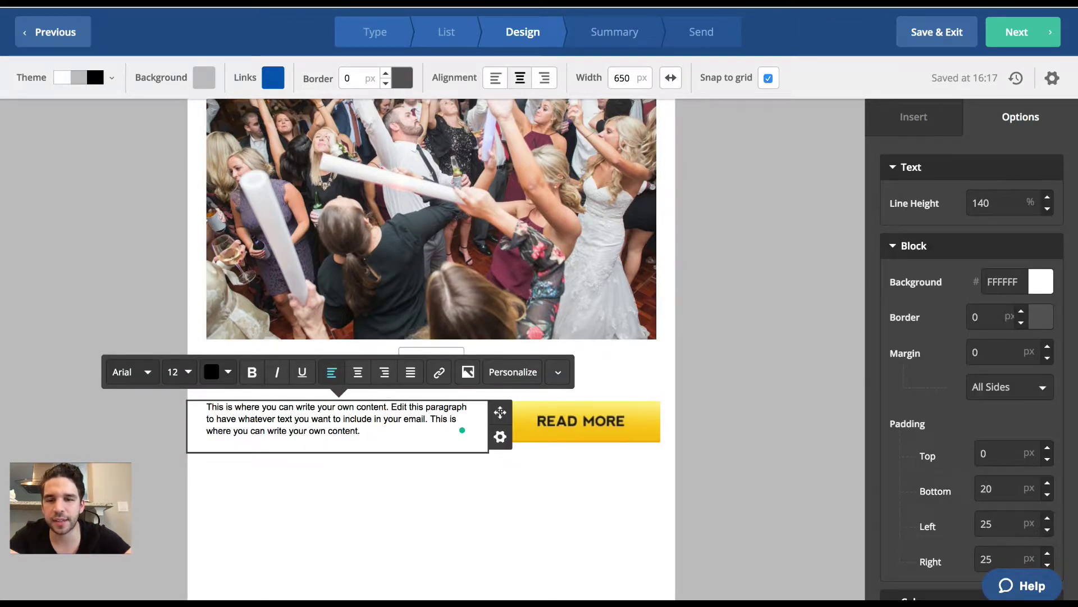
pyautogui.moveTo(500, 412); pyautogui.dragTo(502, 346)
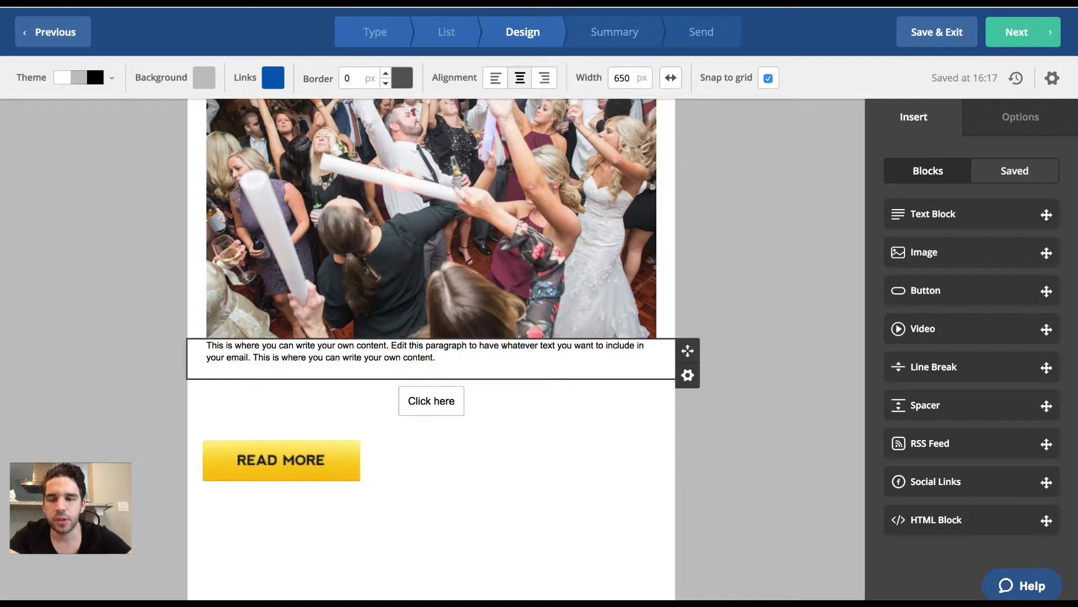
pyautogui.click(290, 455)
pyautogui.click(688, 475)
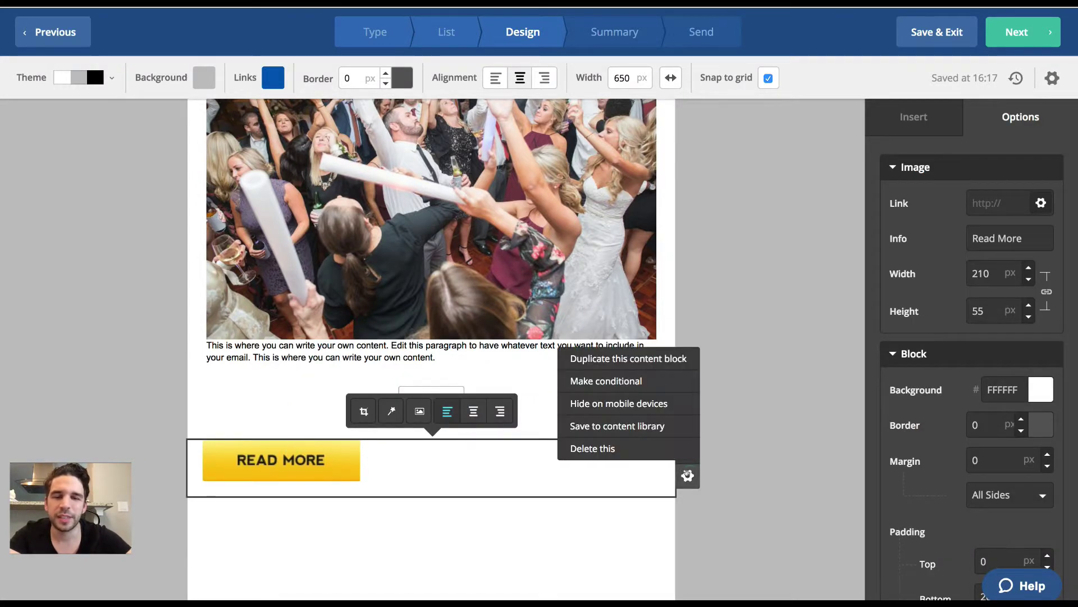
pyautogui.click(639, 448)
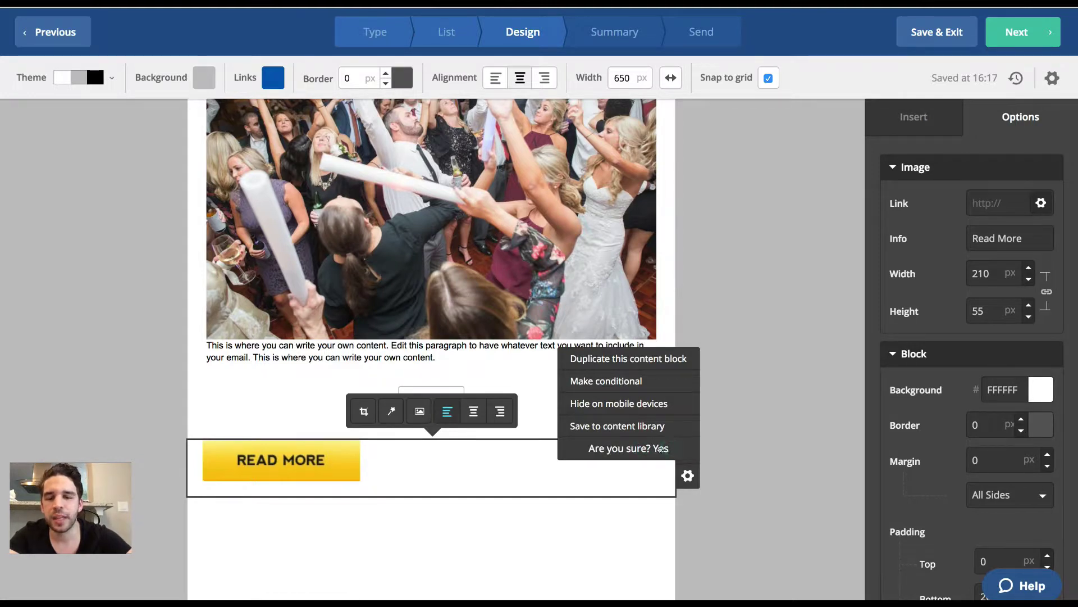
pyautogui.click(661, 448)
pyautogui.doubleClick(326, 345)
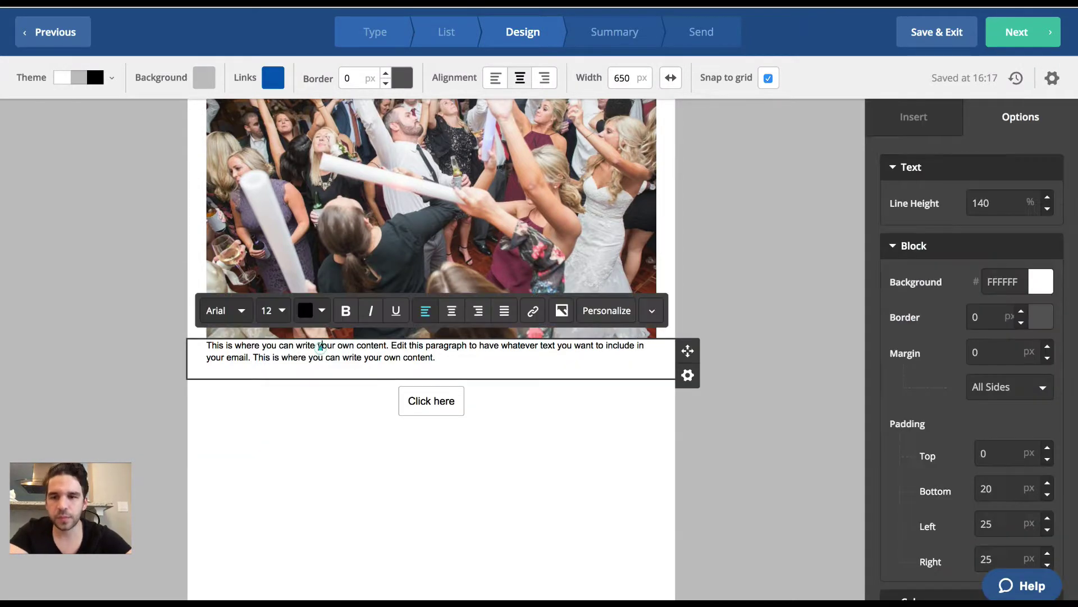
# Replace the paragraph with "Hey! Come out to our event, it's going to a blast!" and "Click the button below to buy your tickets.".
pyautogui.click(317, 388)
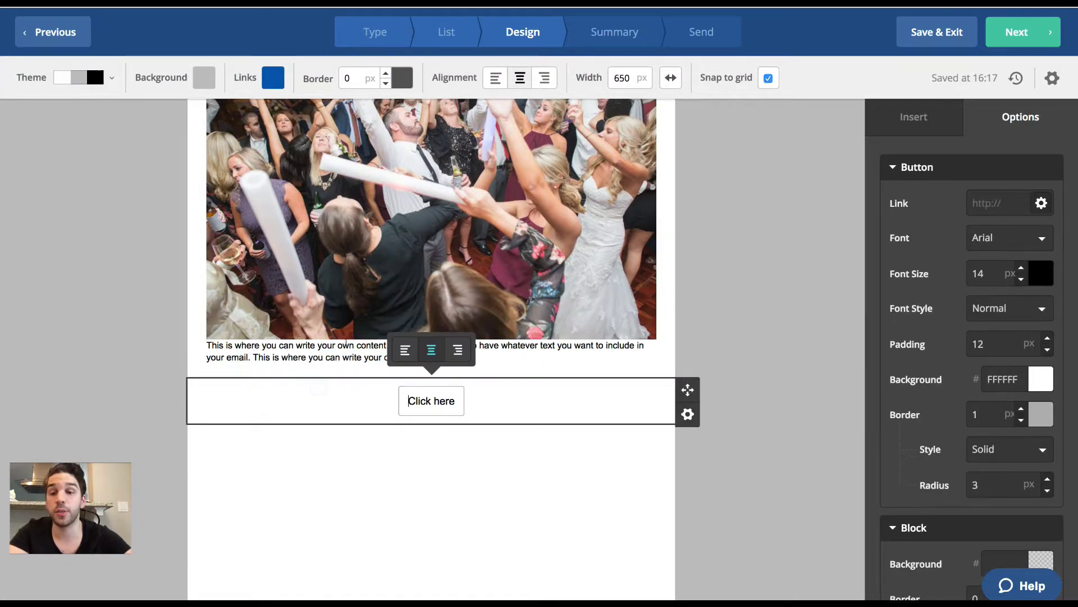
pyautogui.click(349, 345)
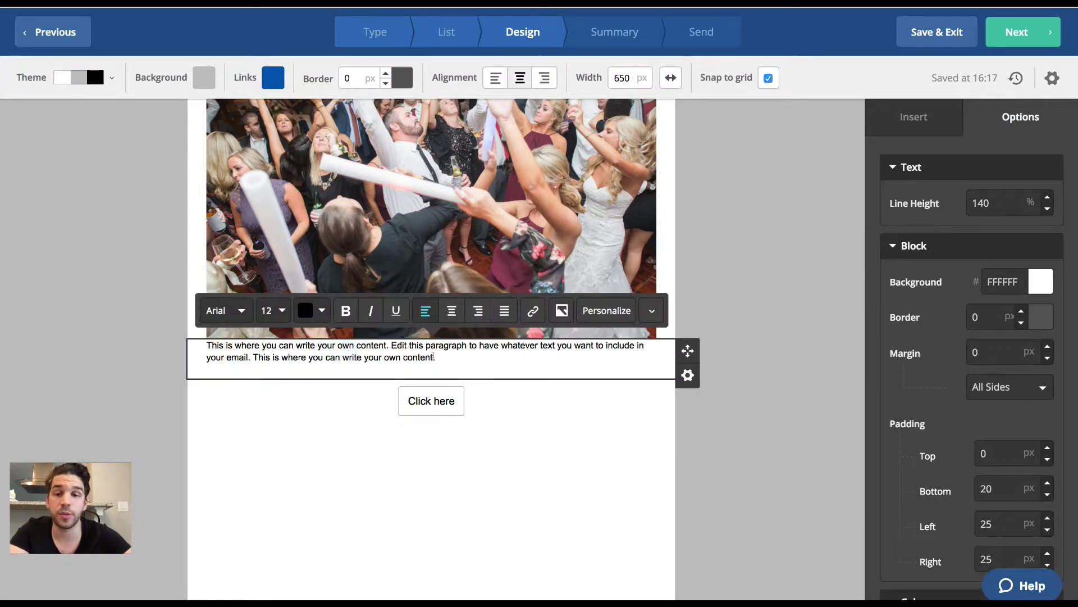
pyautogui.moveTo(436, 358); pyautogui.dragTo(190, 342)
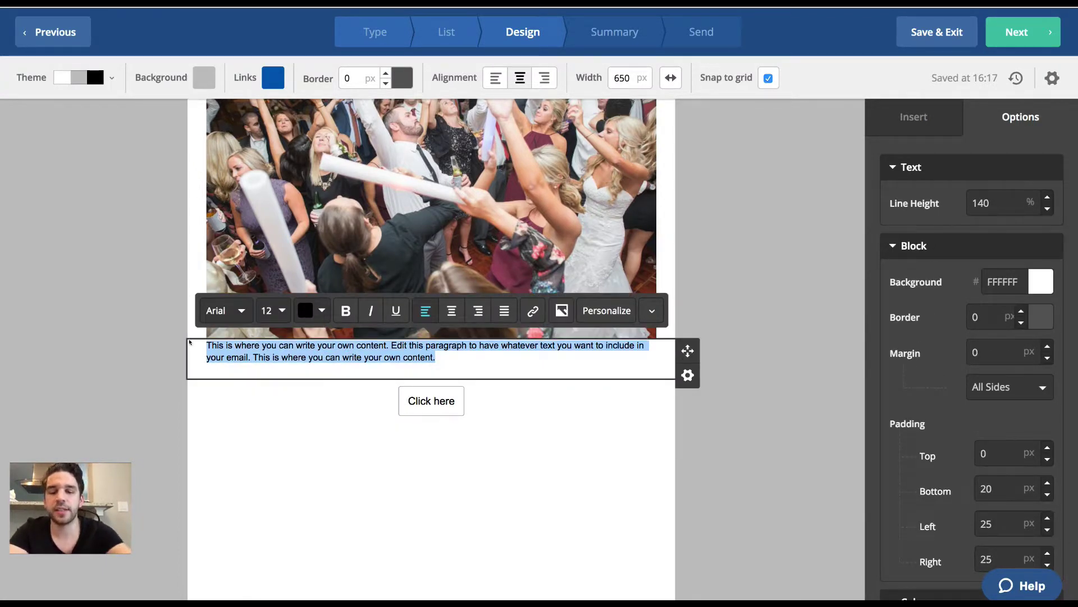
pyautogui.write('Hey! COme out')
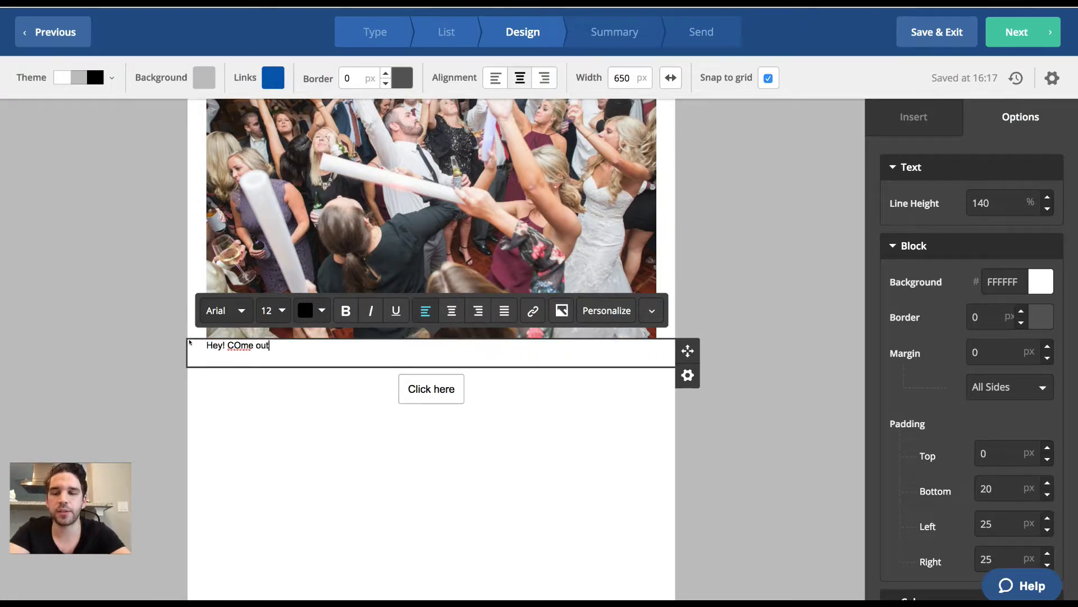
pyautogui.hotkey('alt', 'shift', 'Left')
pyautogui.hotkey('alt', 'shift', 'Left')
pyautogui.write('Come out ')
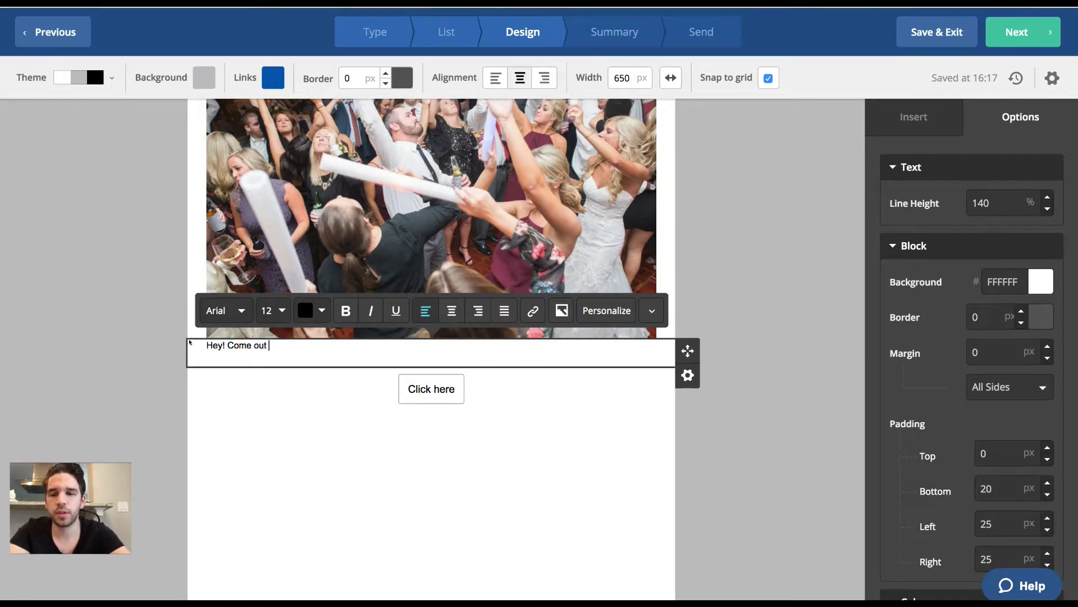
pyautogui.write("to our event, it's going to be")
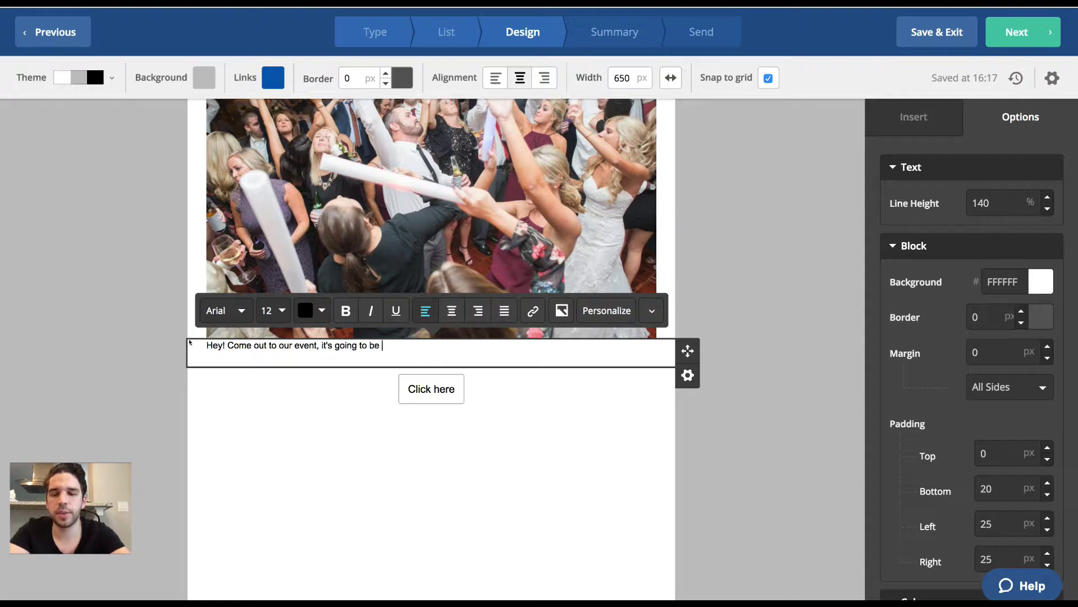
pyautogui.write('a blast!')
pyautogui.press('Return')
pyautogui.write('Click th')
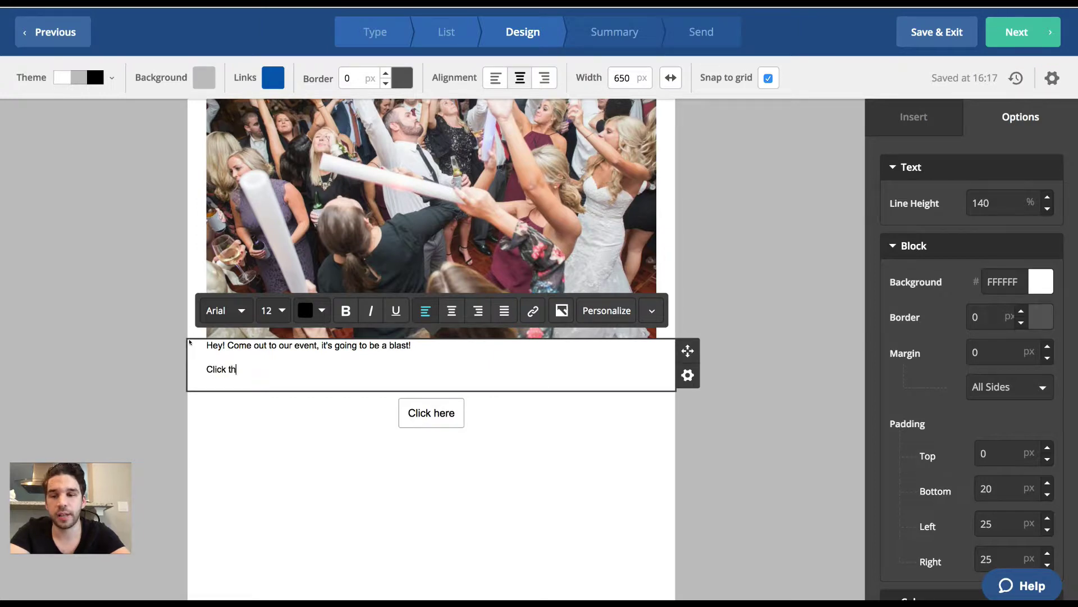
pyautogui.write('e button below ')
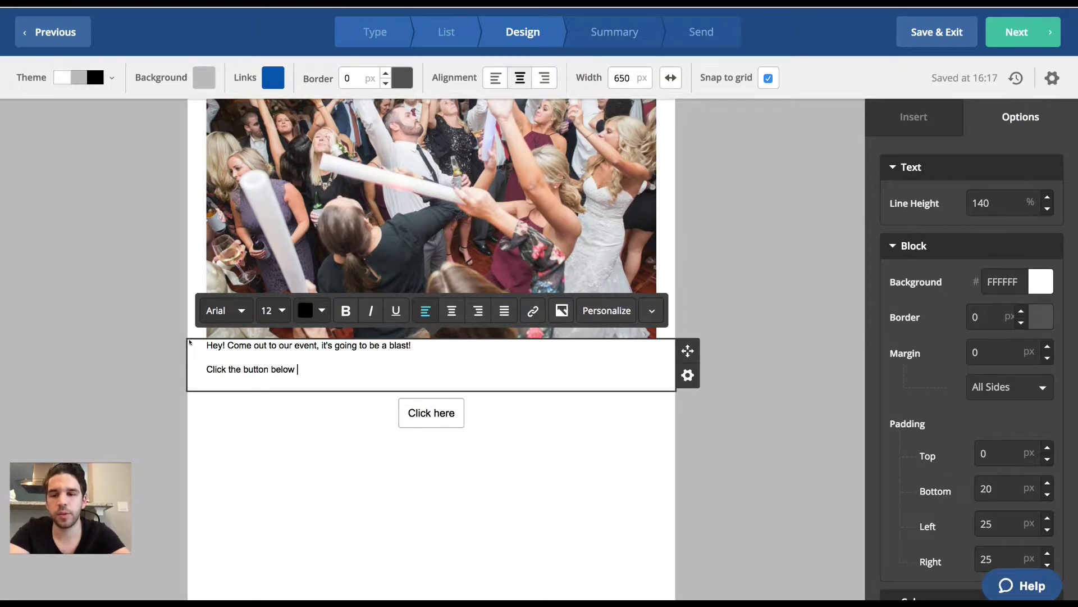
pyautogui.write('to buy y')
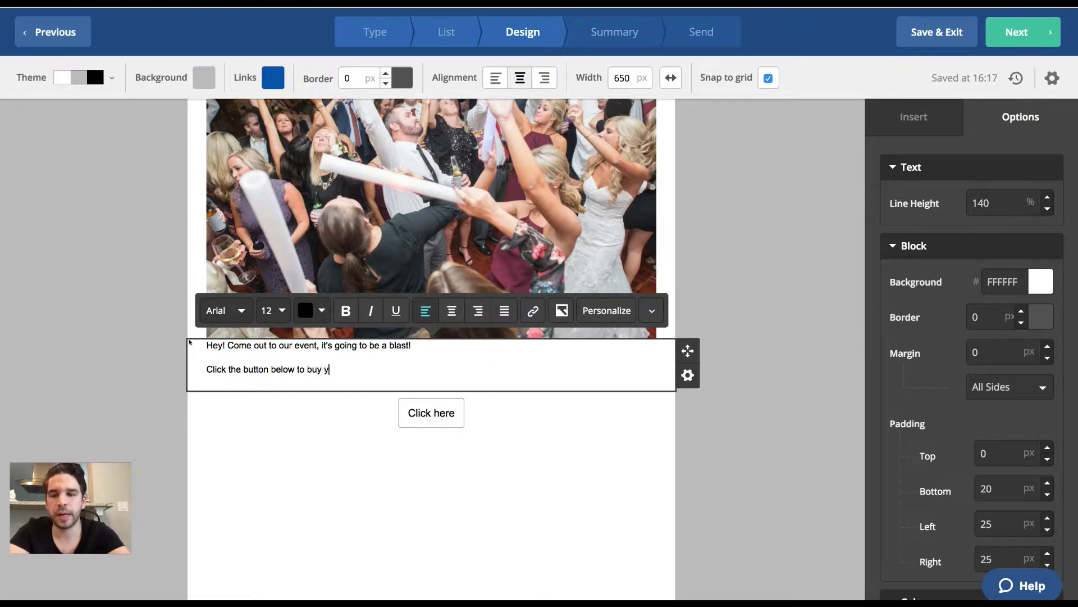
pyautogui.write('our tickets.')
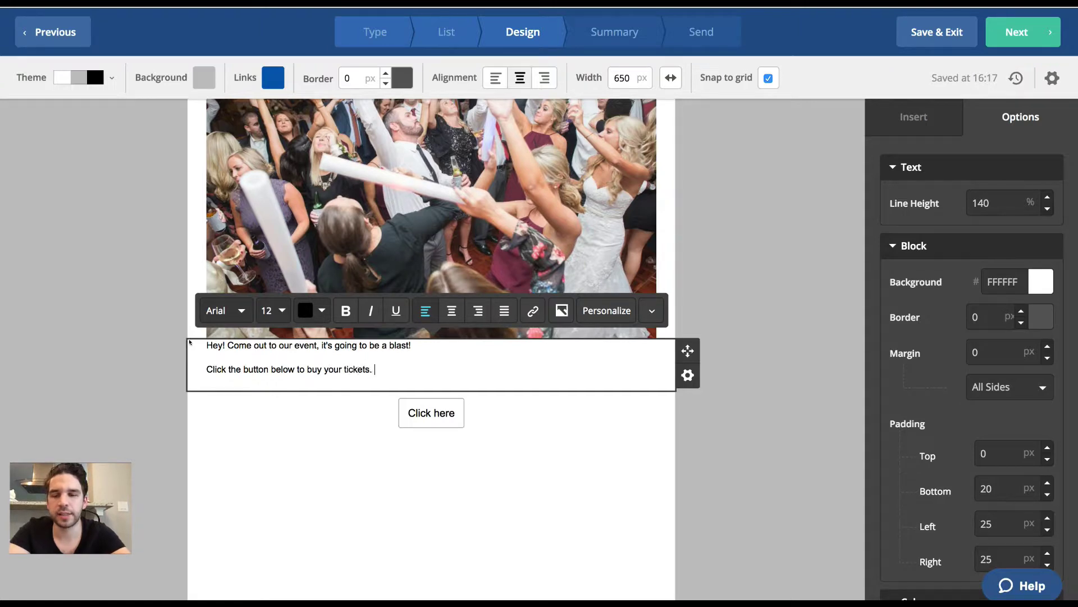
pyautogui.press('Return')
pyautogui.press('Return')
pyautogui.press('BackSpace')
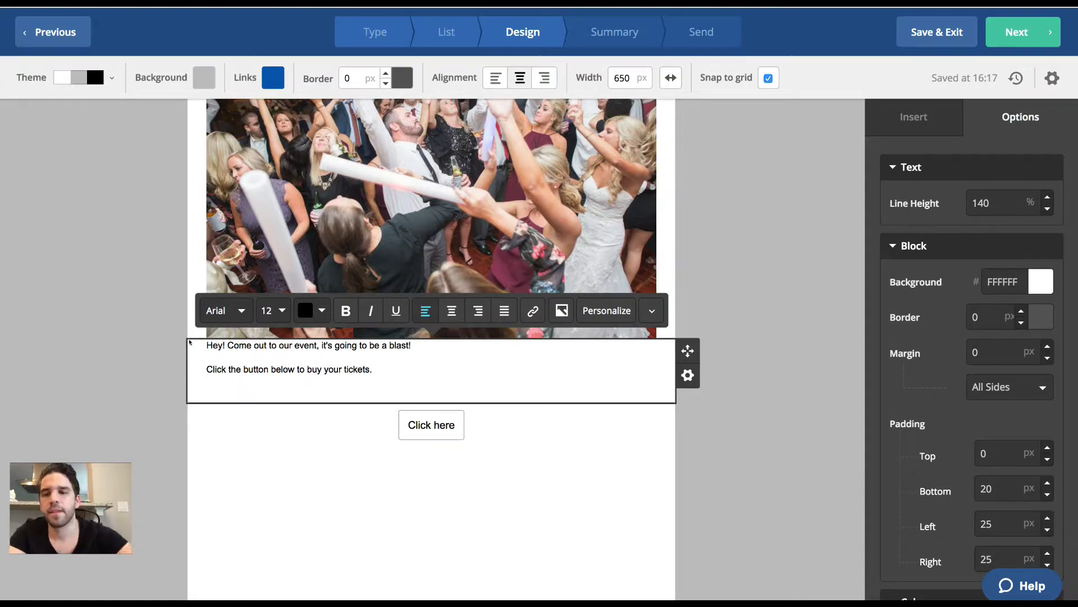
# Set the invitation text's font size to 20 px.
pyautogui.scroll(3, 189, 342)
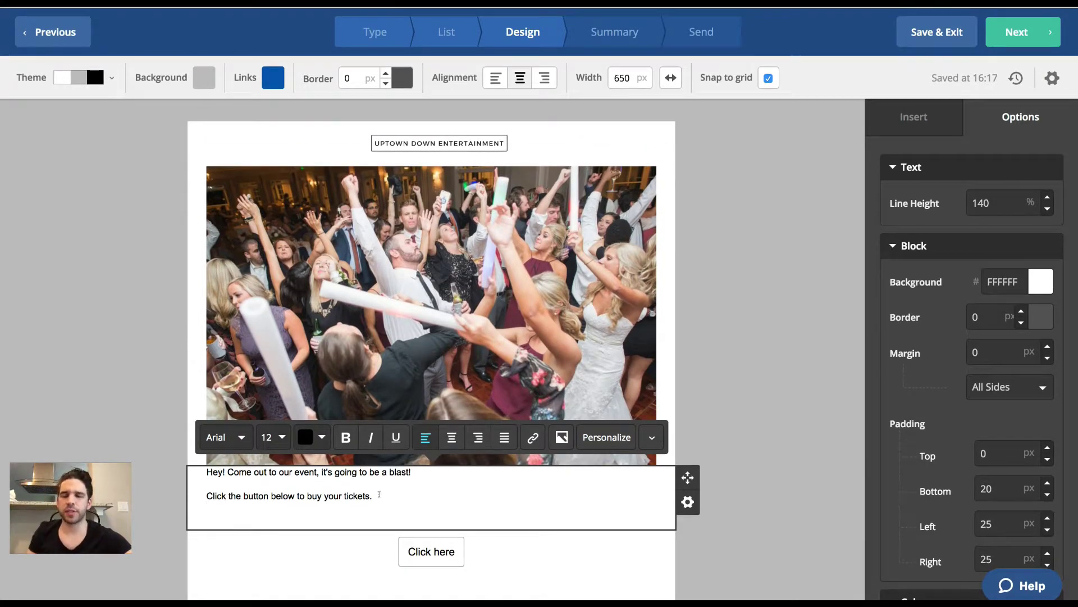
pyautogui.moveTo(380, 499); pyautogui.dragTo(206, 471)
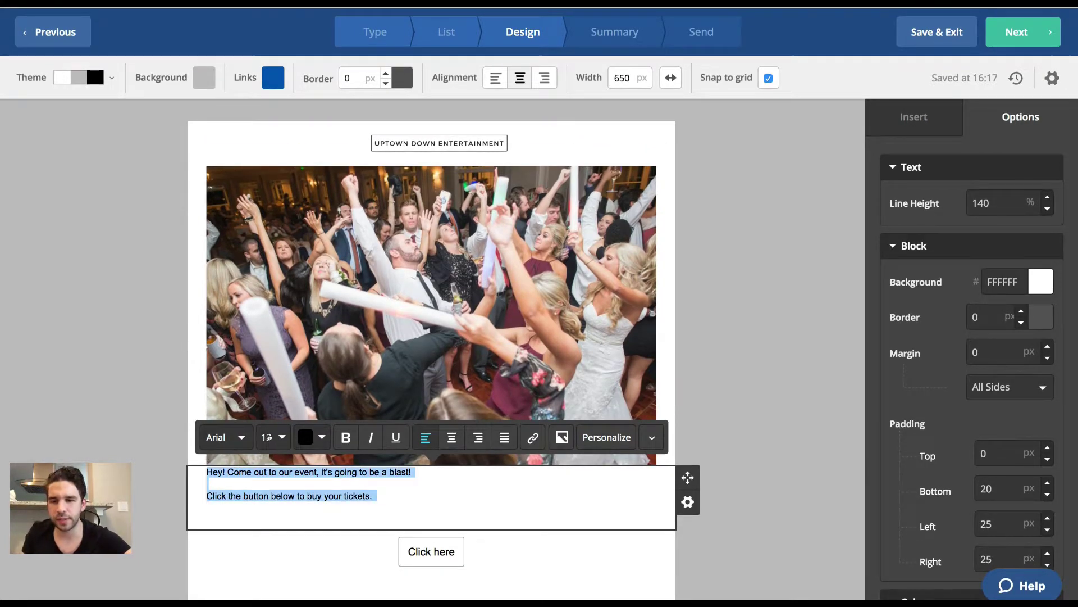
pyautogui.click(269, 437)
pyautogui.click(305, 460)
pyautogui.click(305, 460)
pyautogui.click(305, 460)
pyautogui.click(305, 460)
pyautogui.click(305, 460)
pyautogui.click(305, 460)
pyautogui.click(305, 460)
pyautogui.click(305, 460)
pyautogui.click(305, 460)
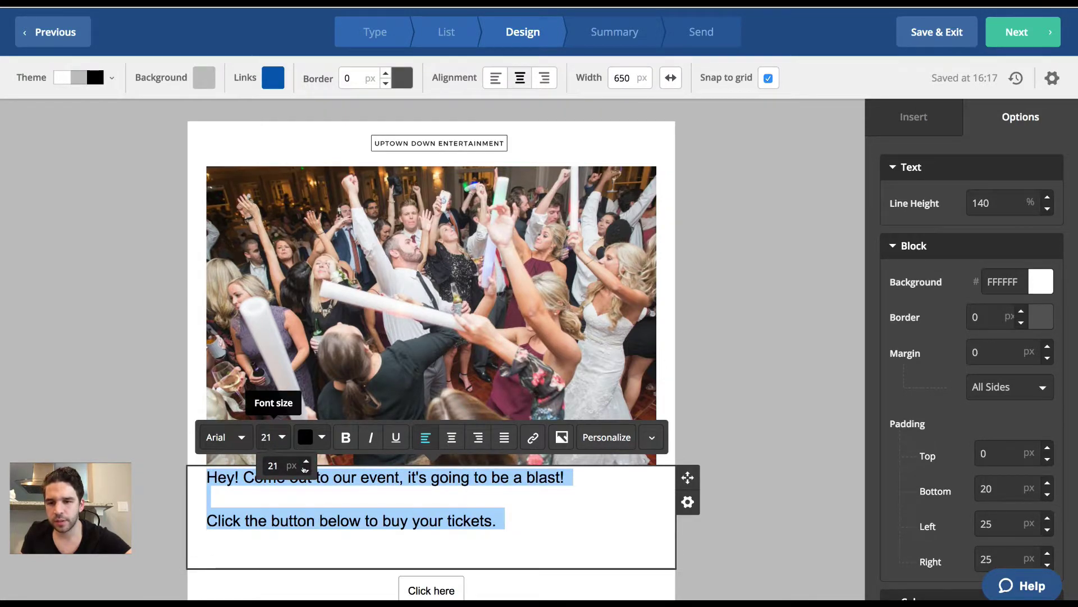
pyautogui.click(306, 470)
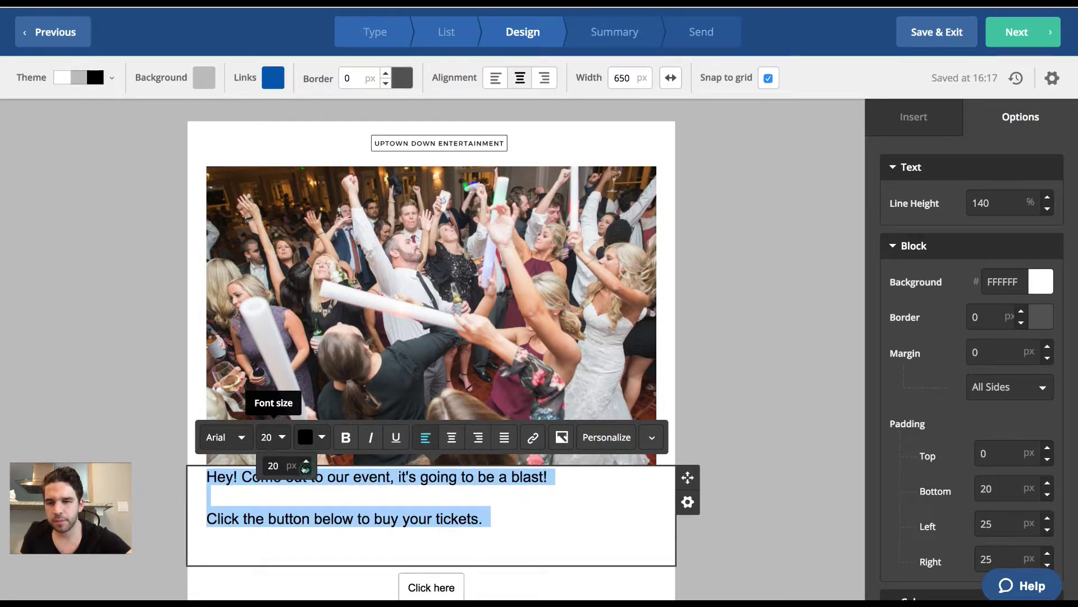
# Try bold, centring and Comic Sans, then settle on Arial, not bold, left-aligned.
pyautogui.click(339, 438)
pyautogui.click(339, 437)
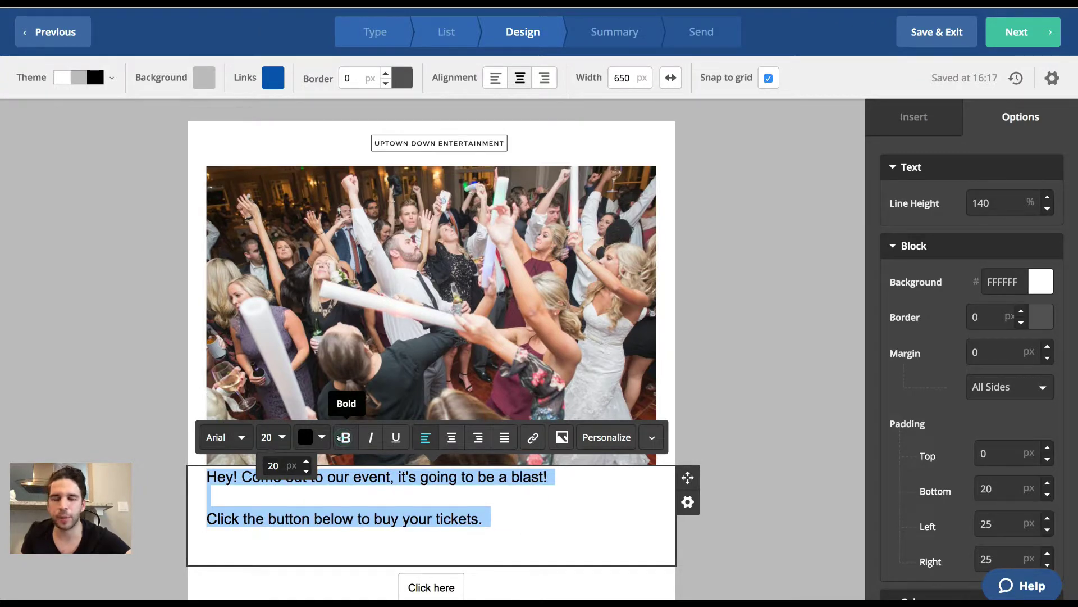
pyautogui.click(449, 433)
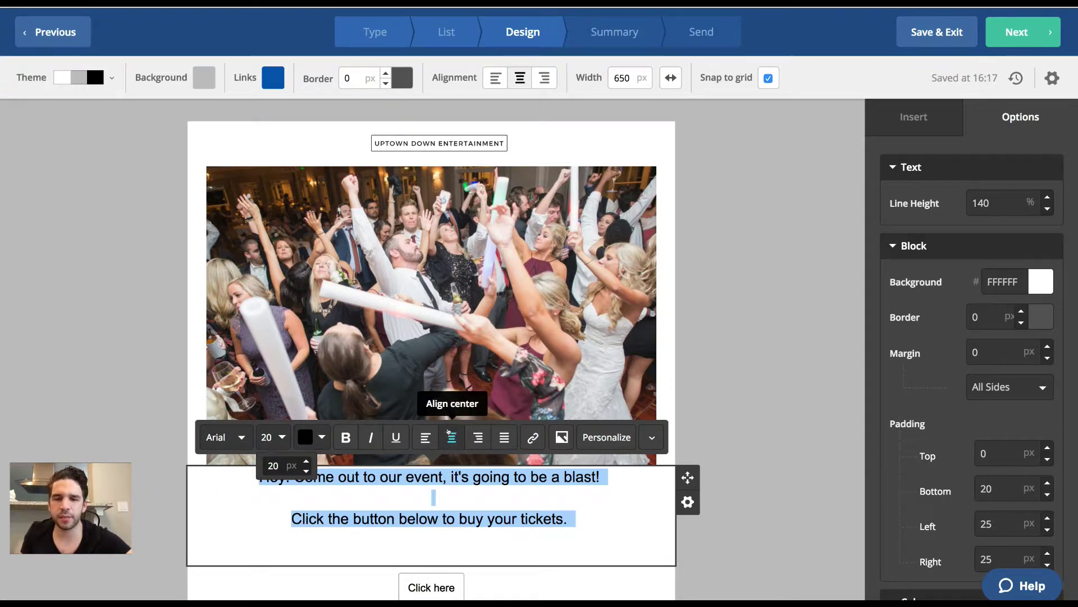
pyautogui.click(234, 437)
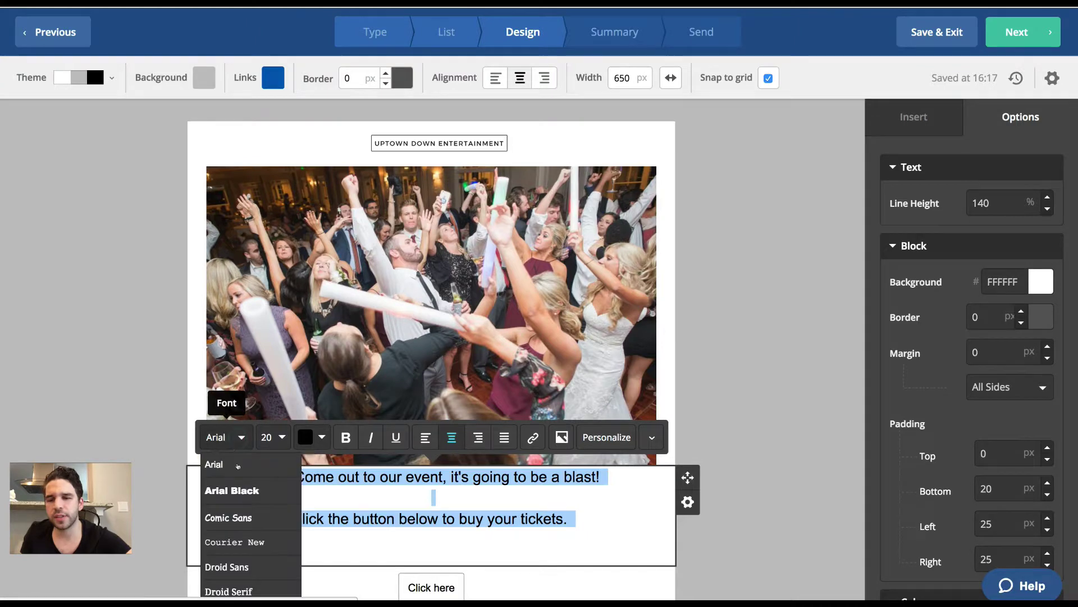
pyautogui.click(245, 514)
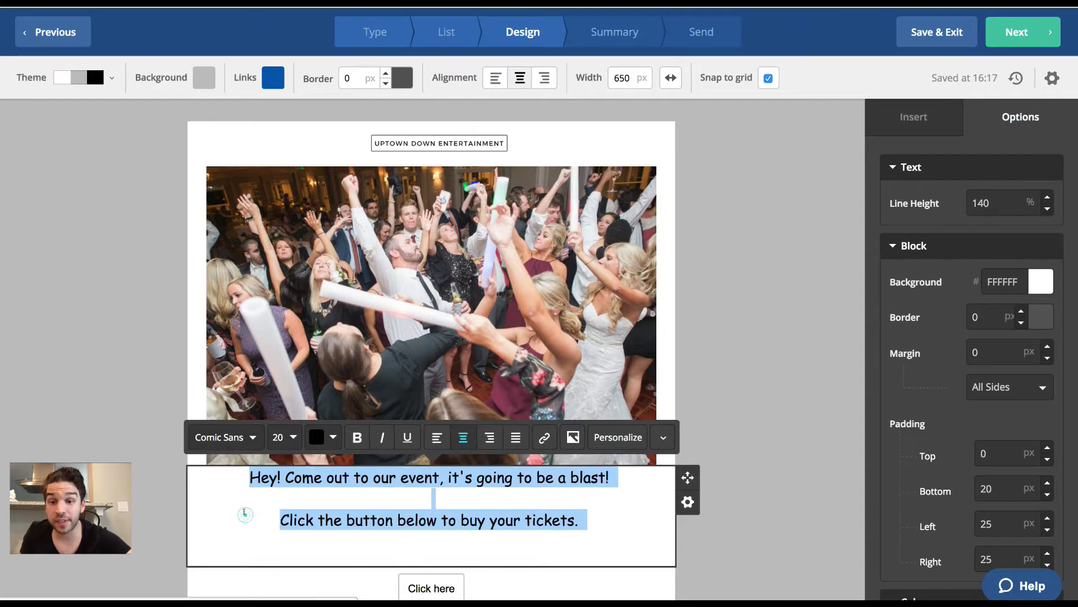
pyautogui.click(236, 437)
pyautogui.click(233, 467)
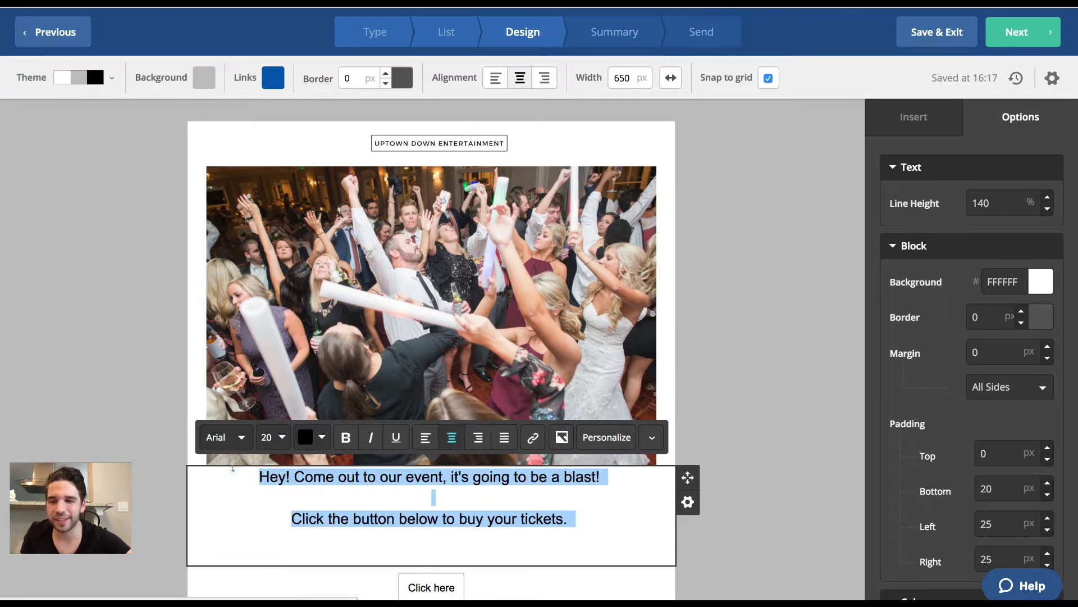
pyautogui.click(426, 436)
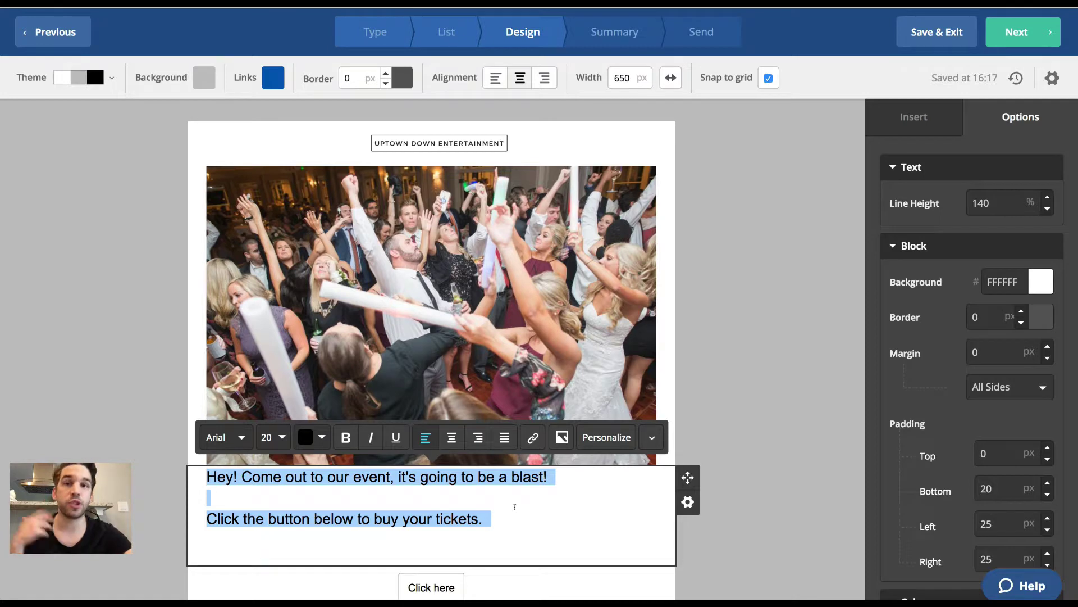
# Insert the contact's First Name personalization field after "Hey" in the greeting.
pyautogui.click(232, 475)
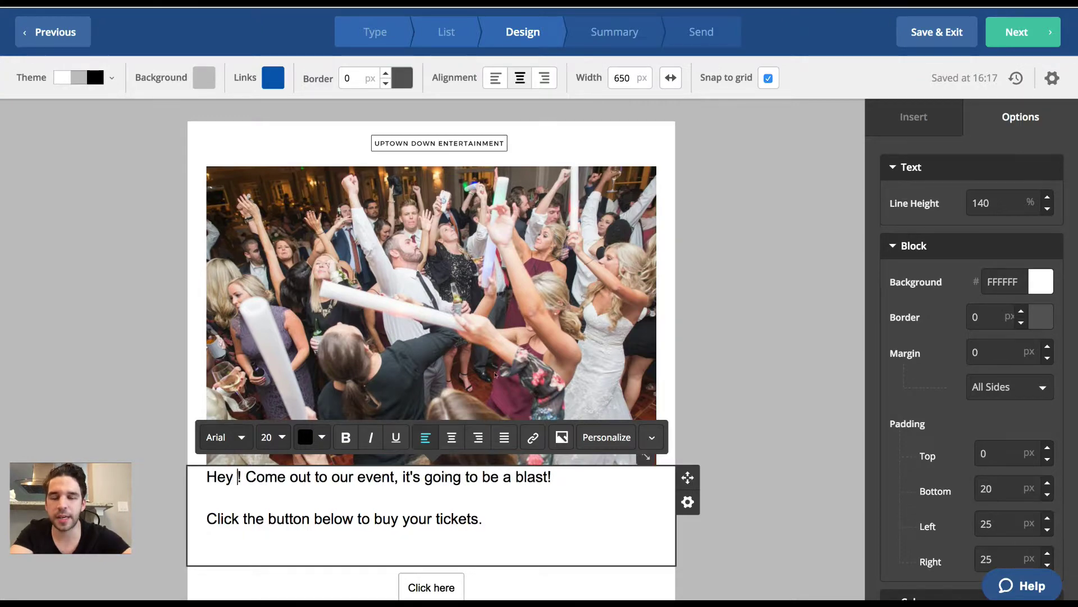
pyautogui.click(609, 437)
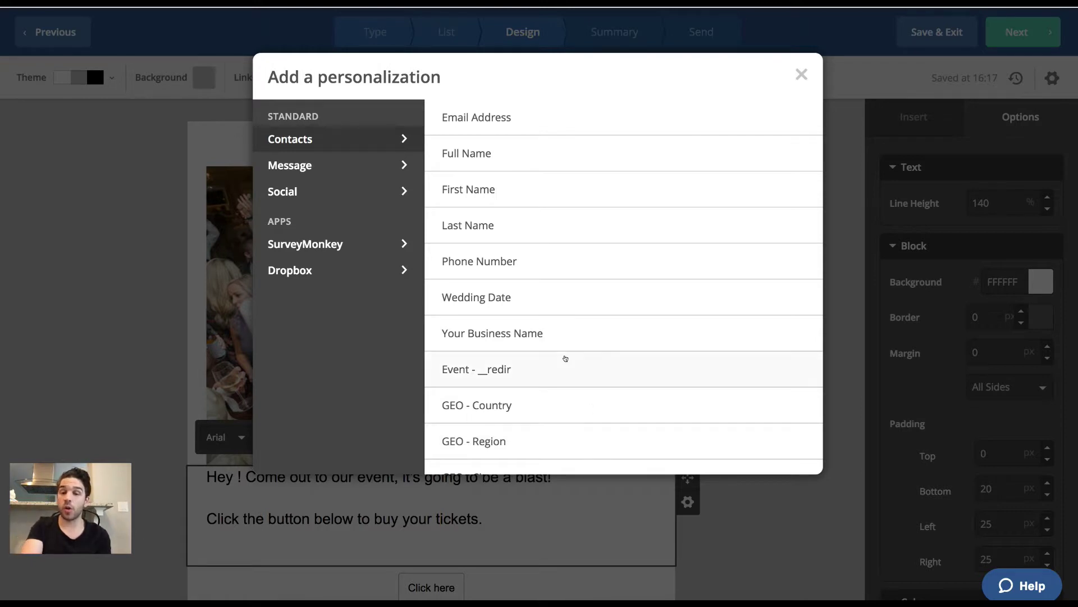
pyautogui.scroll(-5, 565, 359)
pyautogui.scroll(5, 565, 358)
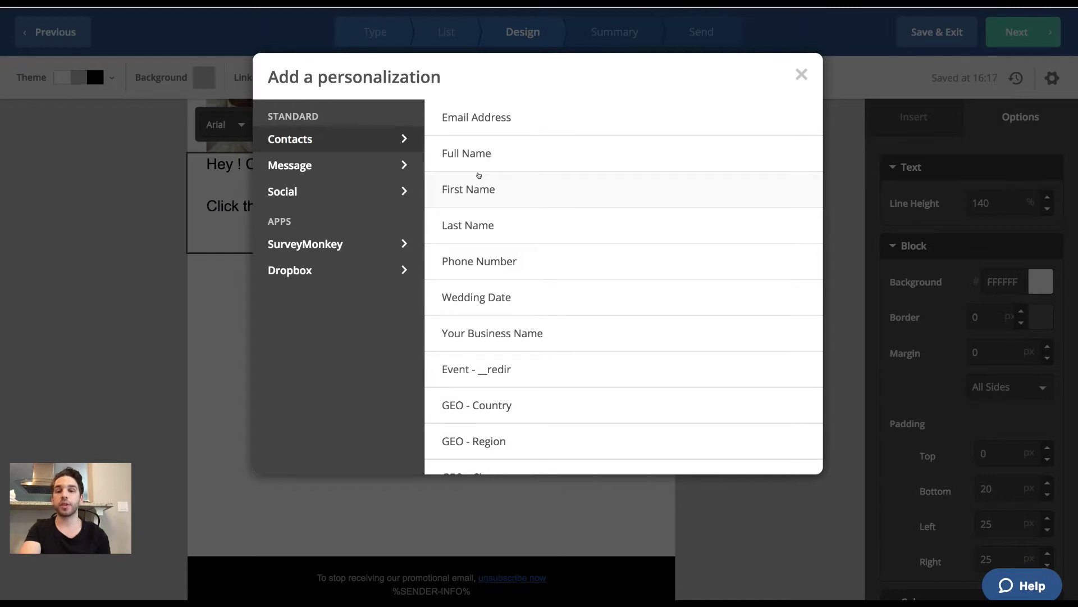
pyautogui.click(482, 181)
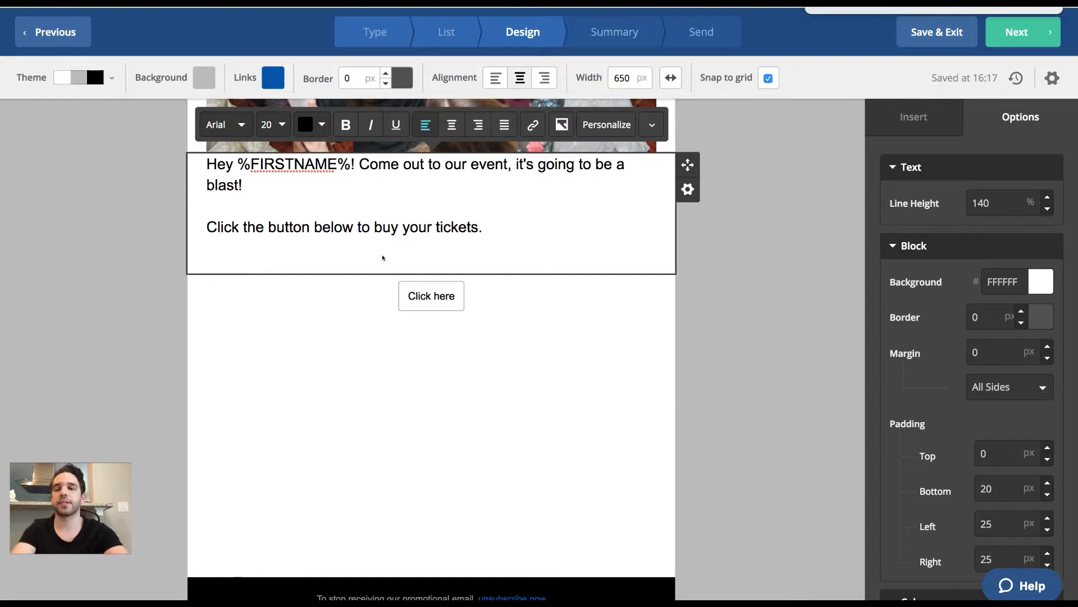
pyautogui.scroll(5, 309, 181)
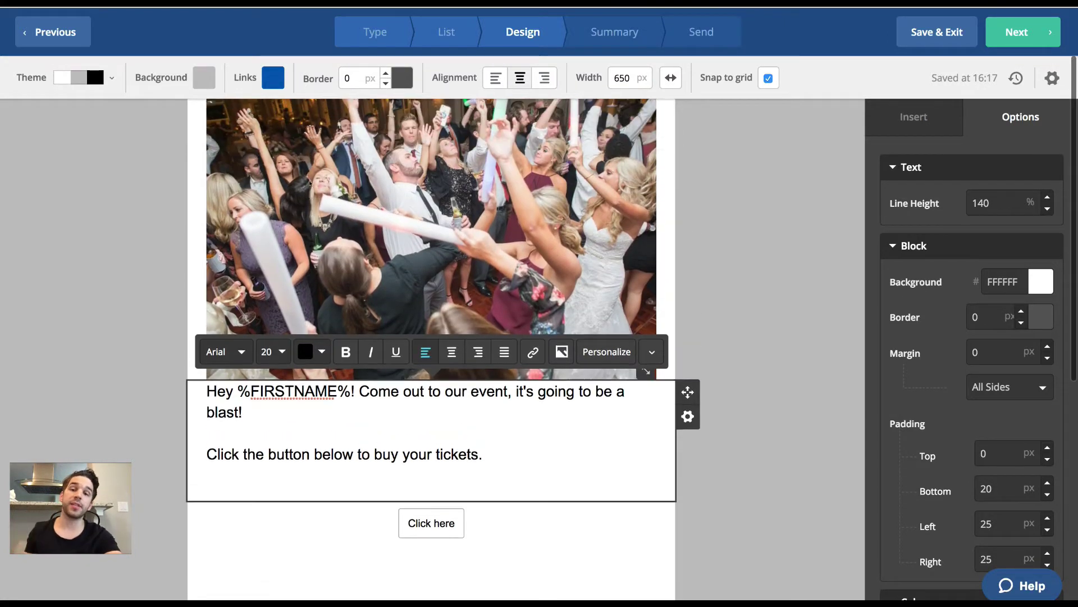
pyautogui.scroll(2, 309, 181)
pyautogui.scroll(-4, 310, 181)
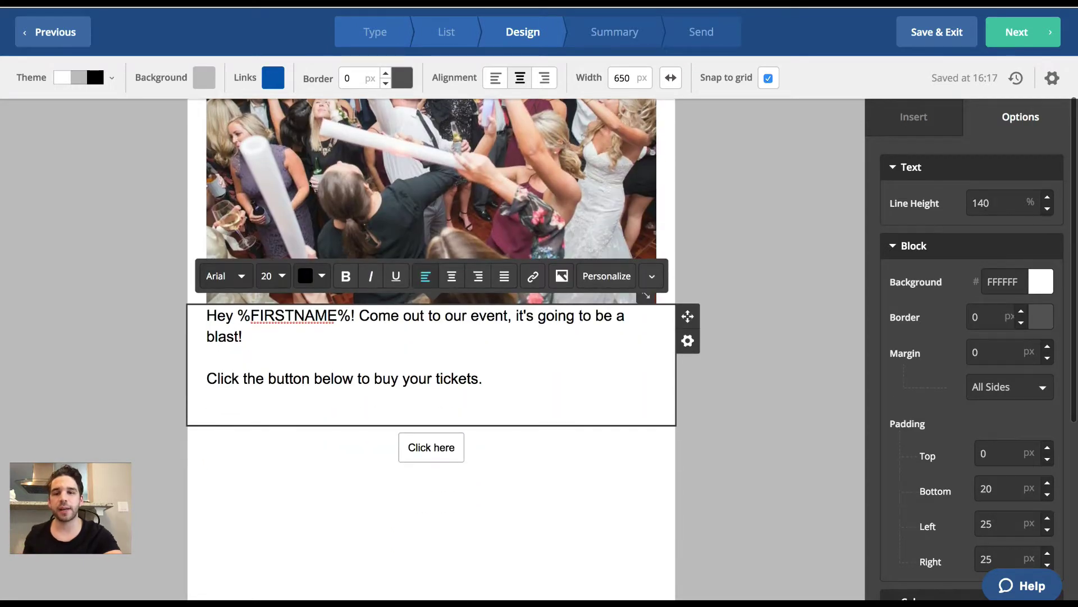
pyautogui.click(534, 481)
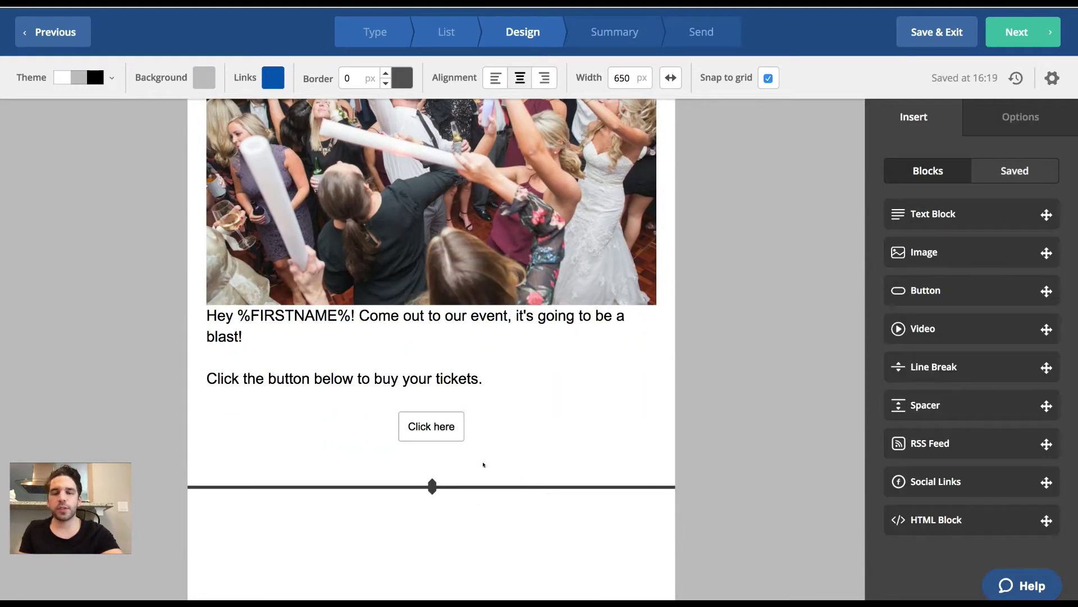
pyautogui.click(448, 425)
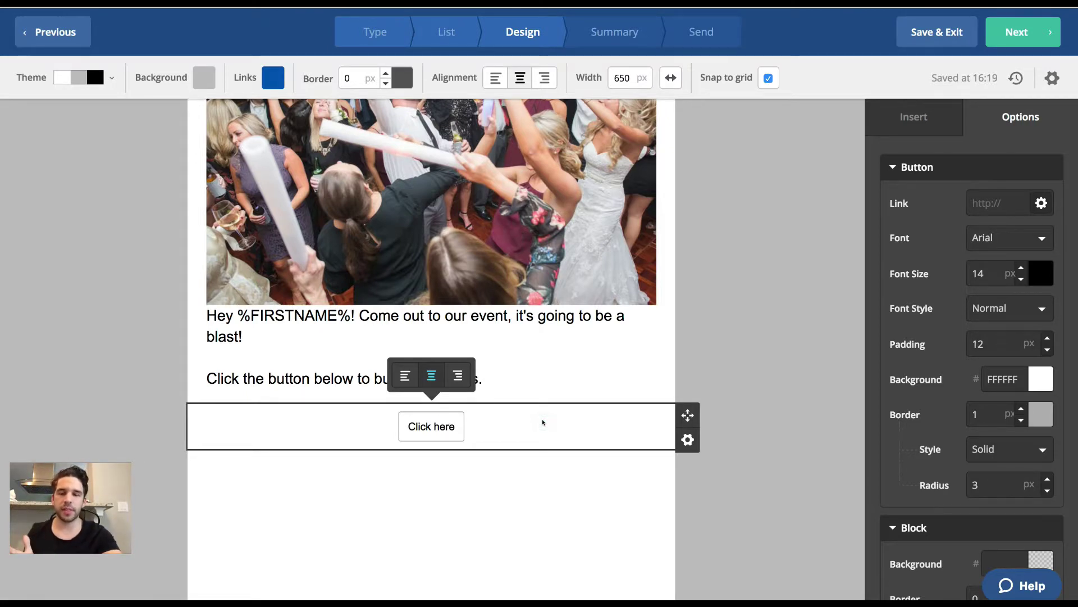
pyautogui.click(568, 379)
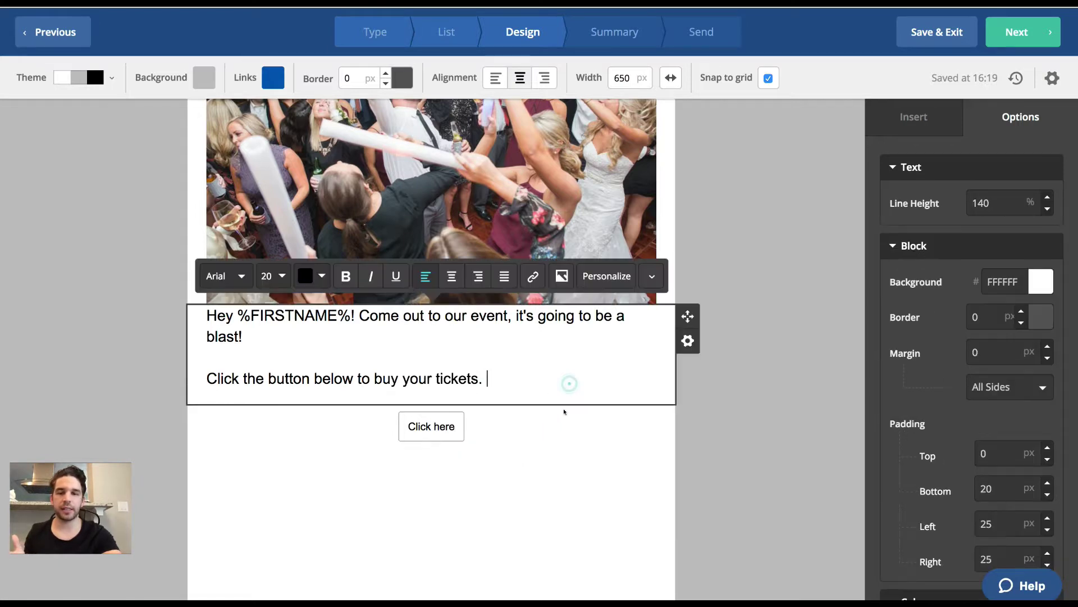
pyautogui.click(562, 424)
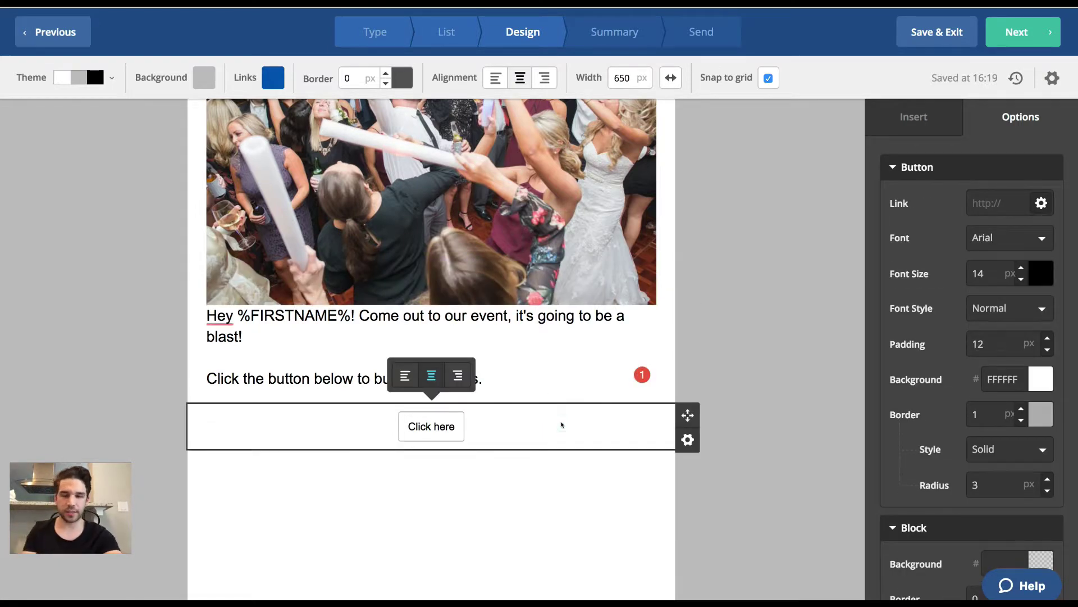
pyautogui.click(994, 207)
pyautogui.write('http')
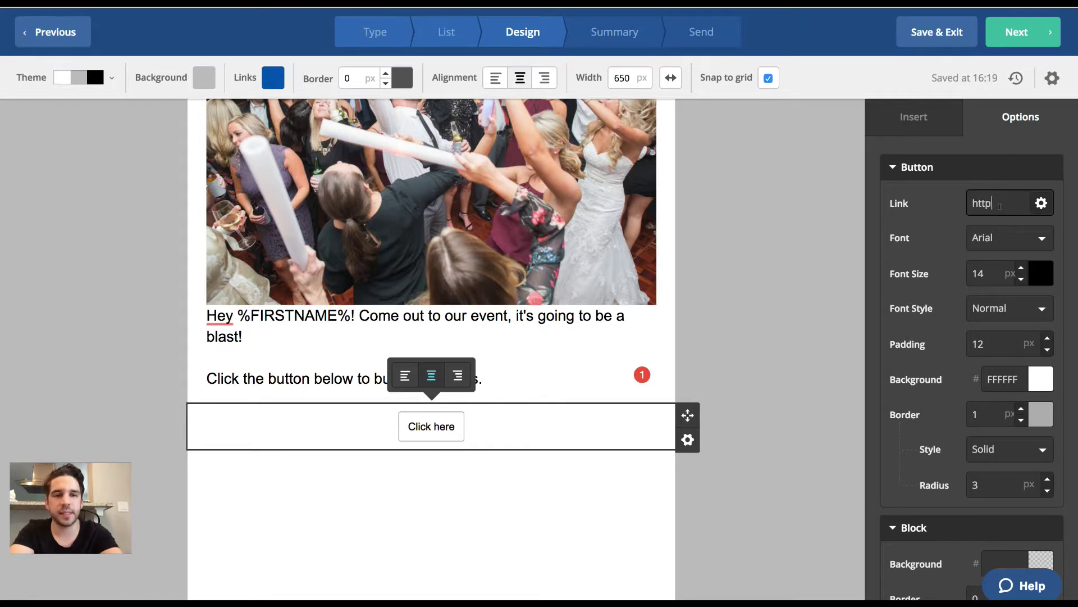
pyautogui.write('://')
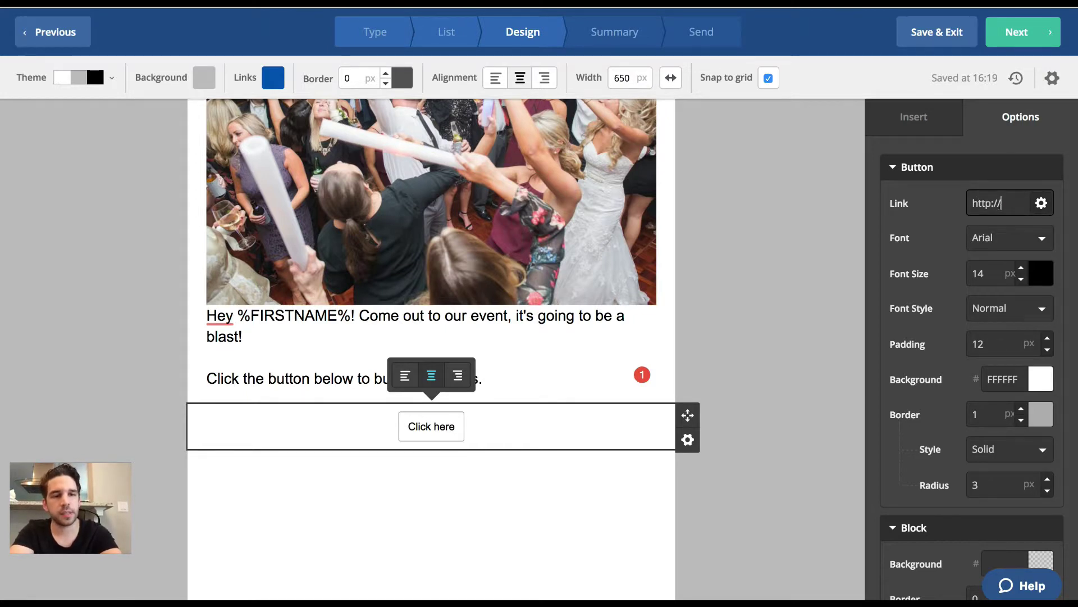
pyautogui.write('ticketmaste')
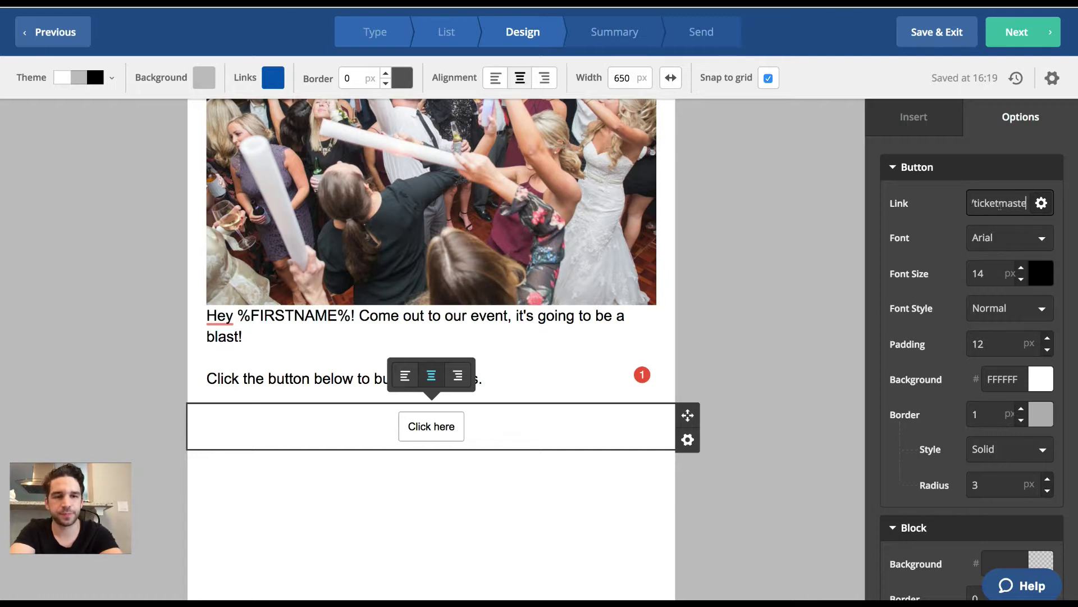
pyautogui.write('r.com/new')
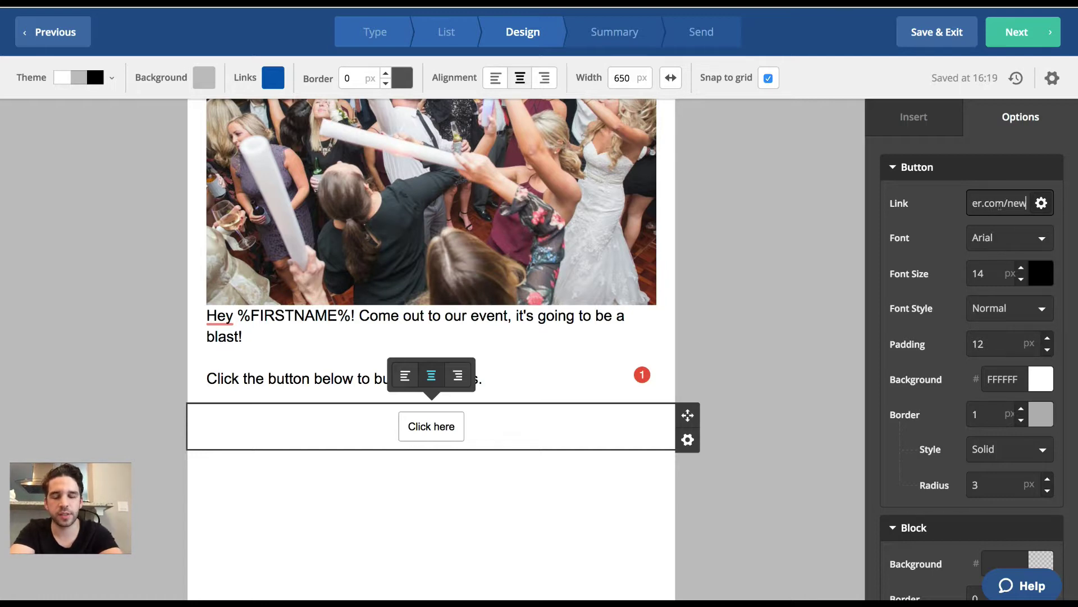
pyautogui.write('evert')
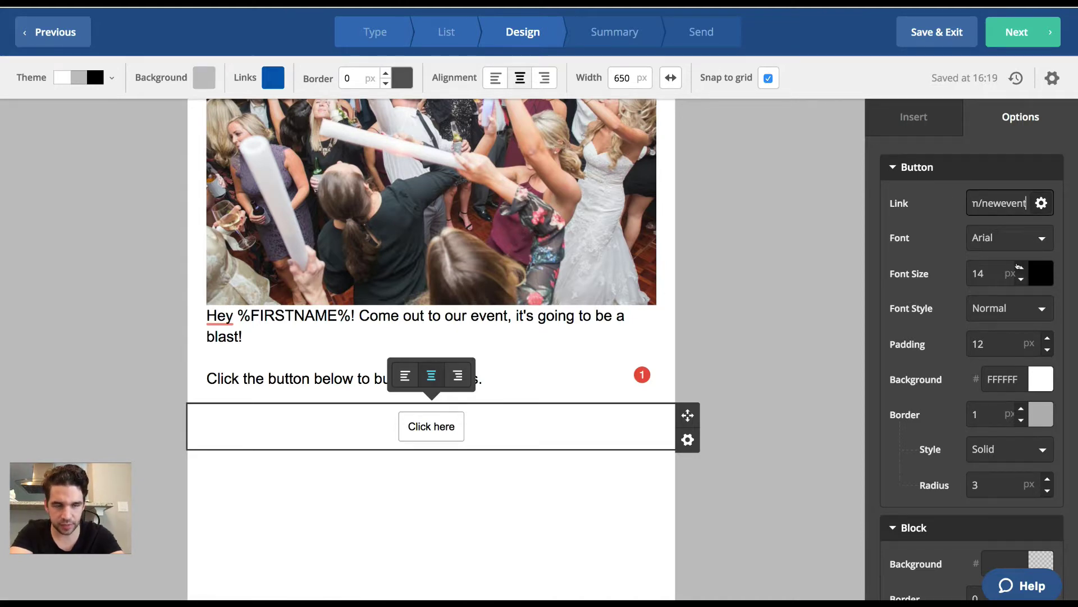
pyautogui.click(1021, 268)
pyautogui.click(1020, 267)
pyautogui.click(1020, 268)
pyautogui.click(1021, 268)
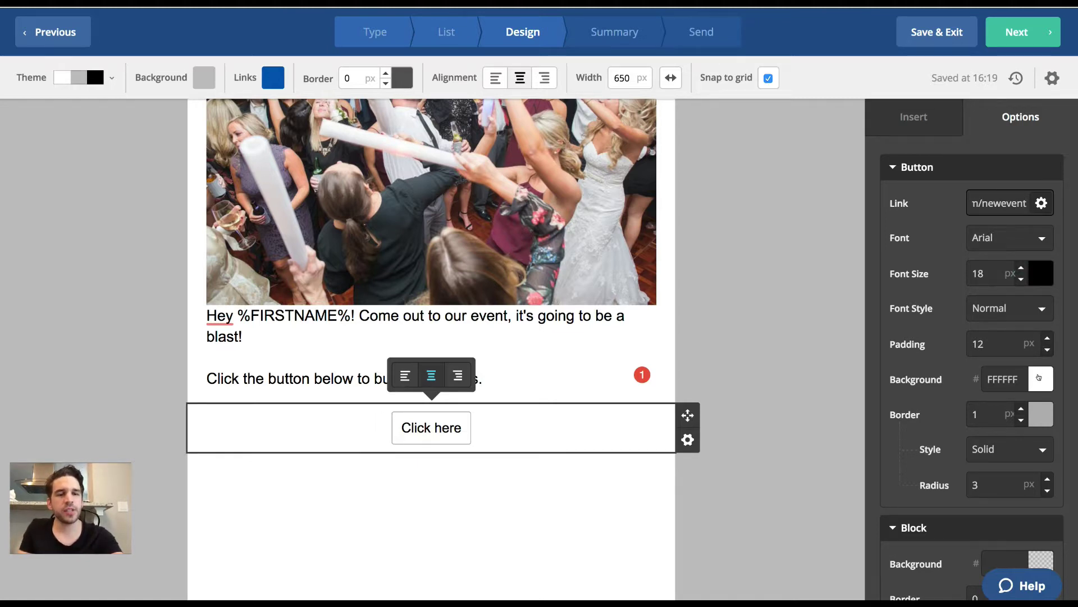
# Give the button a green background, corner radius 100 and no border.
pyautogui.click(1039, 378)
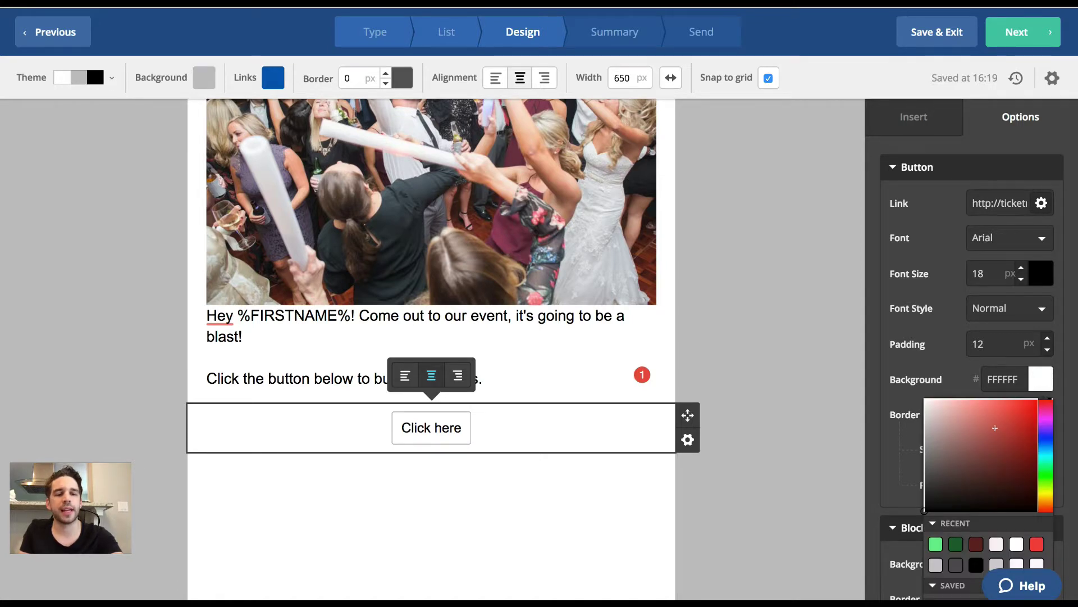
pyautogui.click(935, 543)
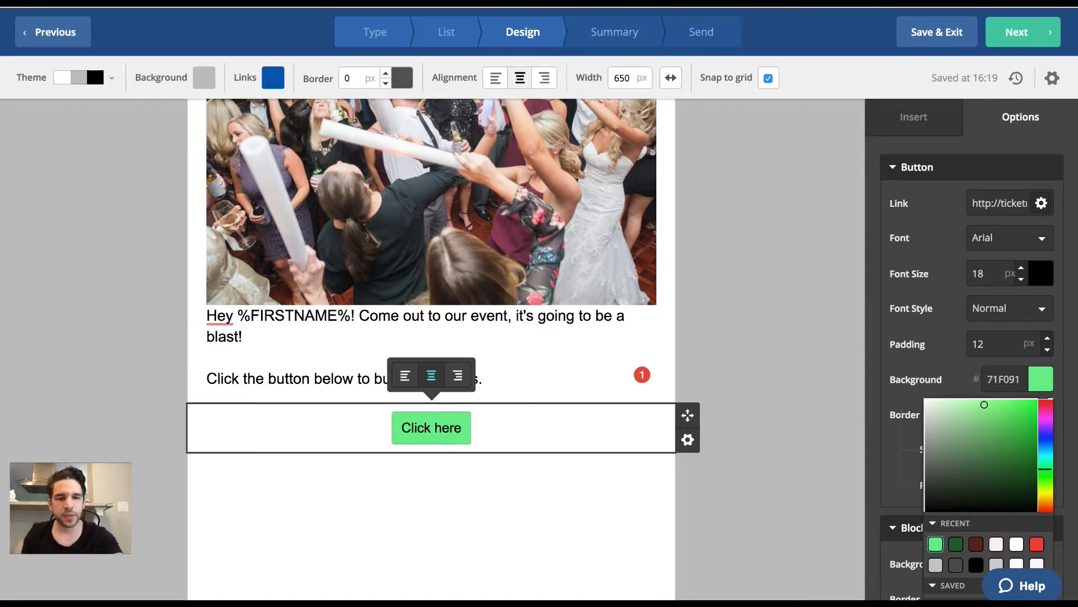
pyautogui.click(902, 414)
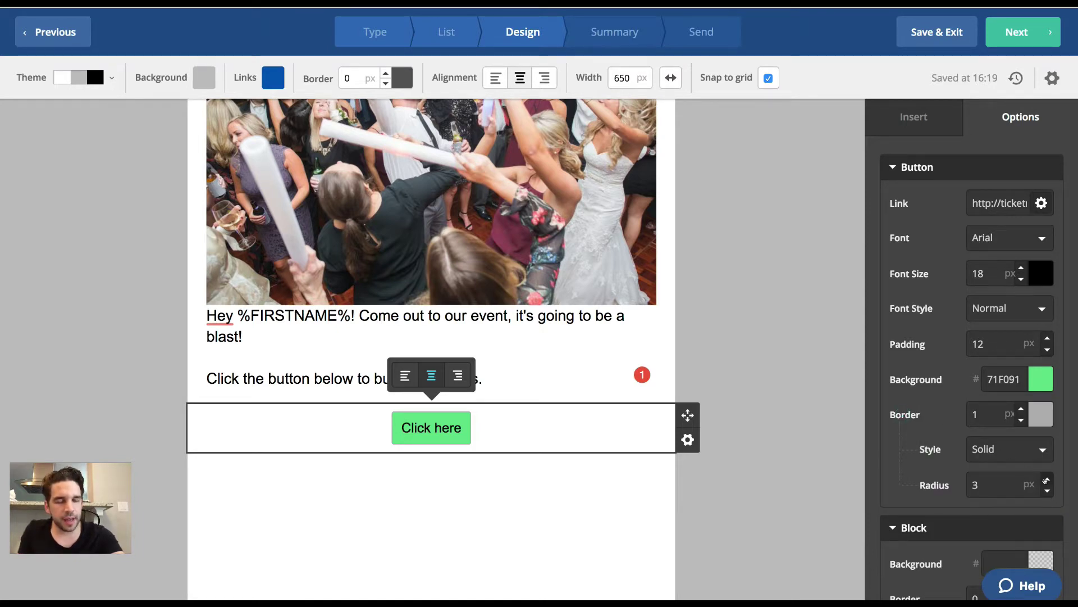
pyautogui.click(996, 484)
pyautogui.write('100')
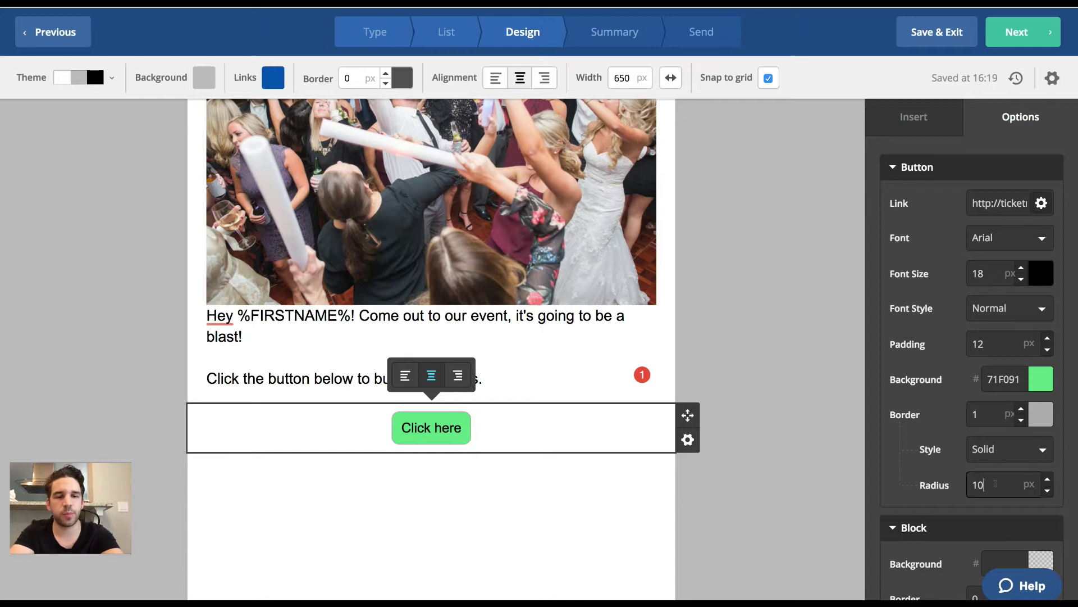
pyautogui.click(1021, 420)
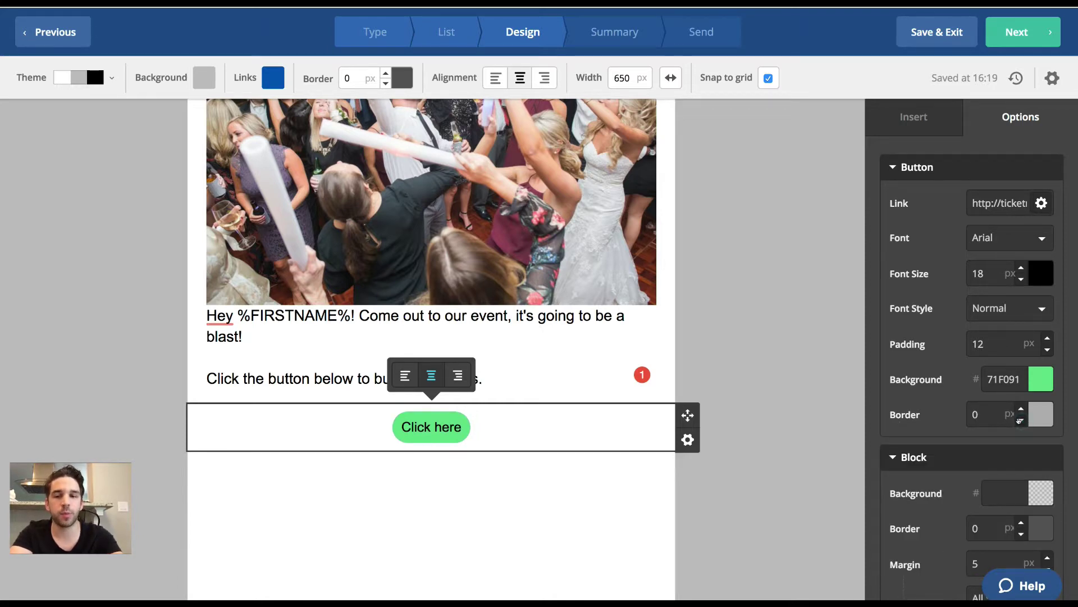
pyautogui.scroll(-2, 1019, 420)
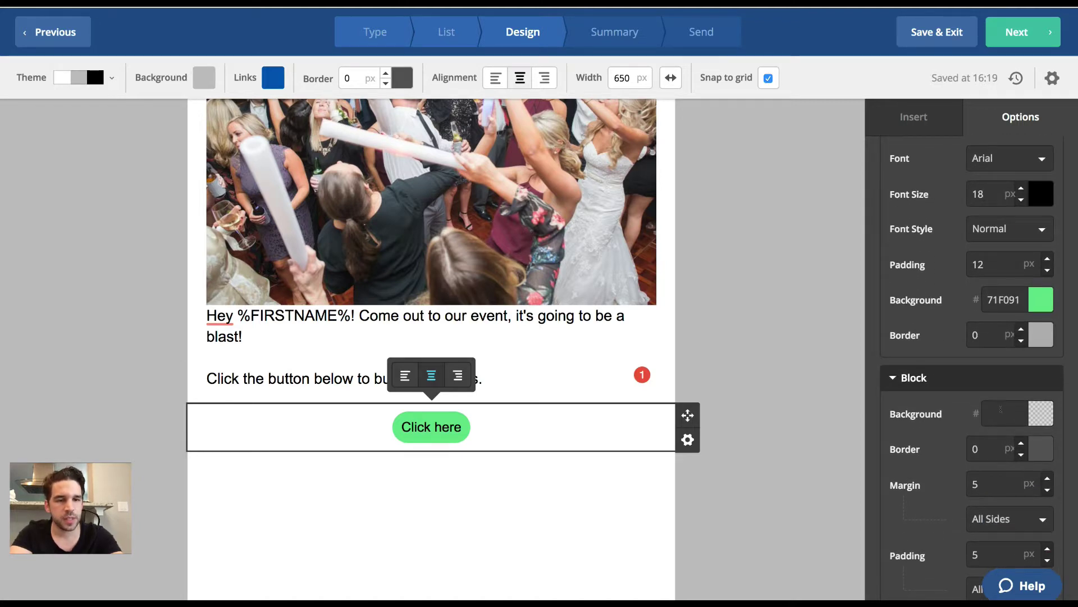
pyautogui.scroll(-3, 994, 373)
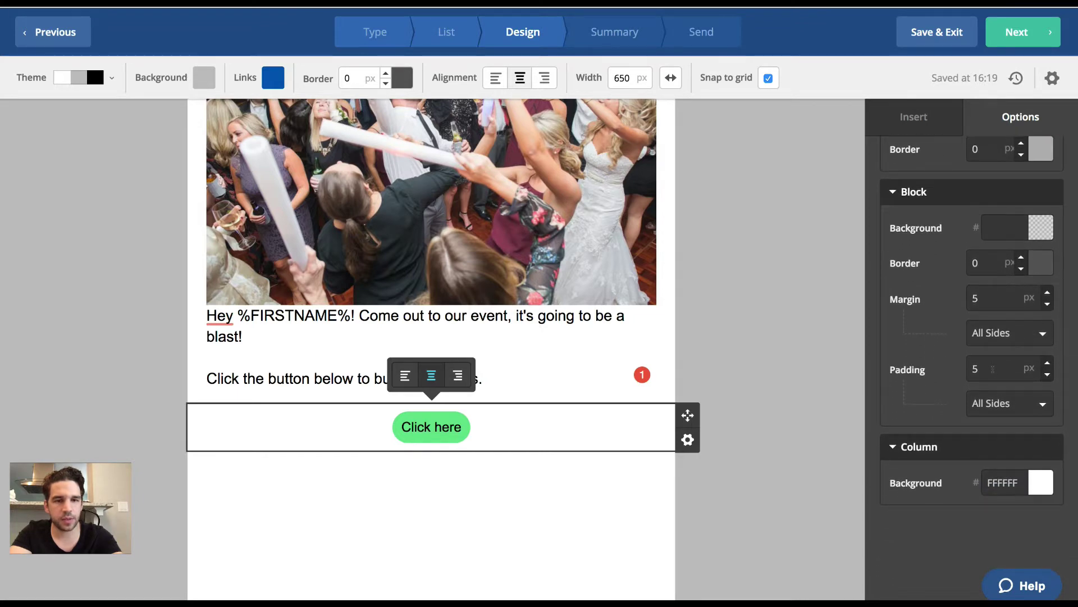
pyautogui.scroll(4, 994, 371)
# Try white and dark grey for the button text colour, then reselect the button.
pyautogui.scroll(2, 993, 369)
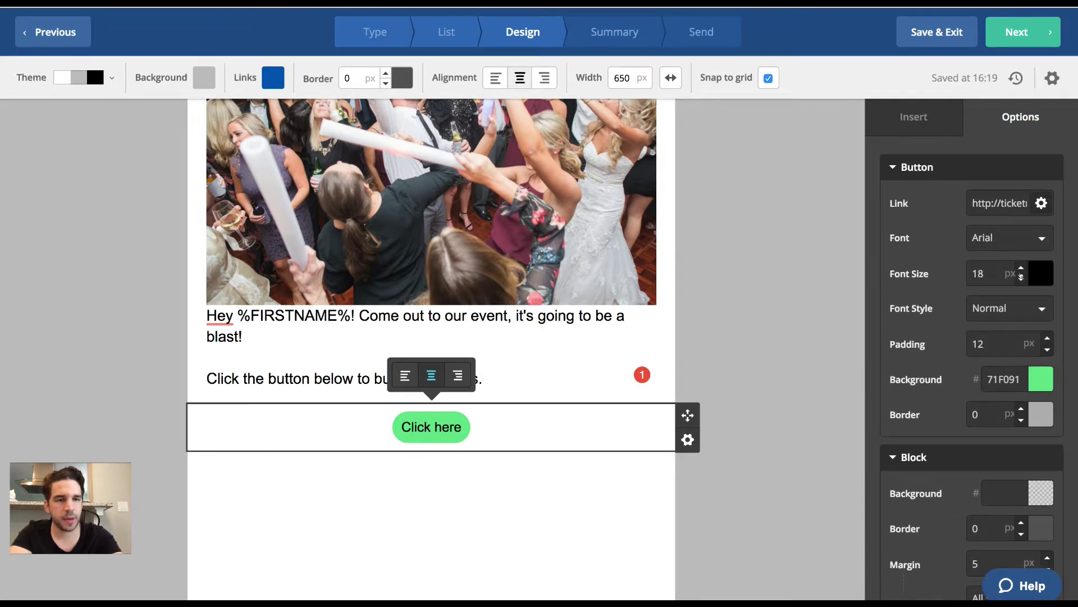
pyautogui.click(1032, 271)
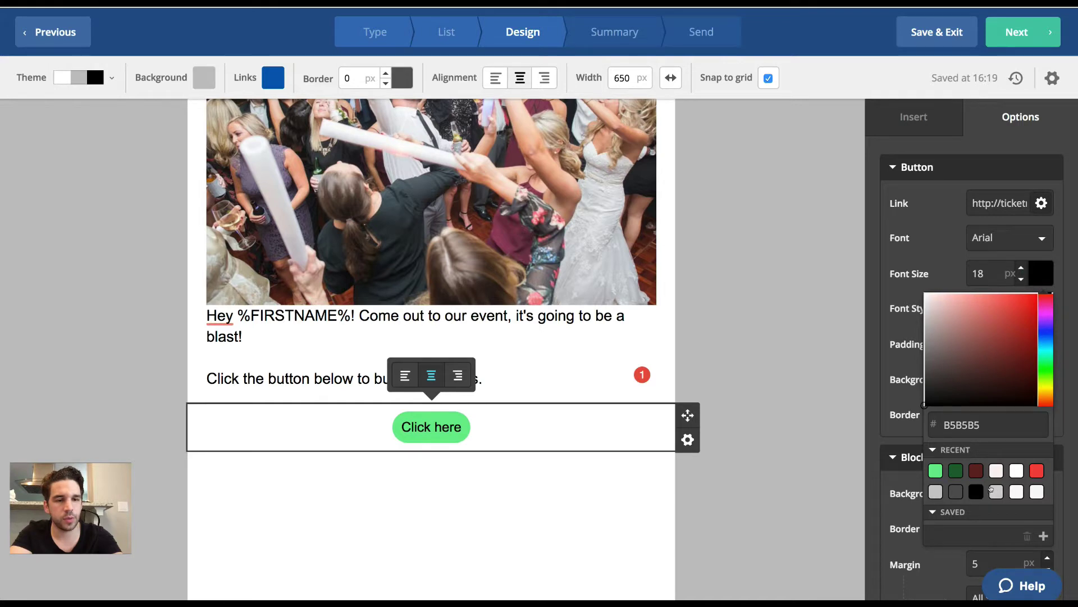
pyautogui.click(1016, 471)
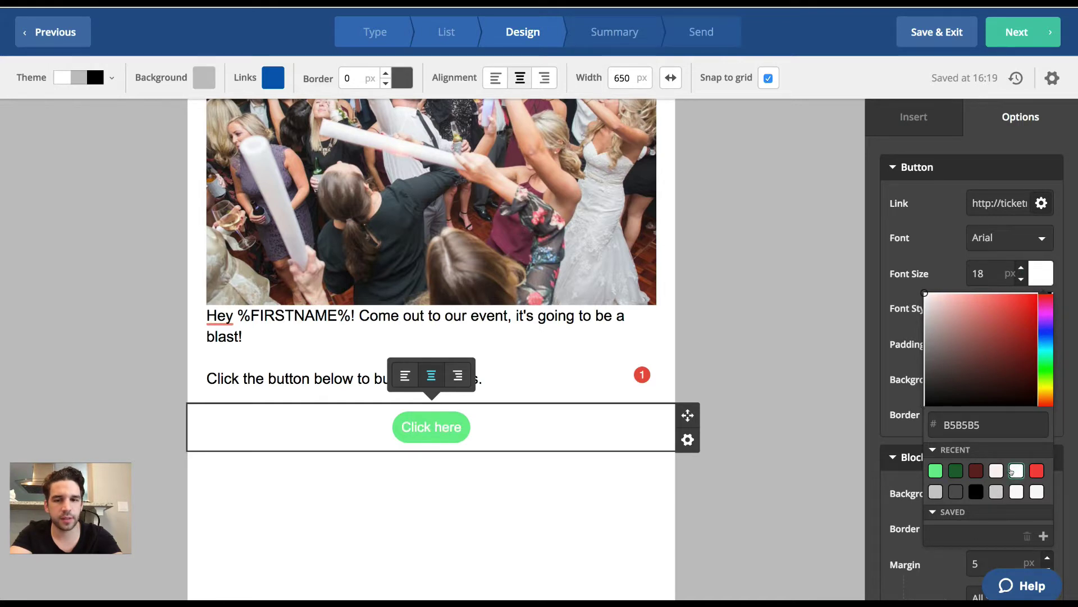
pyautogui.click(955, 492)
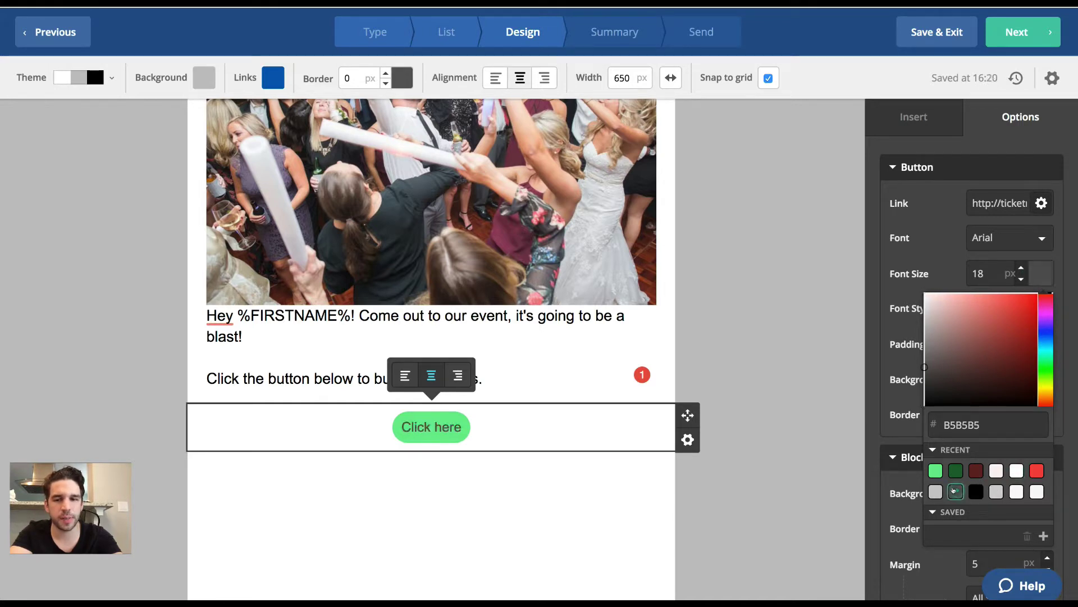
pyautogui.click(806, 341)
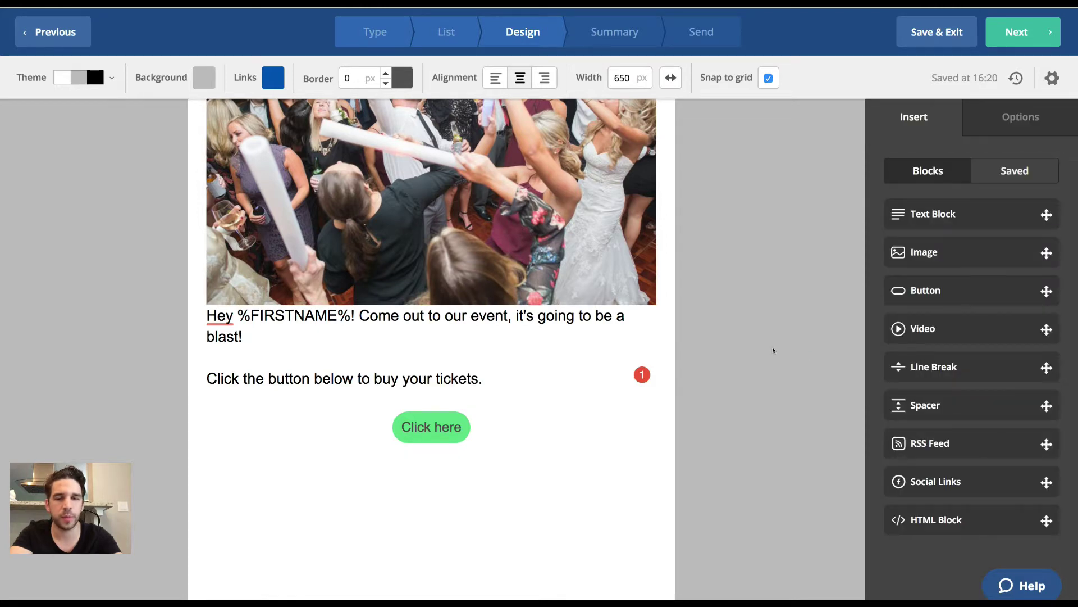
pyautogui.click(434, 427)
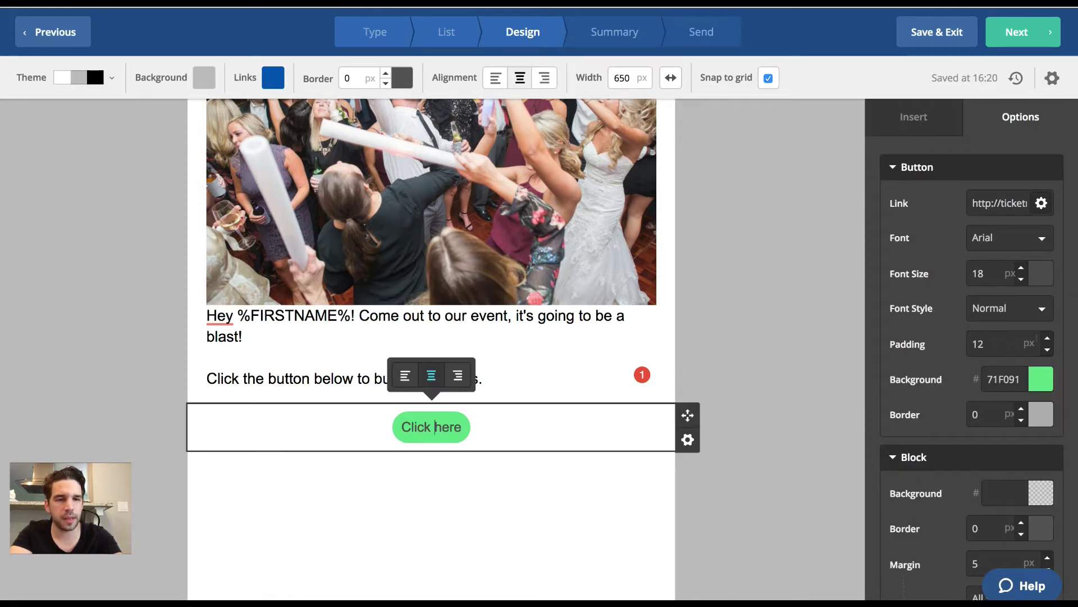
# Raise the button padding to 21 px, text to 20 px and block padding to 7.
pyautogui.click(1040, 337)
pyautogui.click(1040, 337)
pyautogui.click(1041, 337)
pyautogui.click(1041, 337)
pyautogui.click(1040, 337)
pyautogui.click(1040, 337)
pyautogui.click(1040, 337)
pyautogui.click(1040, 337)
pyautogui.click(1040, 337)
pyautogui.click(1018, 268)
pyautogui.click(1018, 269)
pyautogui.scroll(-3, 937, 376)
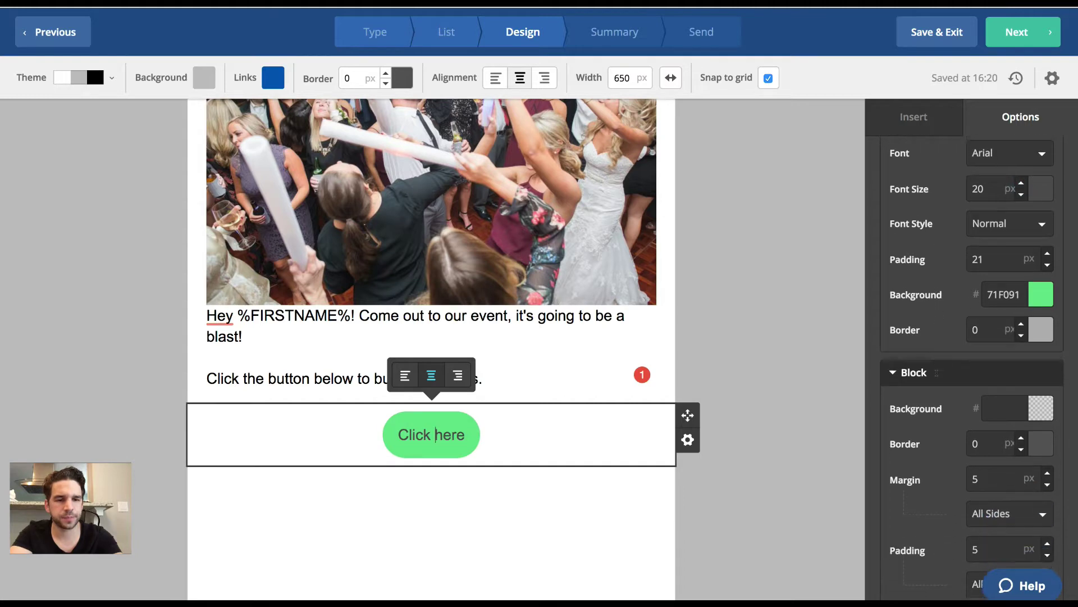
pyautogui.scroll(-2, 937, 377)
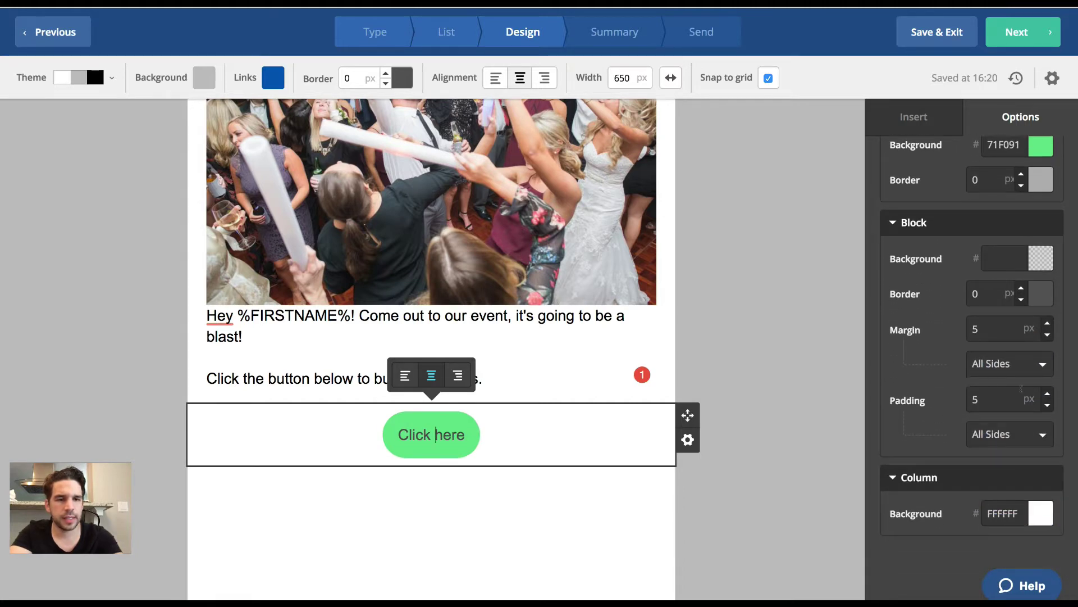
pyautogui.click(1044, 392)
pyautogui.click(1044, 393)
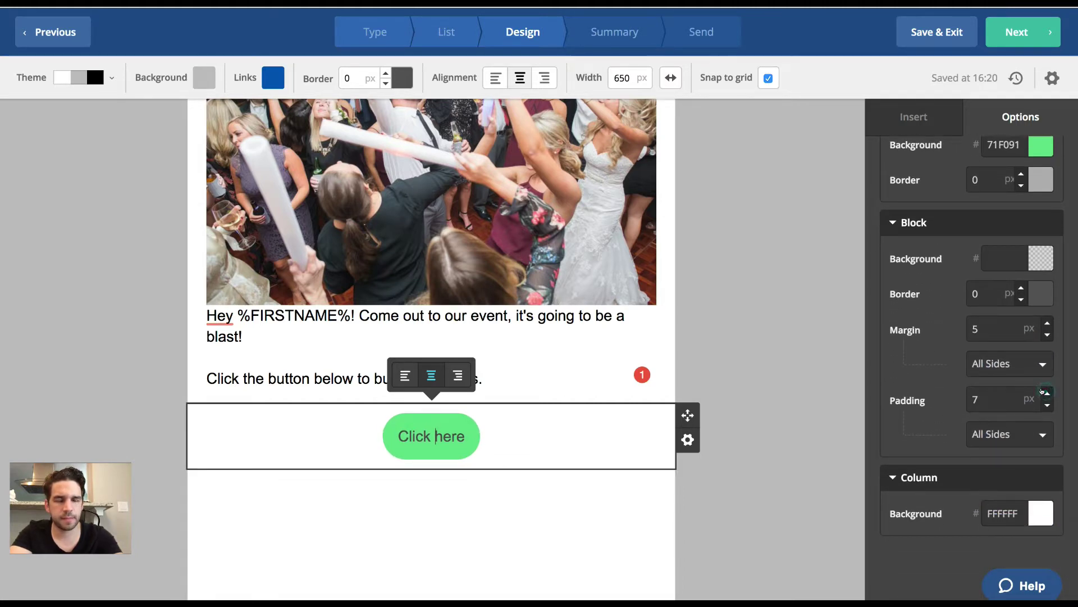
pyautogui.scroll(5, 1038, 421)
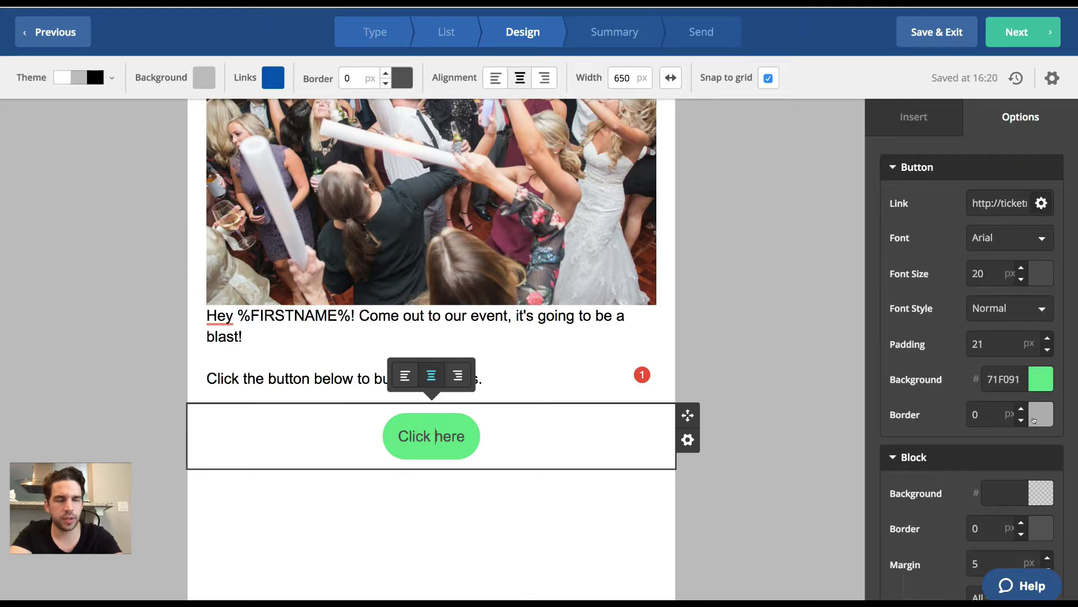
# Review the whole email from header to the green button, then save the design with Next.
pyautogui.scroll(3, 568, 370)
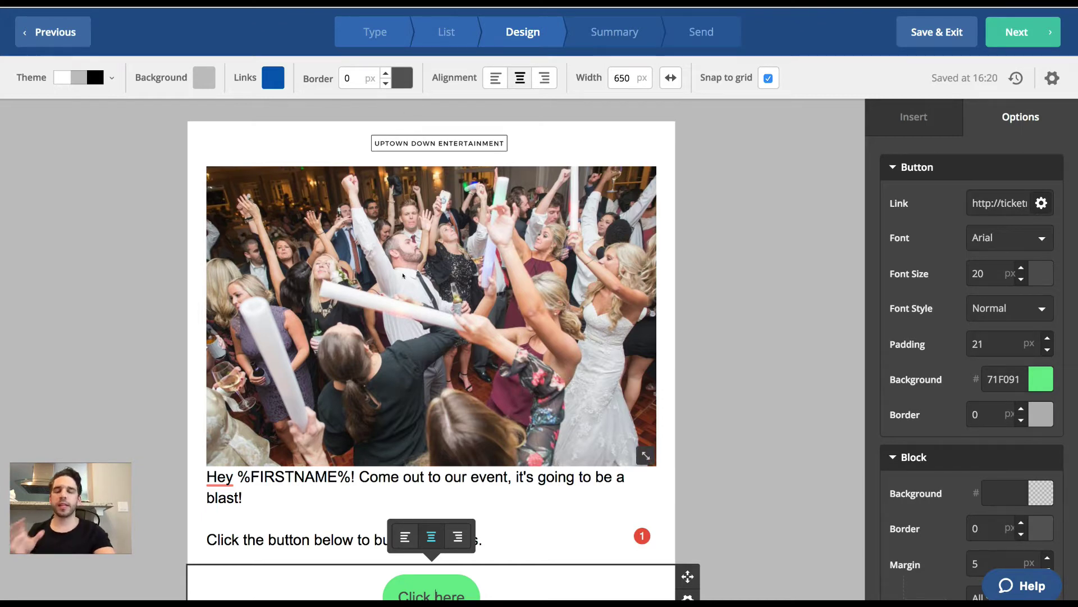
pyautogui.scroll(-2, 403, 275)
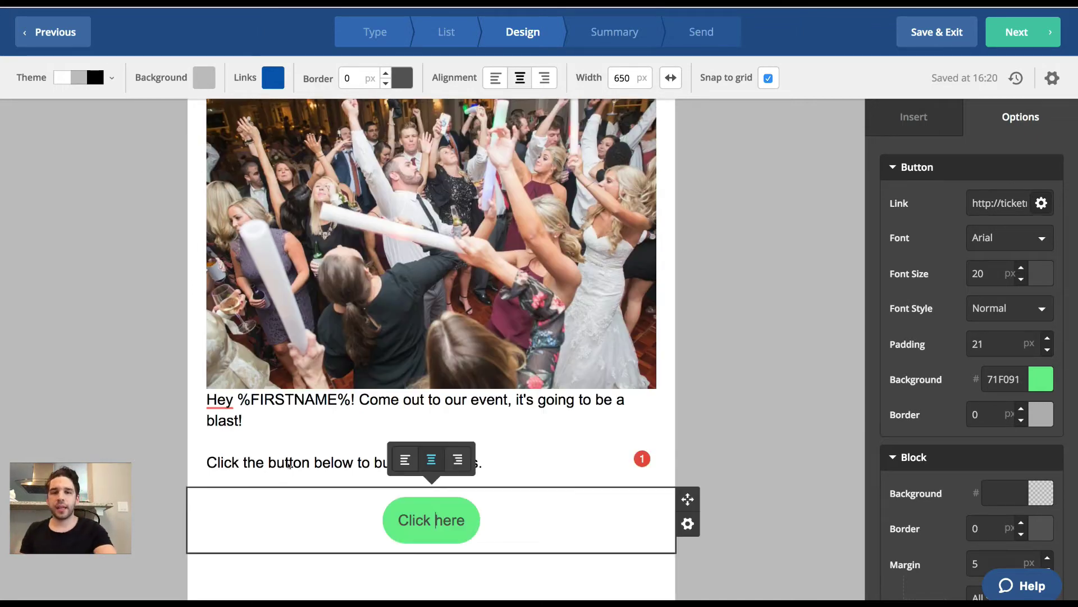
pyautogui.scroll(2, 288, 465)
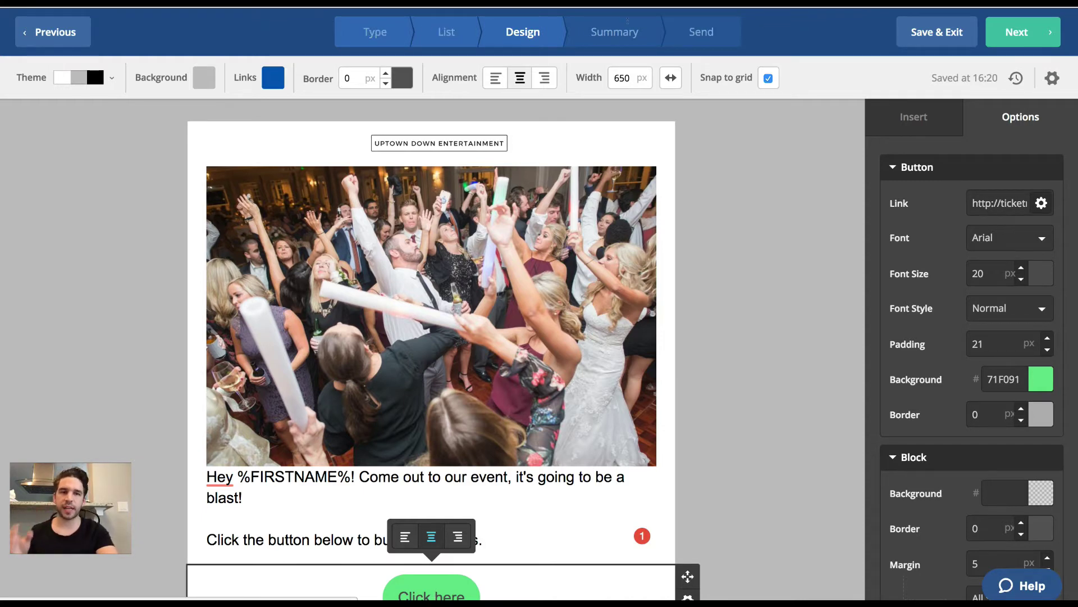
pyautogui.click(987, 32)
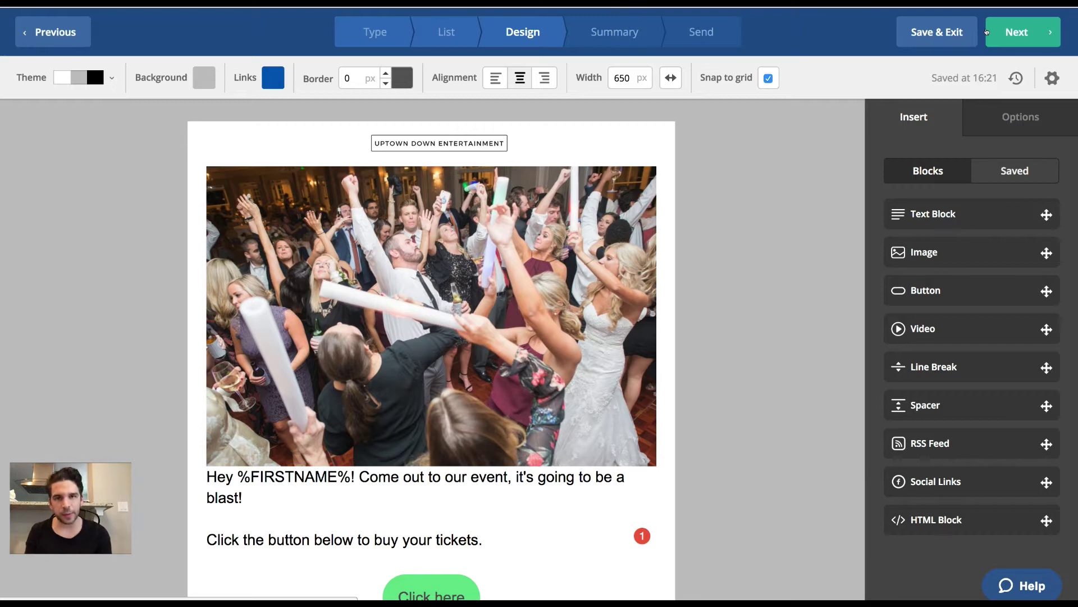
# Open the Campaign Summary and scroll through Options, Delivery, Send Test Email and Spam Check.
pyautogui.click(986, 32)
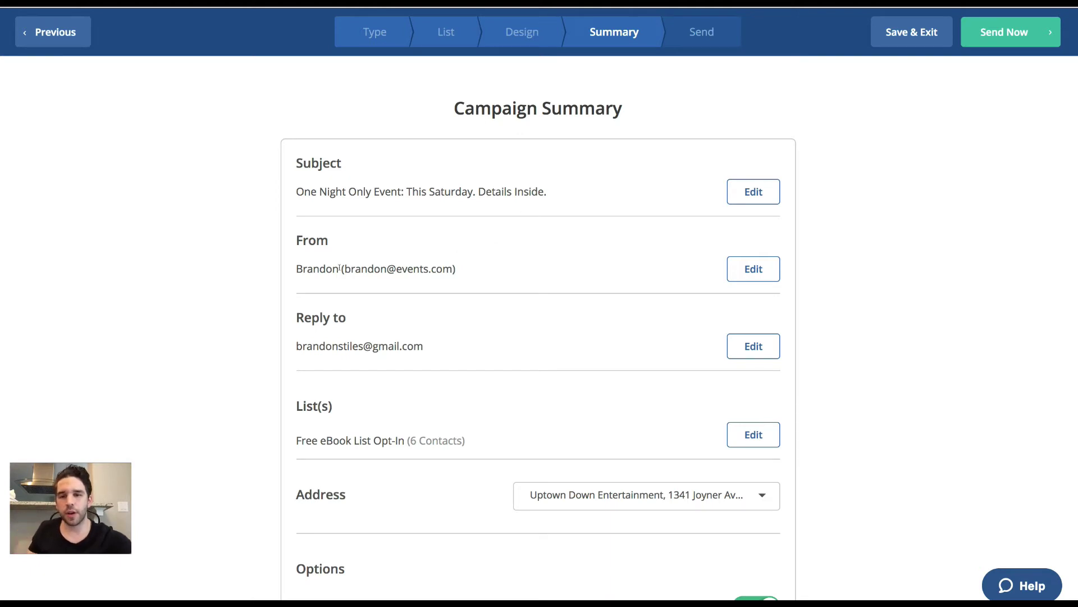
pyautogui.scroll(-3, 339, 269)
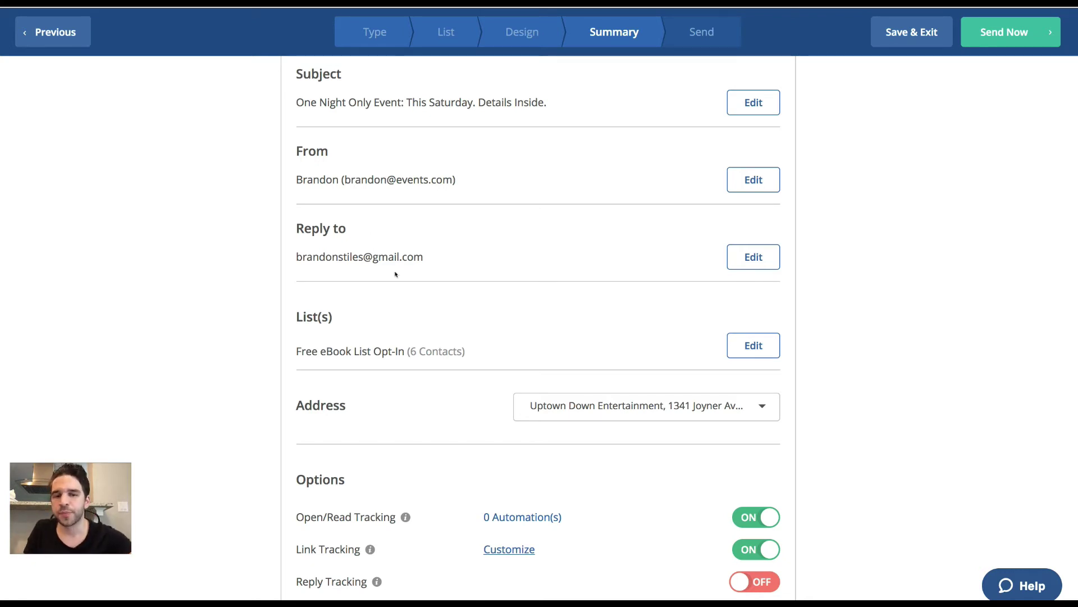
pyautogui.scroll(-3, 434, 350)
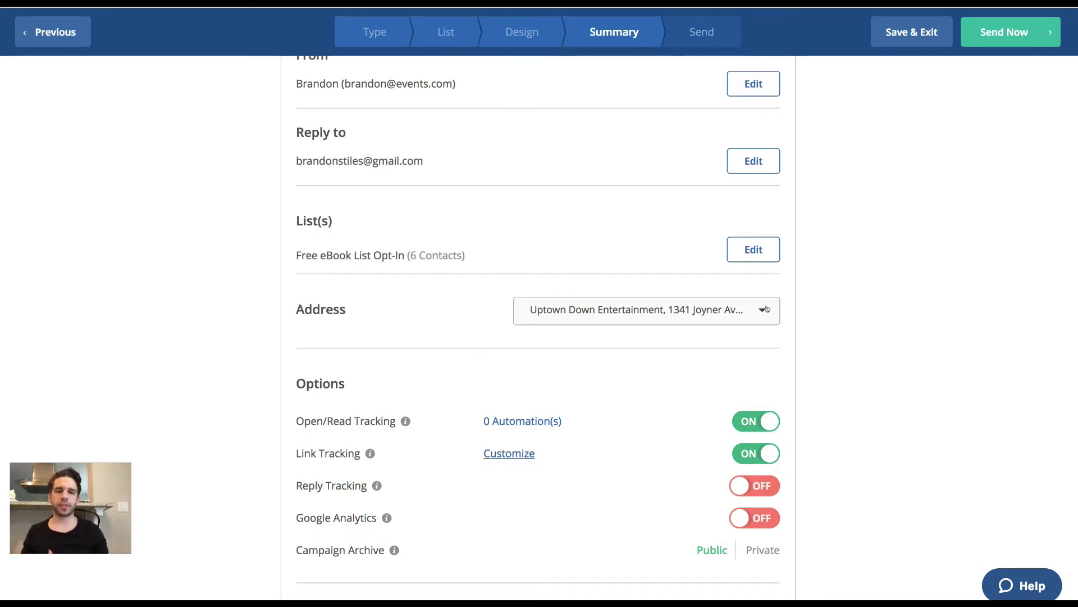
pyautogui.scroll(-4, 767, 309)
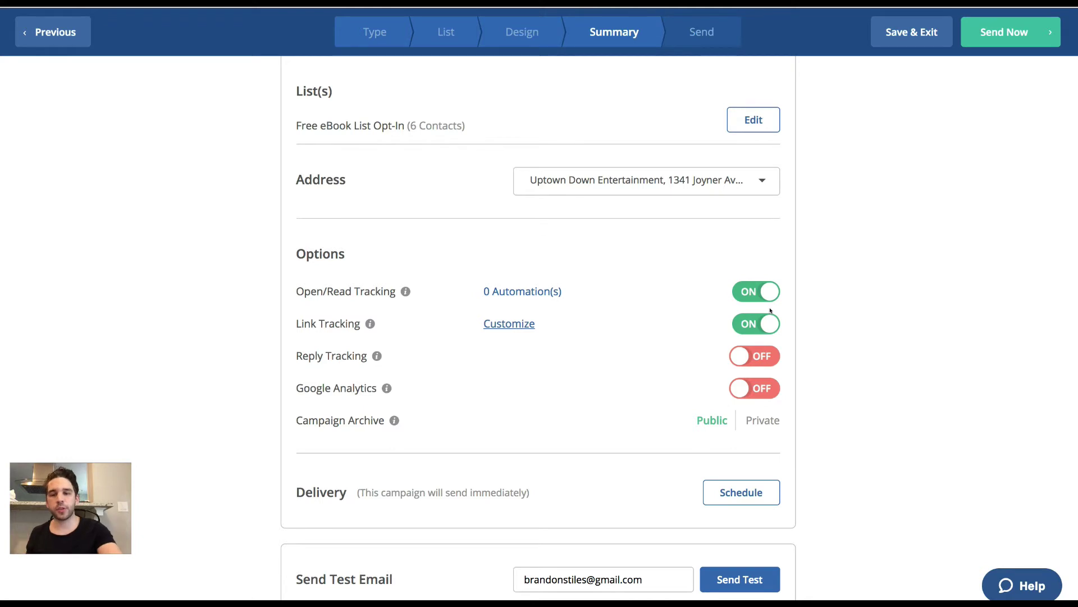
pyautogui.scroll(-4, 732, 470)
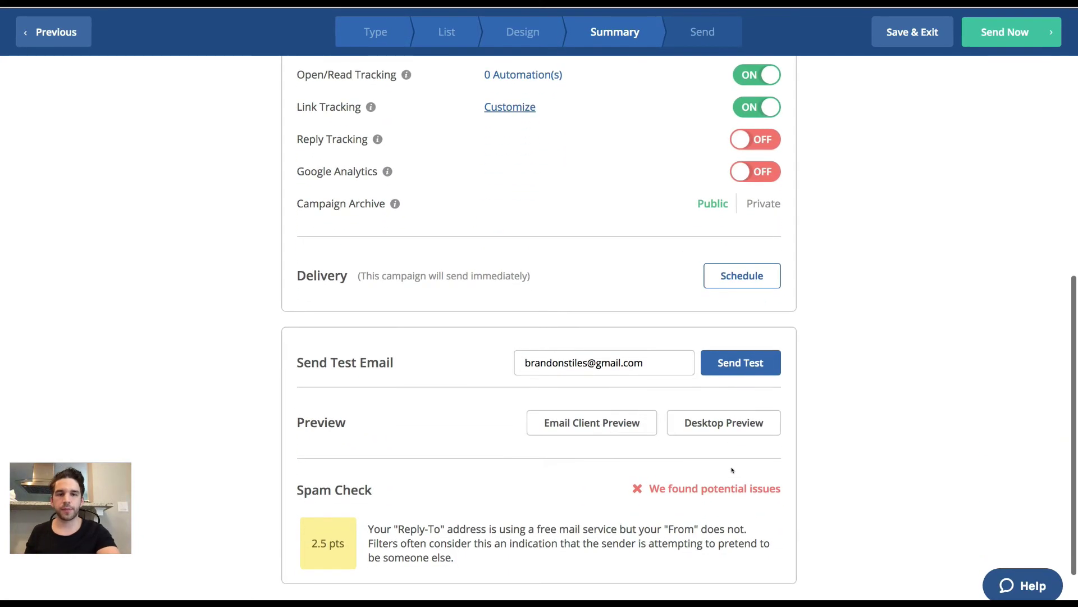
# Switch delivery to scheduled and set it for Tomorrow (05/16/2018) at 07:30.
pyautogui.click(772, 275)
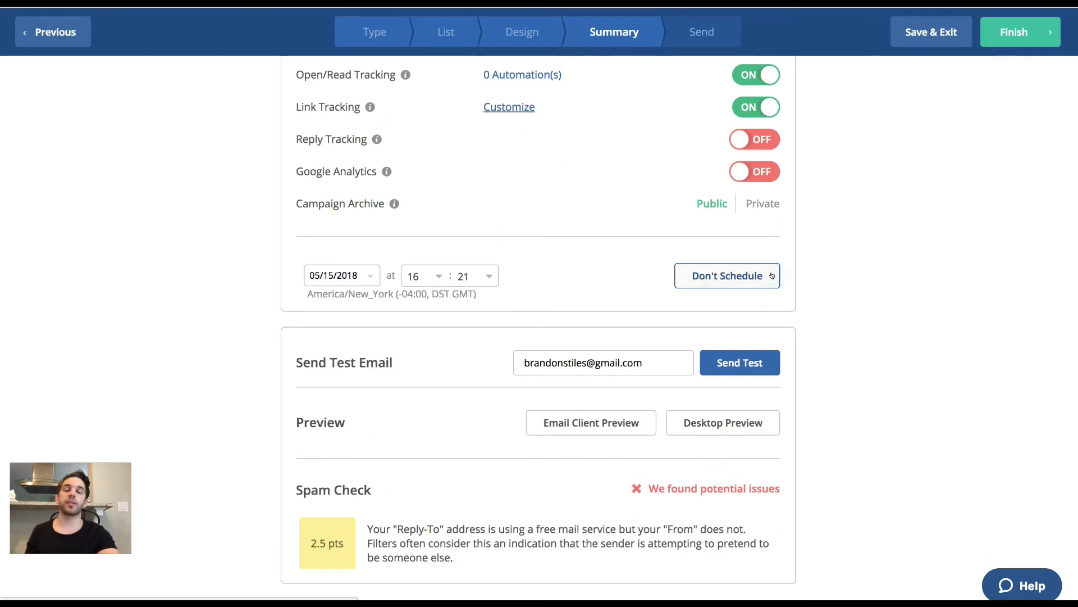
pyautogui.click(371, 274)
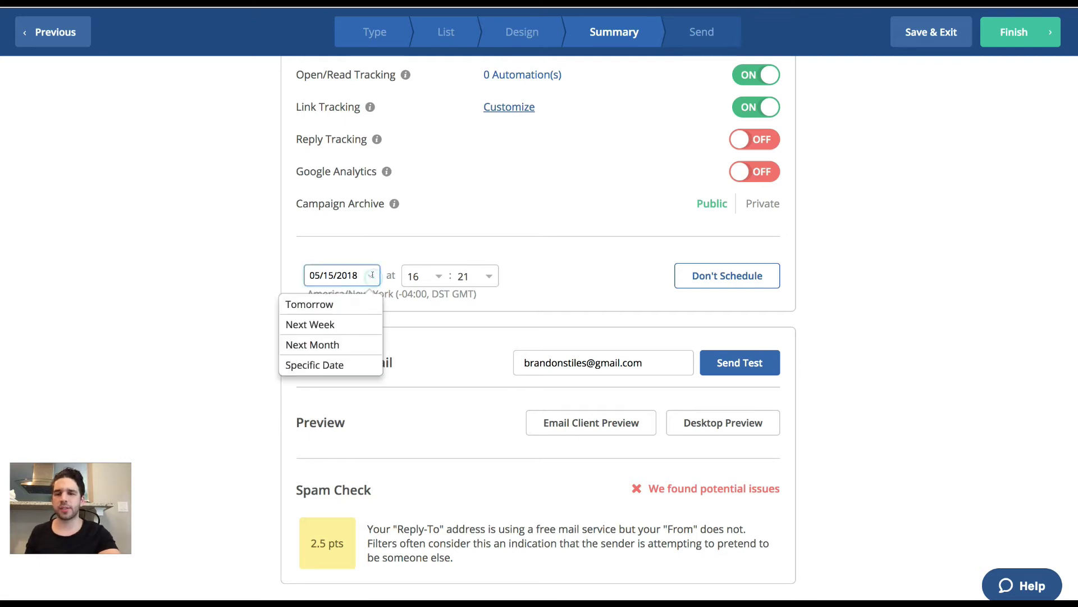
pyautogui.click(352, 305)
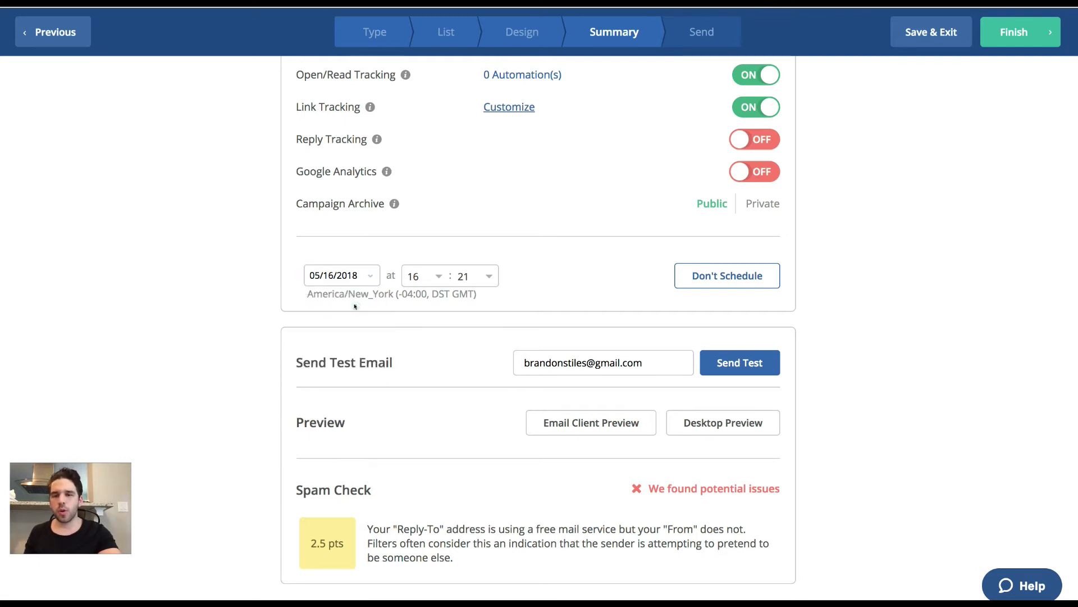
pyautogui.click(417, 276)
pyautogui.scroll(-2, 415, 354)
pyautogui.click(414, 379)
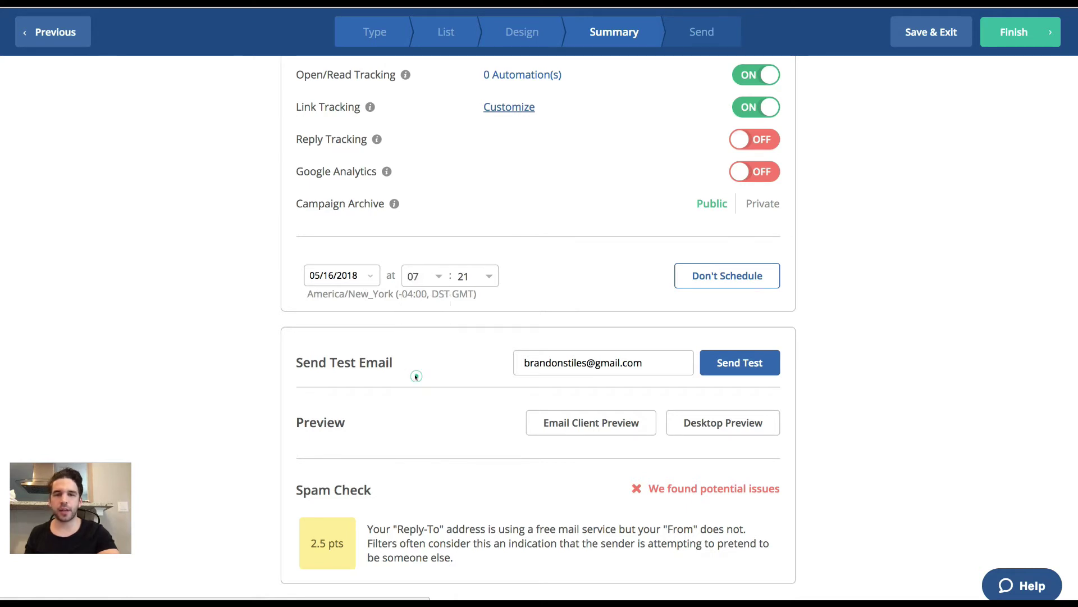
pyautogui.click(488, 272)
pyautogui.scroll(-10, 441, 348)
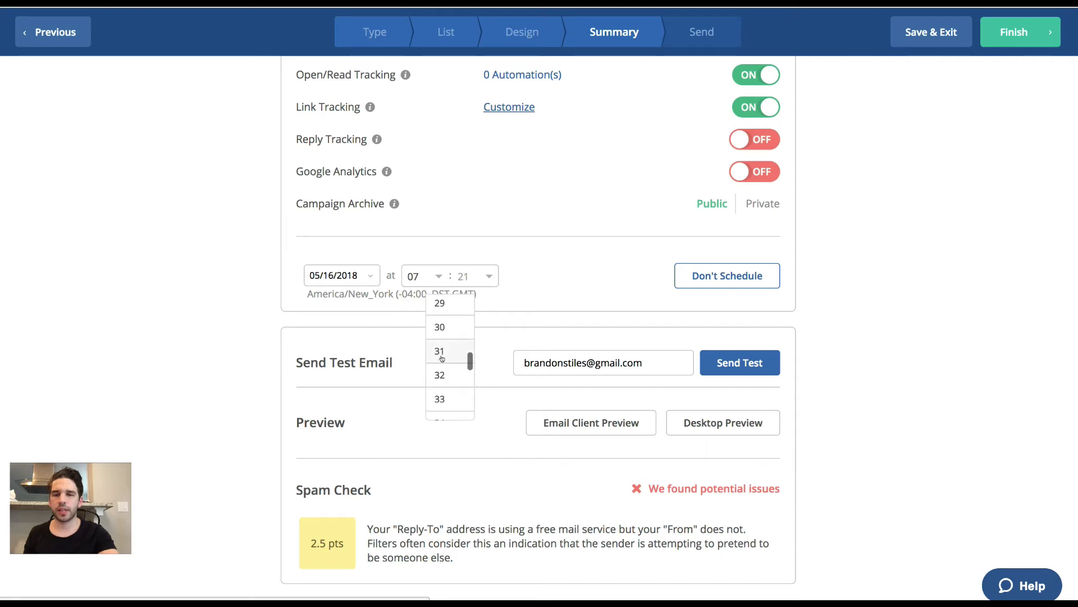
pyautogui.click(441, 327)
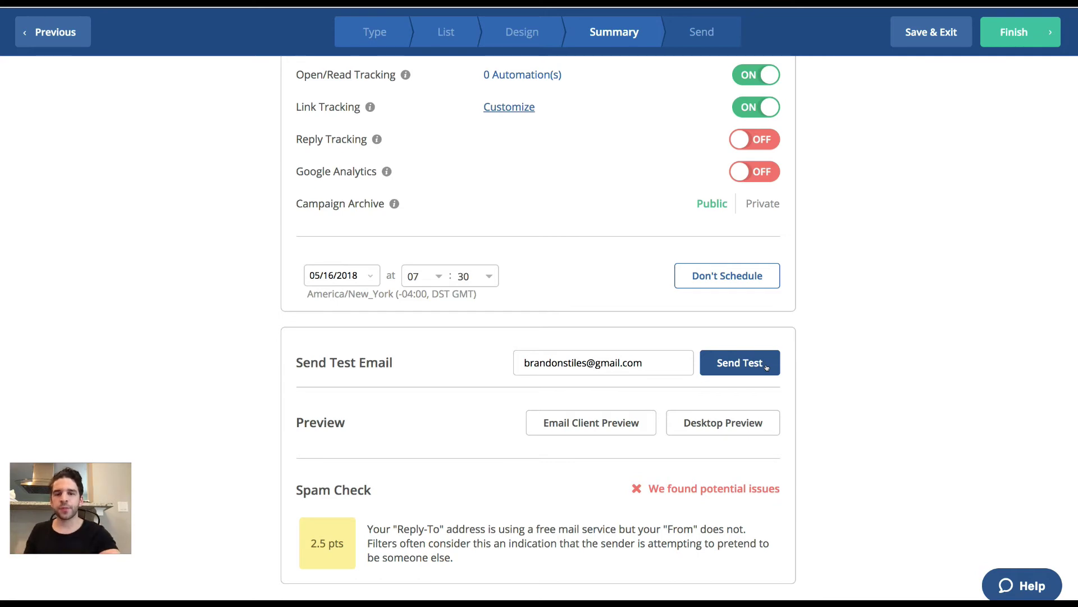
pyautogui.scroll(-2, 767, 366)
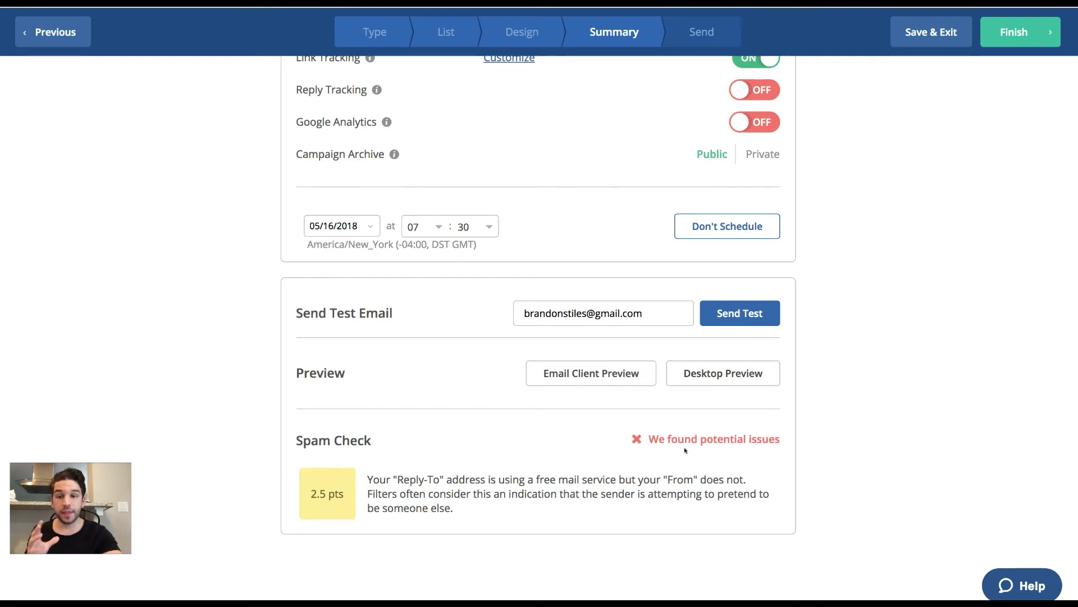
pyautogui.scroll(-1, 685, 450)
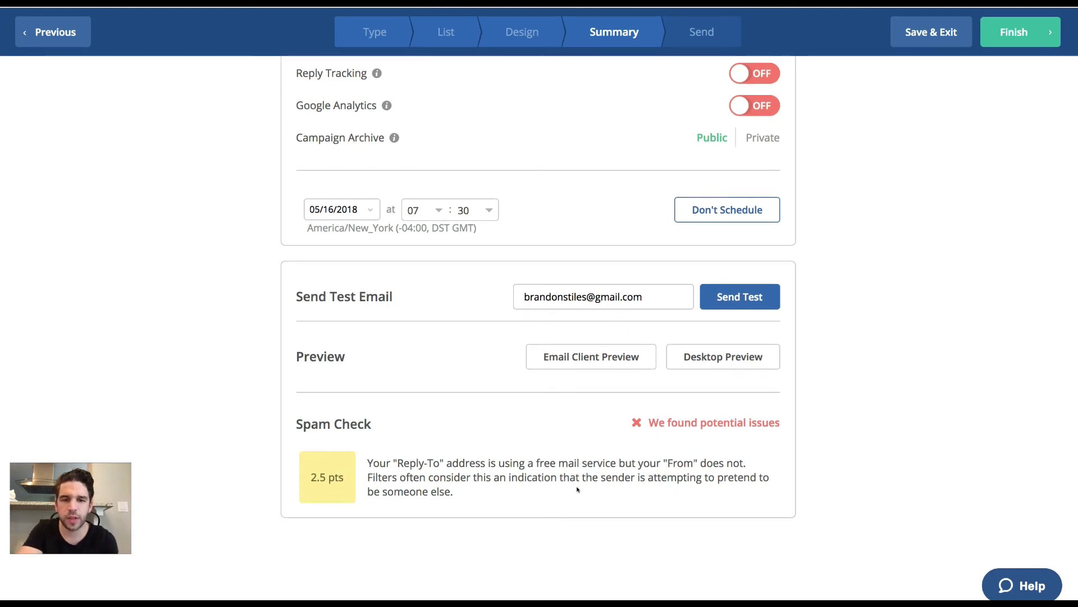
pyautogui.scroll(10, 584, 478)
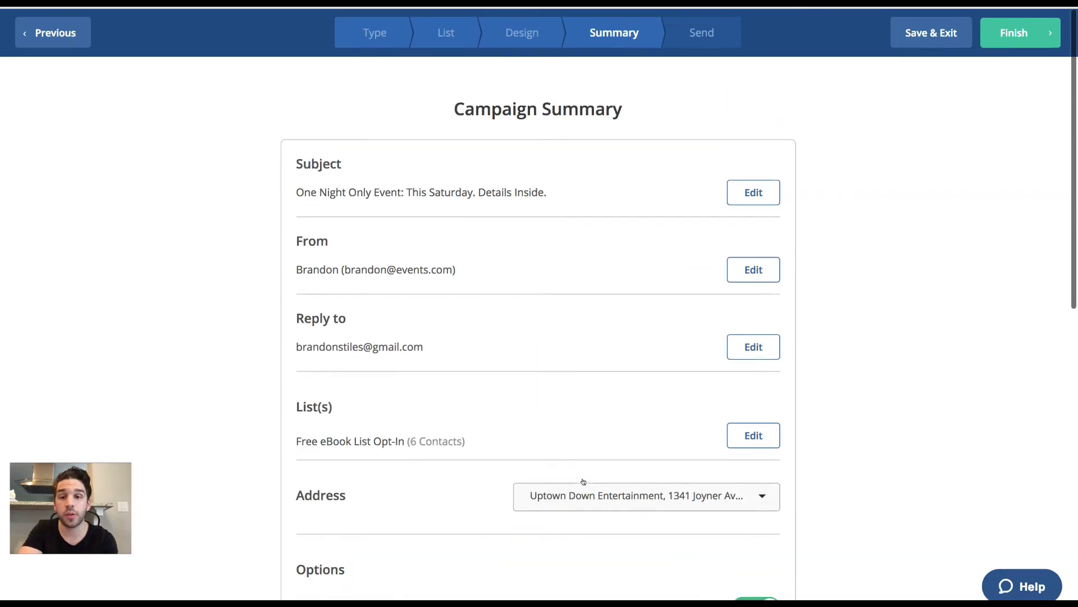
# Revisit the Design step, go back to Summary, and Finish the scheduled campaign.
pyautogui.click(763, 278)
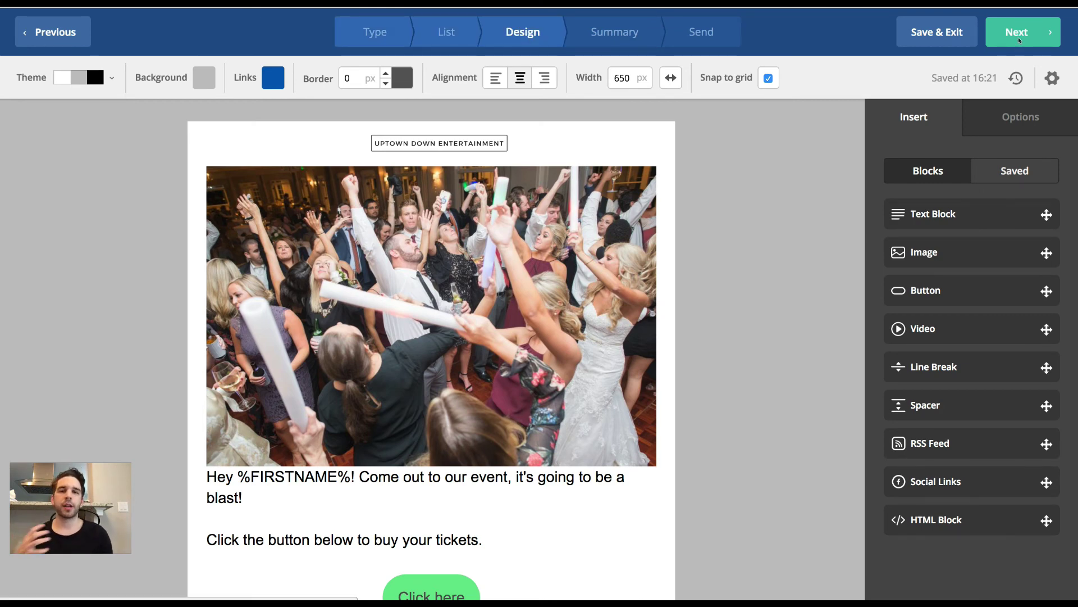
pyautogui.click(1017, 40)
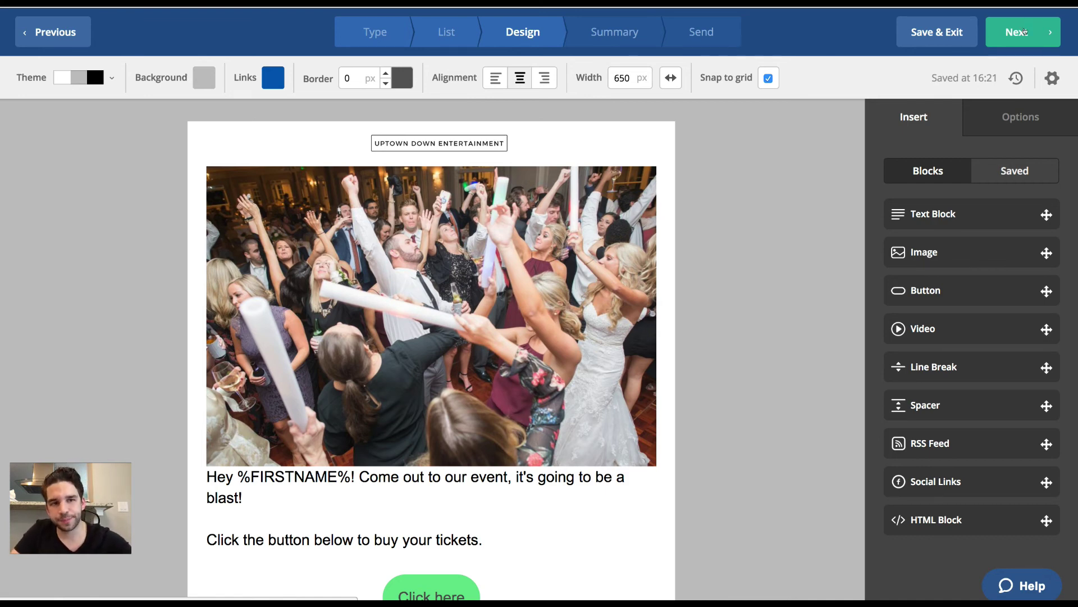
pyautogui.click(1024, 31)
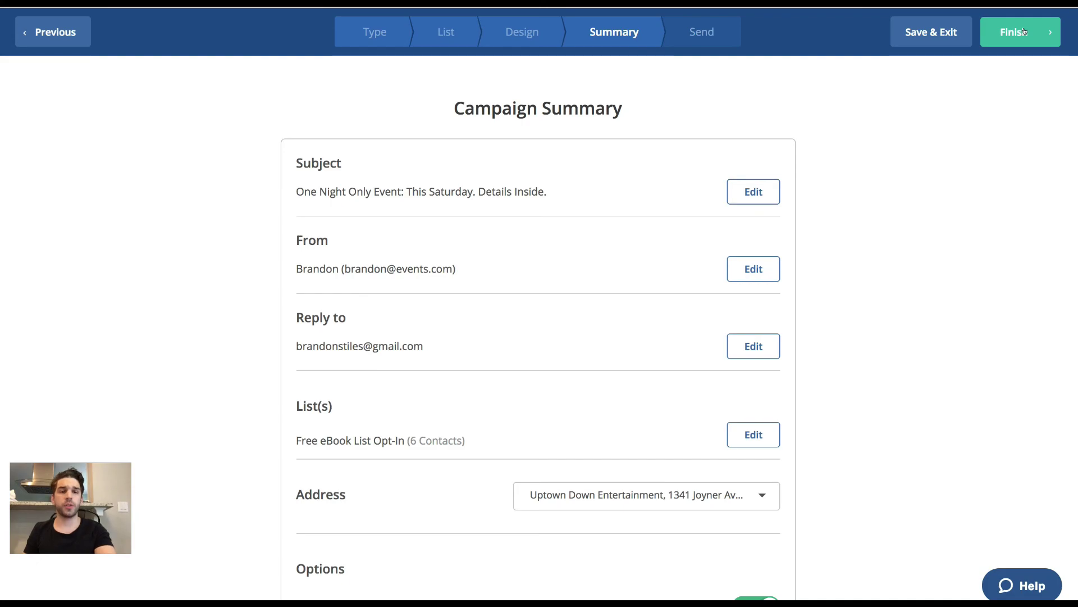
pyautogui.click(1024, 32)
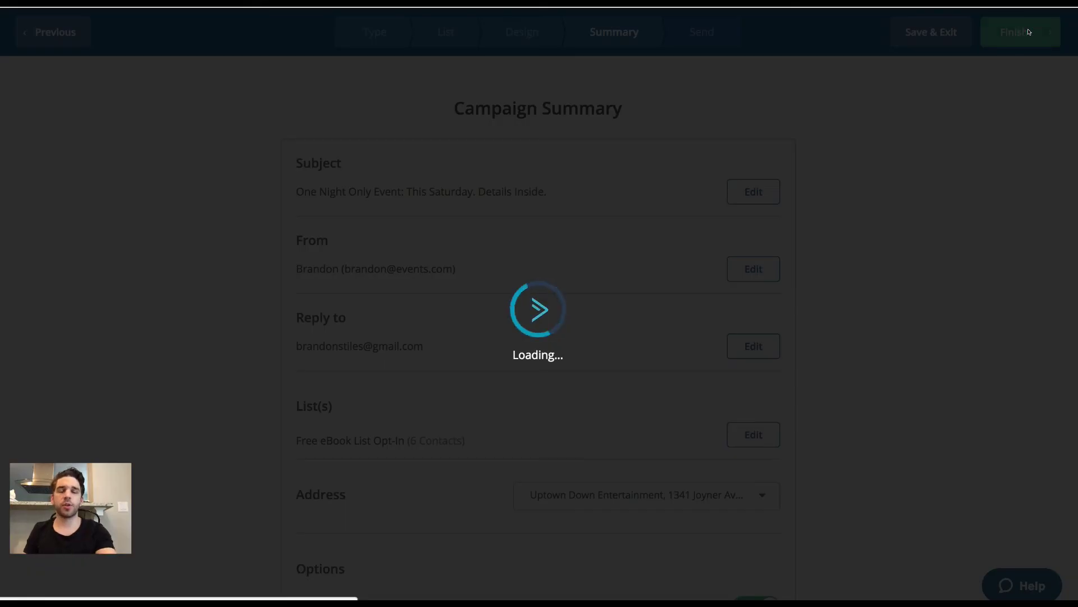